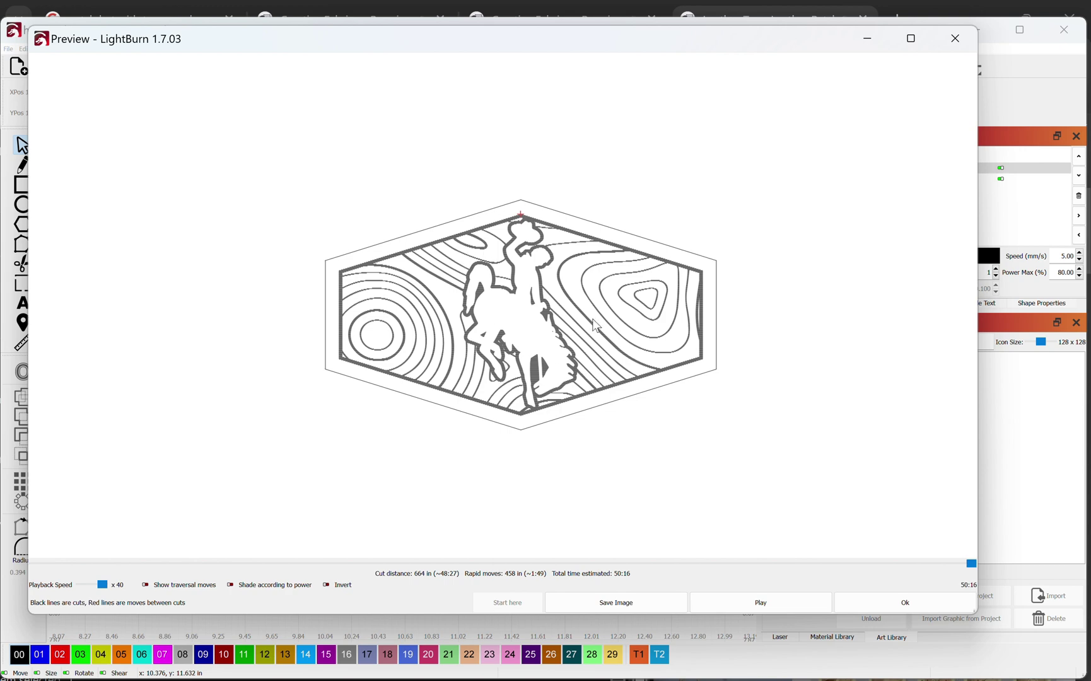
# Step: Close the preview and move the red hexagon patch to the work area's top-left
pyautogui.click(930, 607)
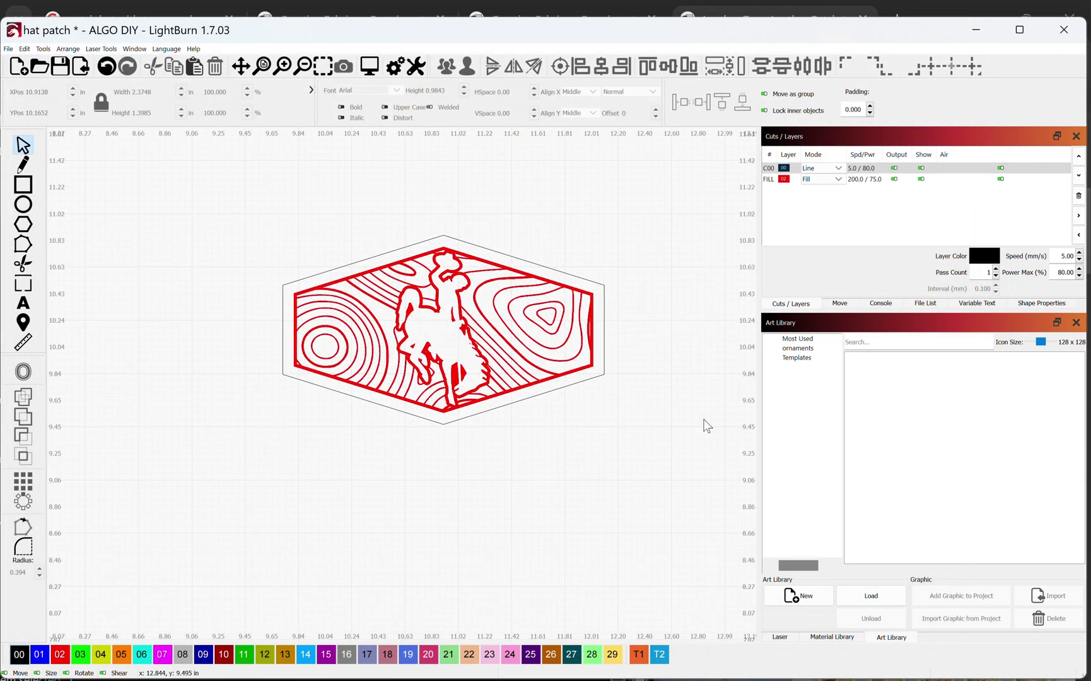
pyautogui.scroll(-5, 555, 404)
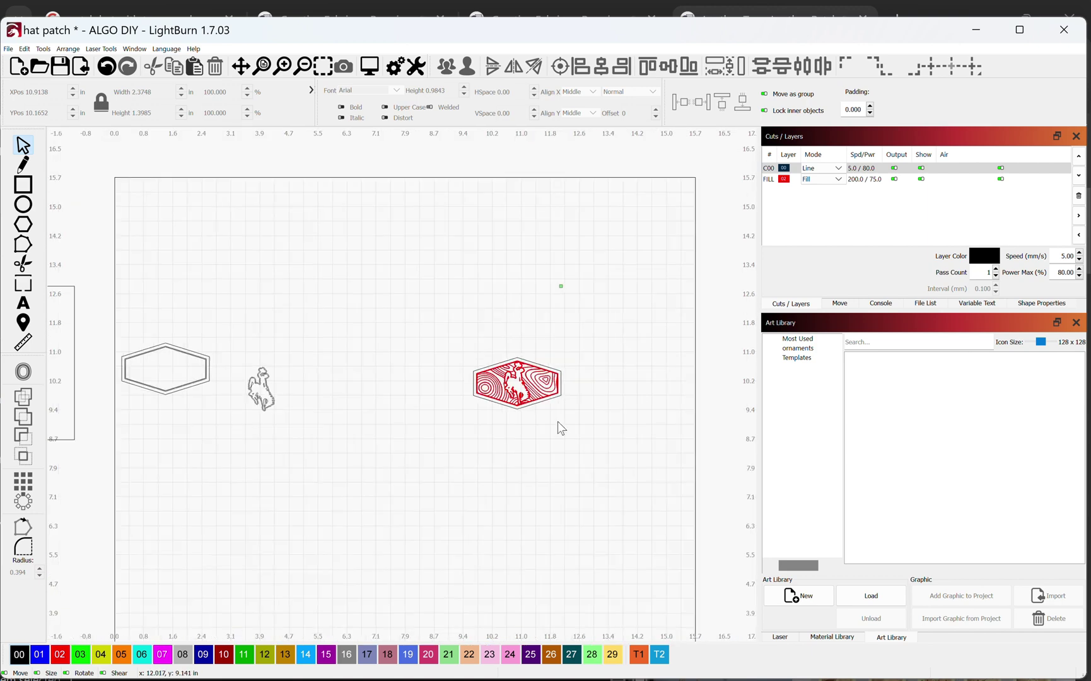
pyautogui.moveTo(557, 421); pyautogui.dragTo(431, 326)
pyautogui.moveTo(517, 382); pyautogui.dragTo(162, 187)
# Step: Select all 168 topographic texture lines and group them into one object
pyautogui.moveTo(201, 250); pyautogui.dragTo(407, 320)
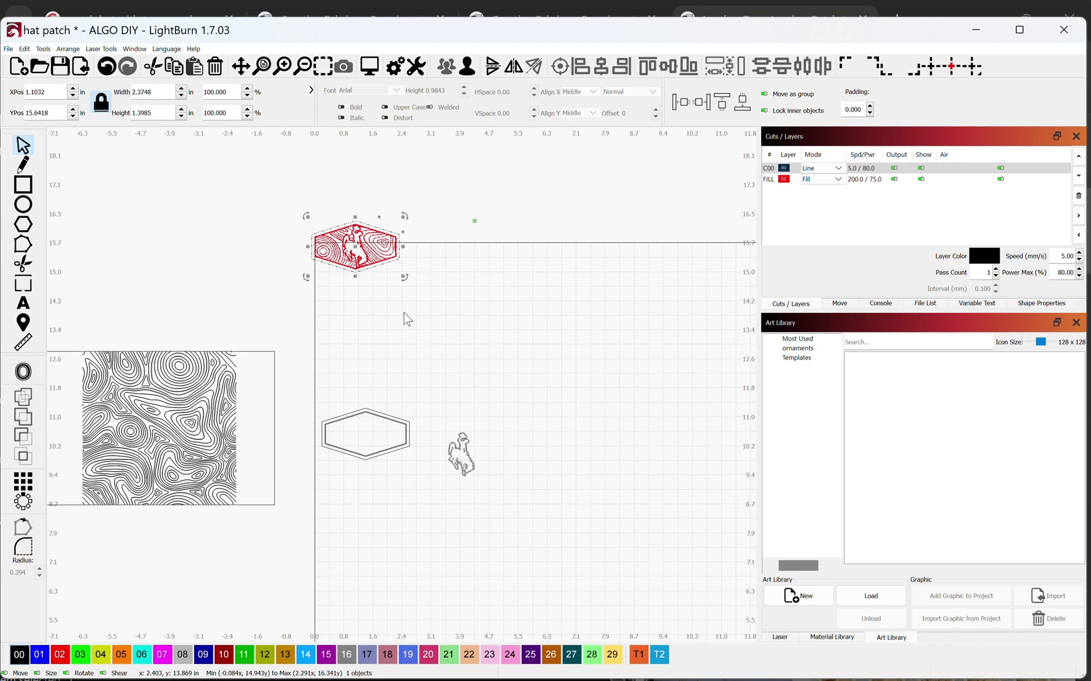
pyautogui.click(277, 389)
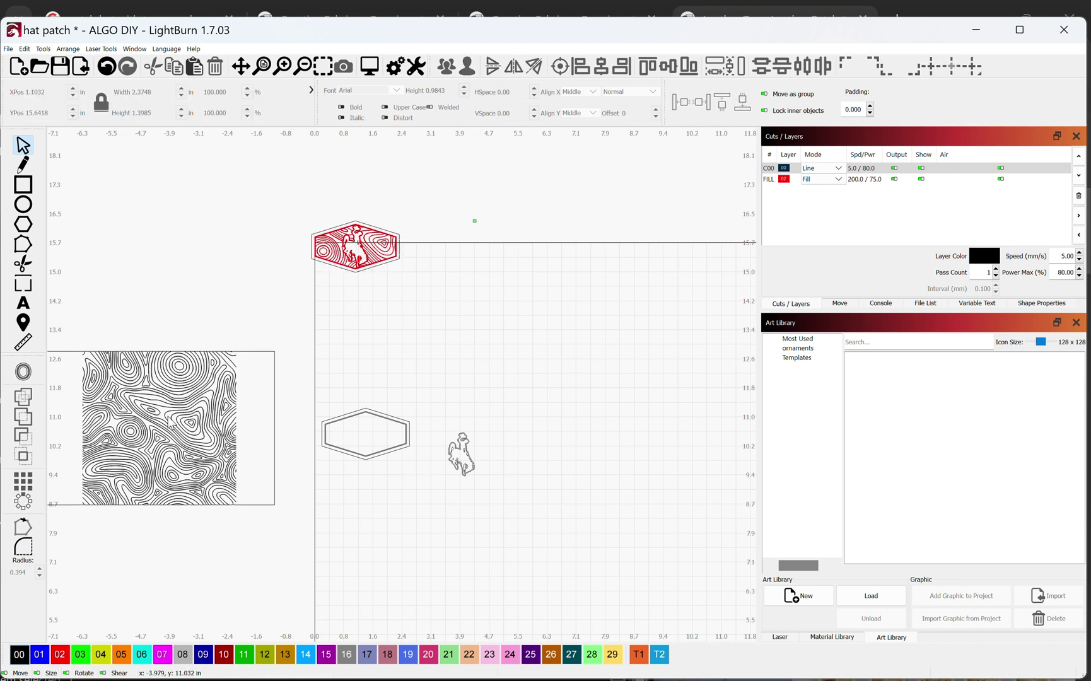
pyautogui.press('Escape')
pyautogui.moveTo(291, 571); pyautogui.dragTo(106, 326)
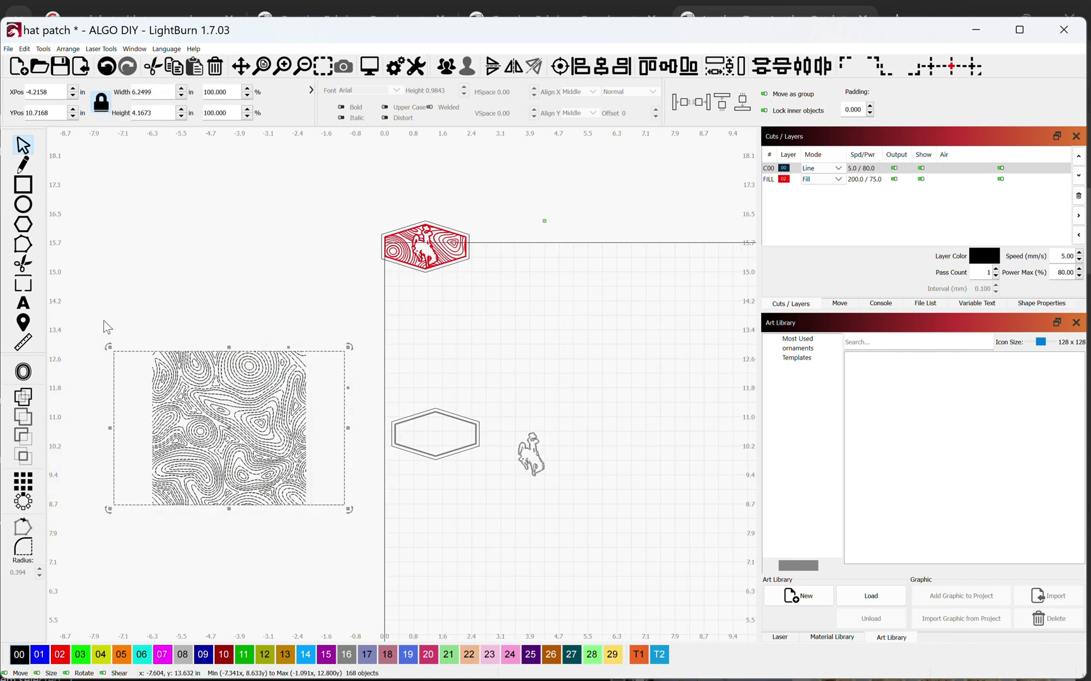
pyautogui.hotkey('ctrl', 'g')
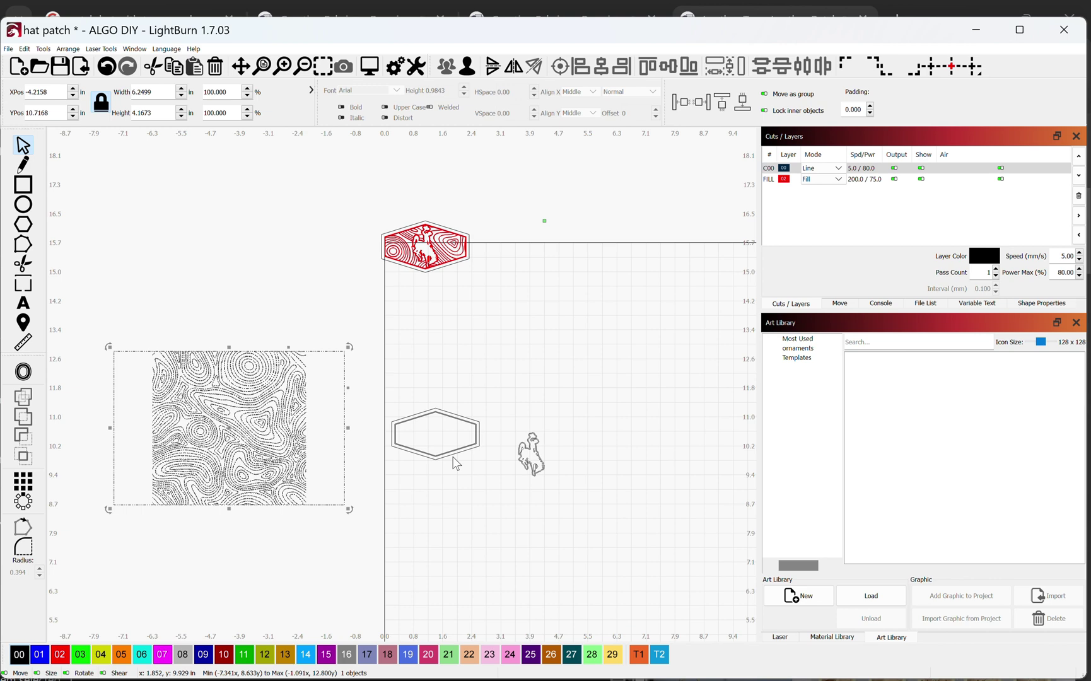
# Step: Deselect the texture and select the empty hexagon outline shapes
pyautogui.scroll(2, 458, 441)
pyautogui.scroll(1, 458, 440)
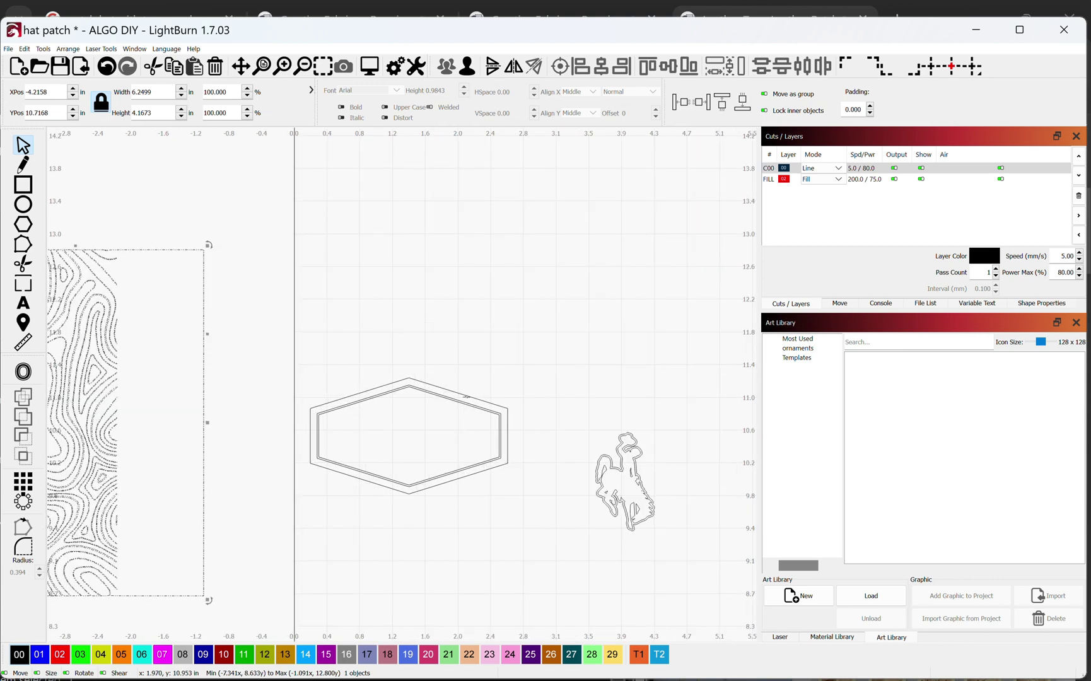
pyautogui.click(442, 386)
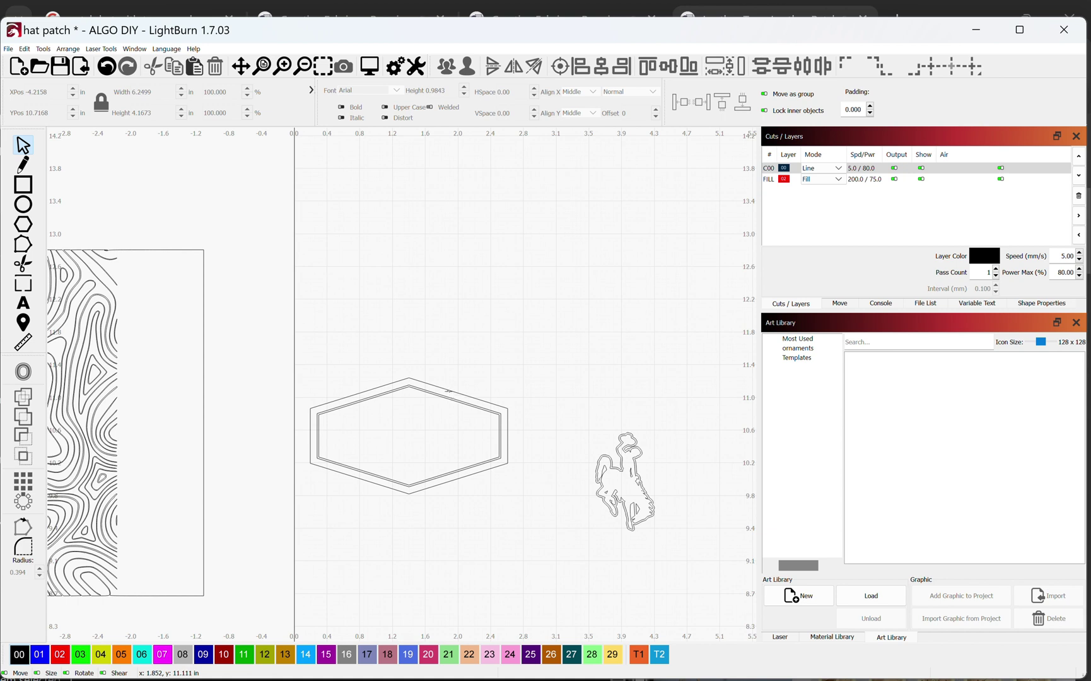
pyautogui.moveTo(535, 450); pyautogui.dragTo(486, 393)
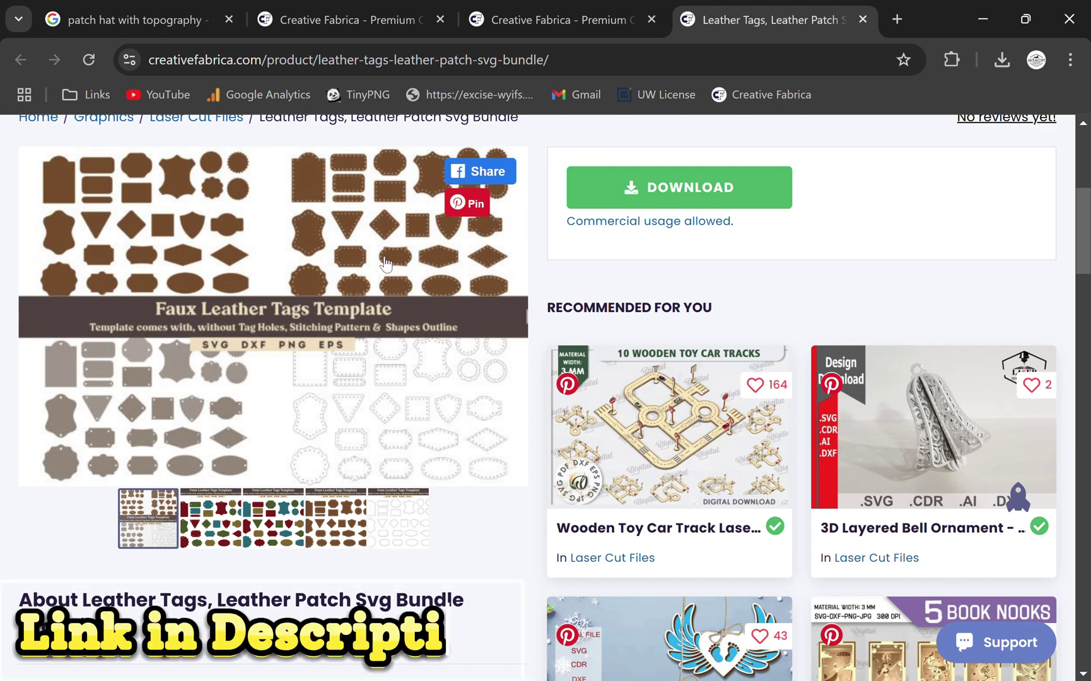
pyautogui.scroll(-2, 358, 276)
pyautogui.scroll(6, 358, 275)
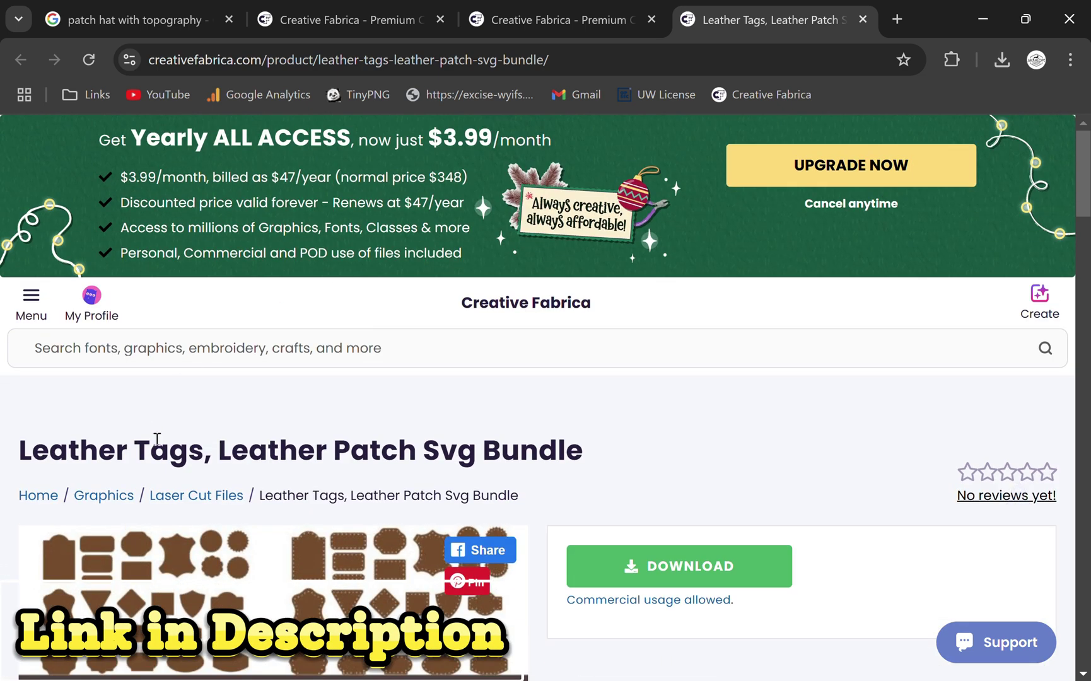
pyautogui.moveTo(174, 448); pyautogui.dragTo(445, 451)
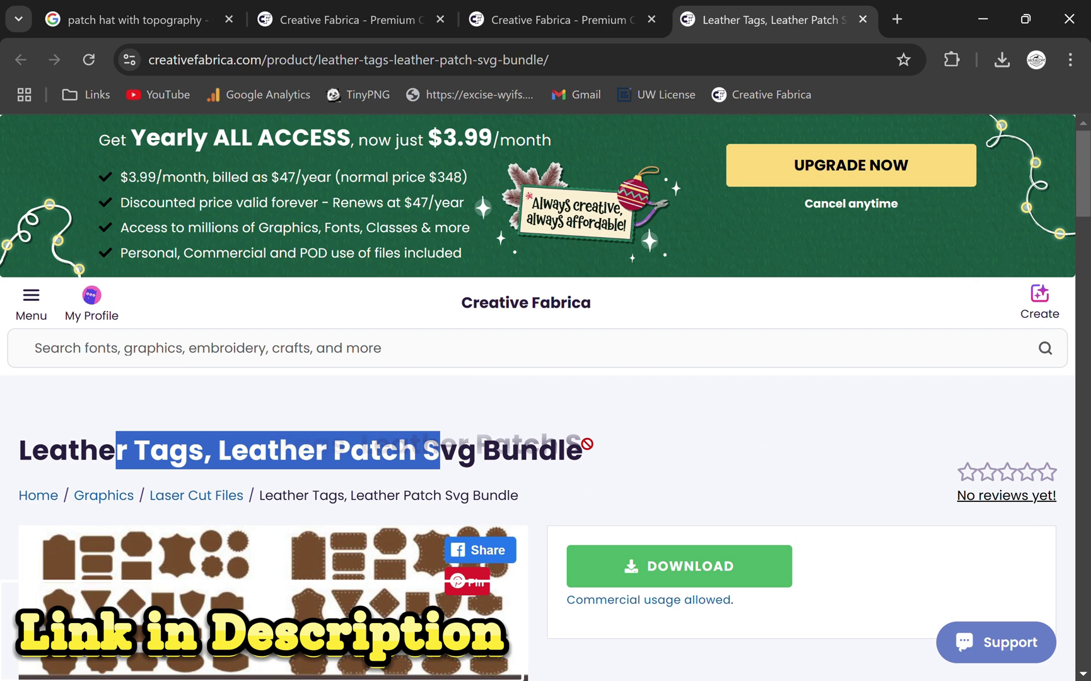
pyautogui.click(698, 435)
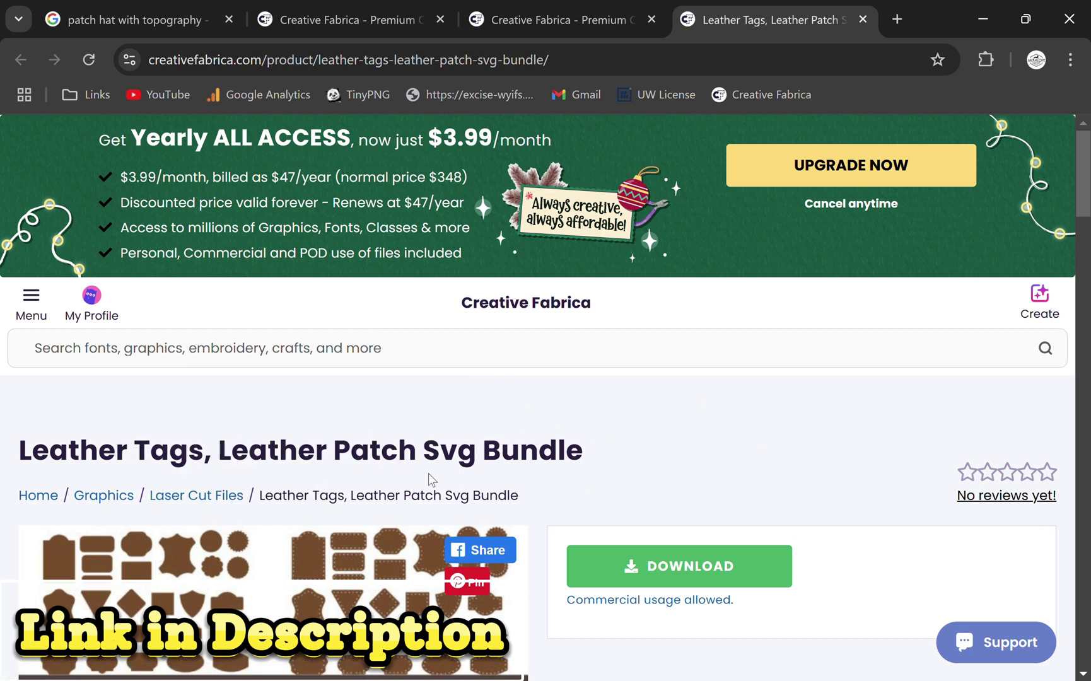
pyautogui.scroll(-4, 431, 480)
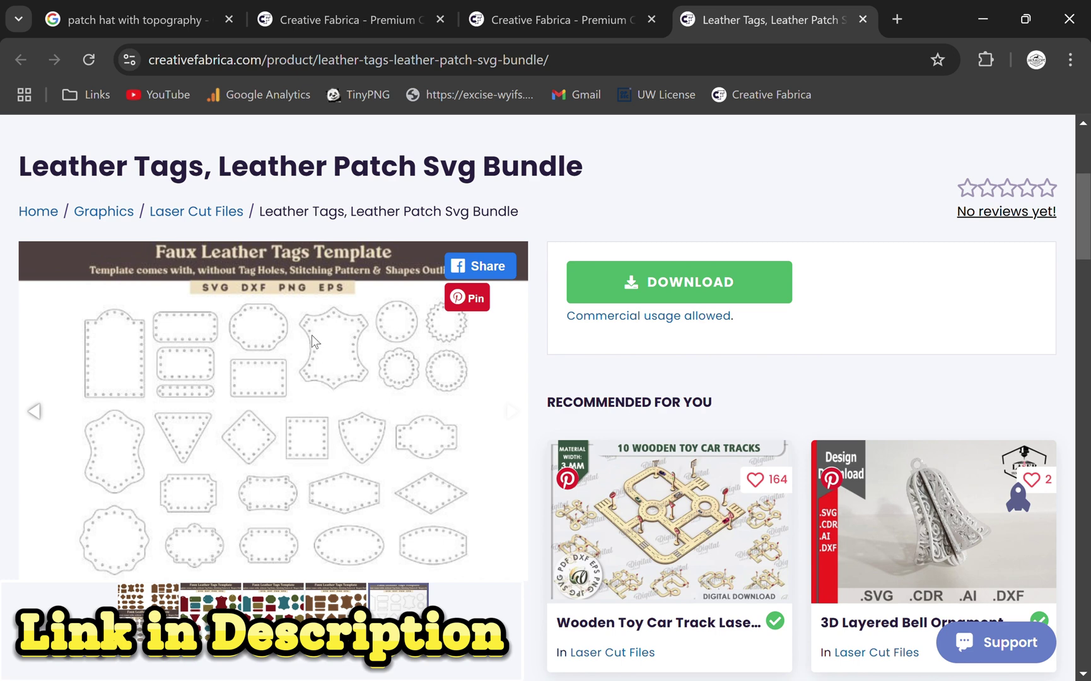
pyautogui.scroll(5, 315, 347)
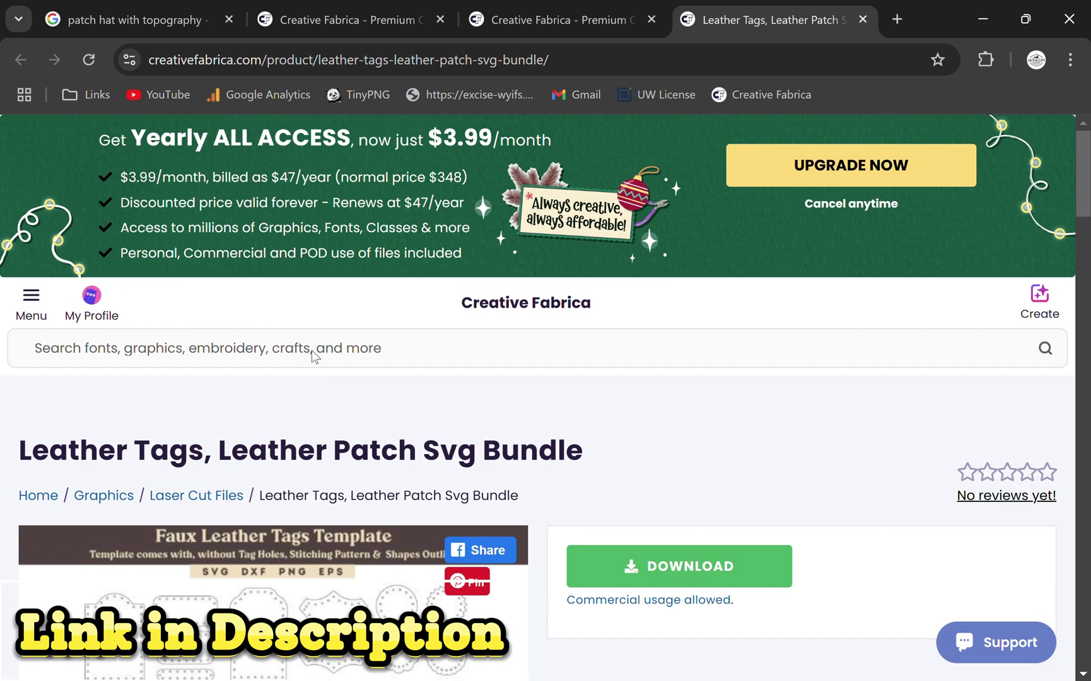
# Step: Rerun the recent 'topogoraphy map' search and scroll through the results
pyautogui.click(304, 351)
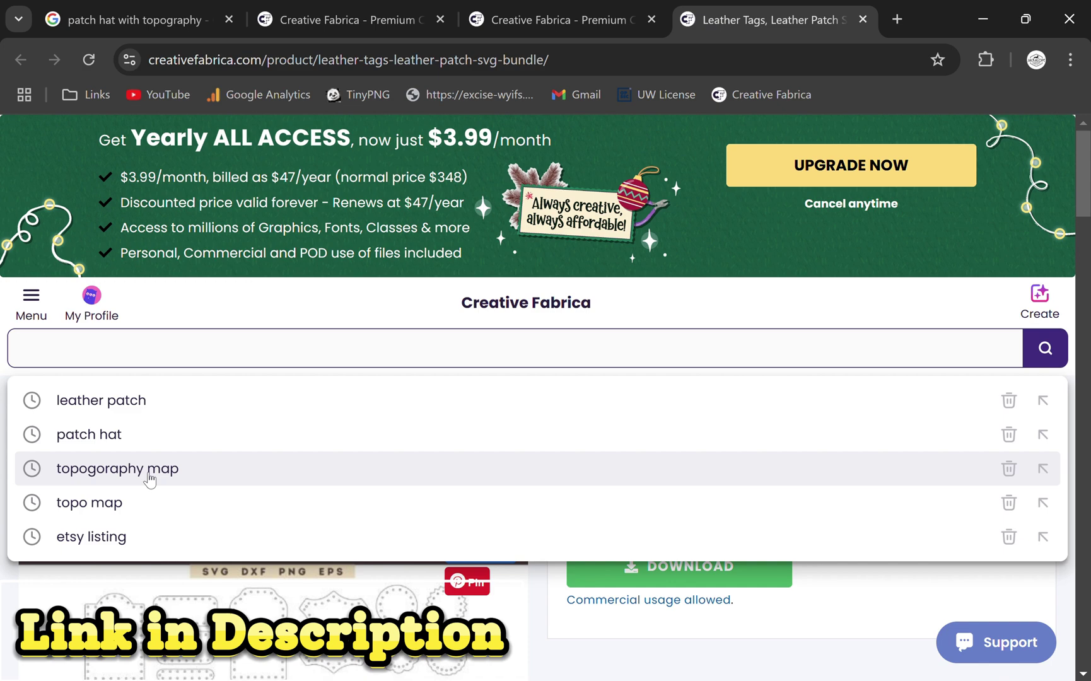
pyautogui.click(150, 478)
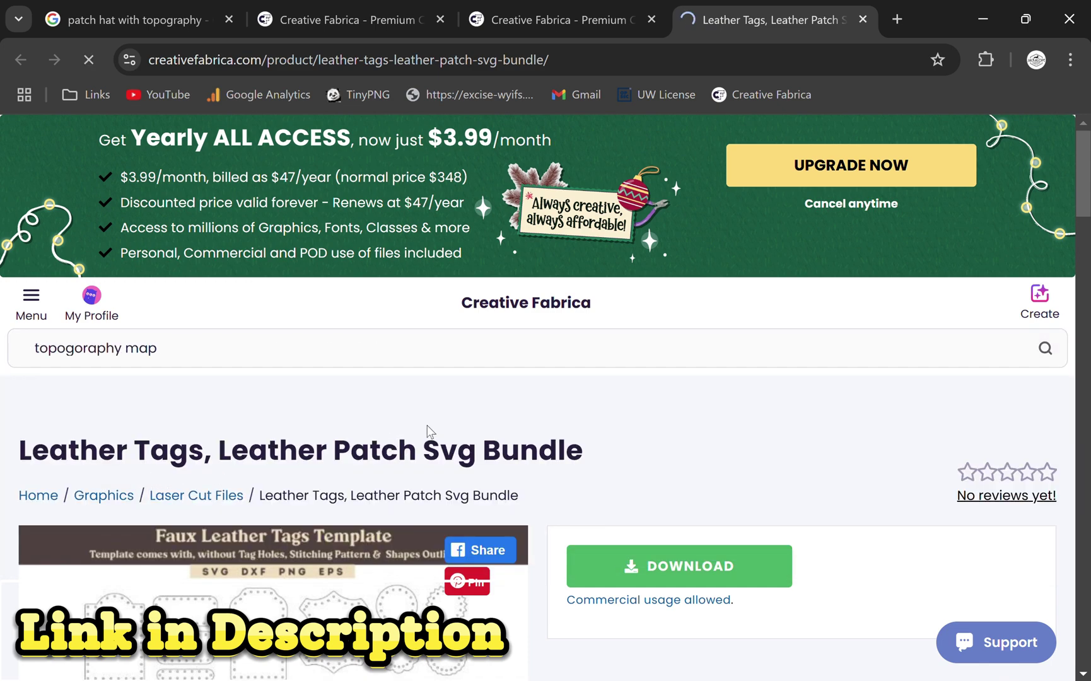
pyautogui.scroll(-4, 426, 429)
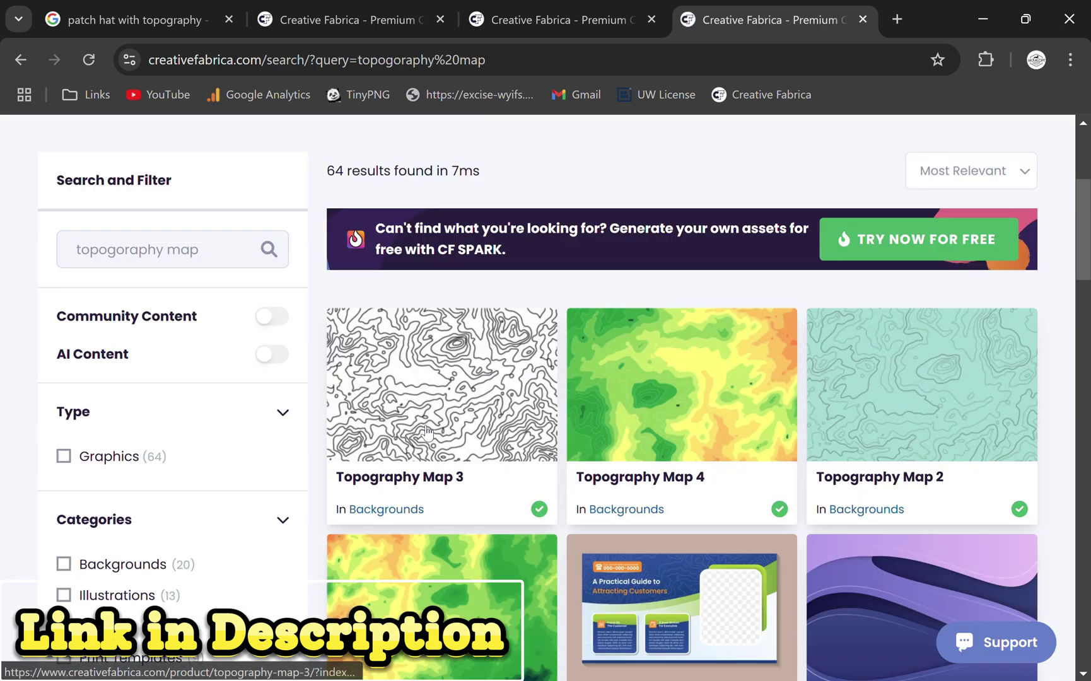
pyautogui.scroll(-10, 427, 431)
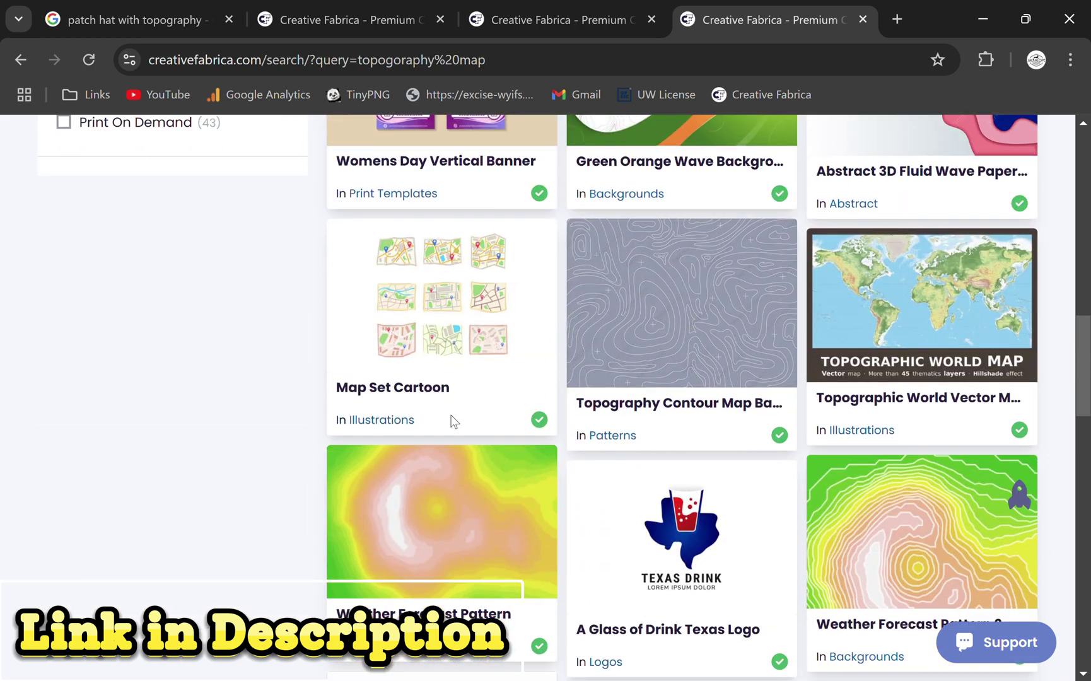
pyautogui.scroll(-15, 664, 391)
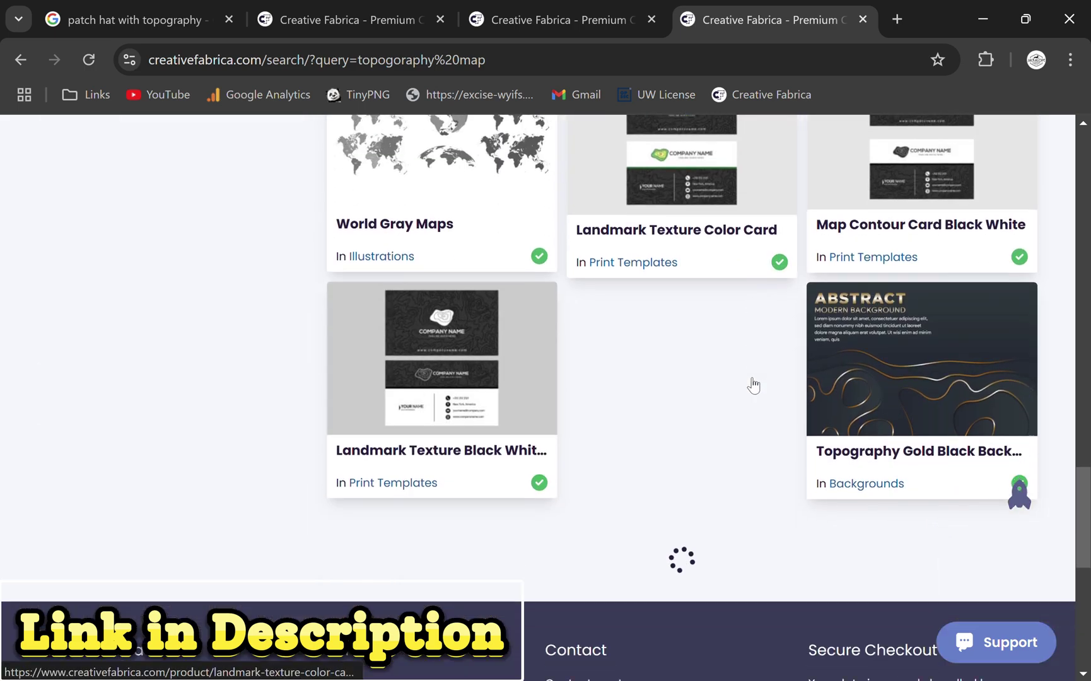
pyautogui.scroll(-5, 823, 418)
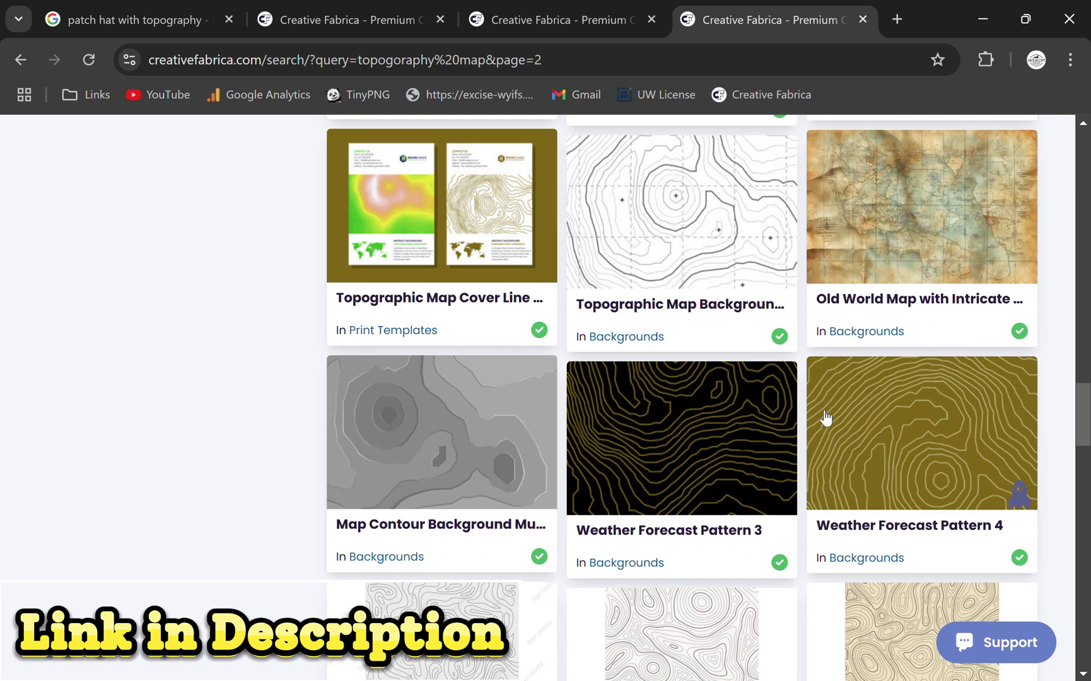
pyautogui.scroll(-5, 763, 436)
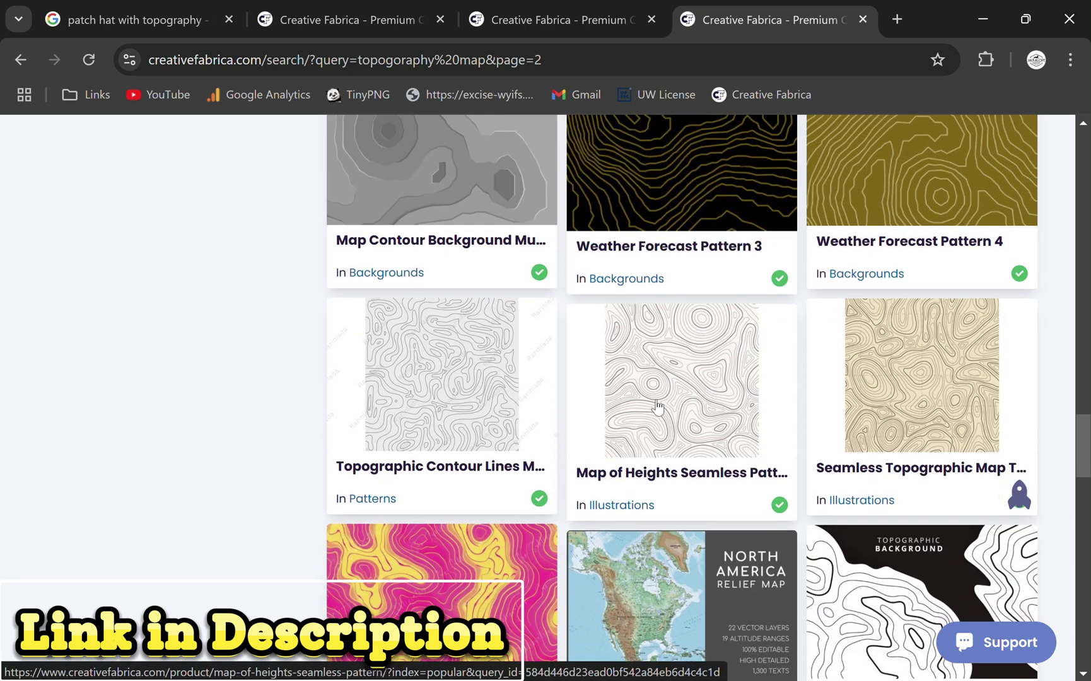
# Step: Browse the Map of Heights Seamless Pattern page, then return to the LightBurn project
pyautogui.click(658, 407)
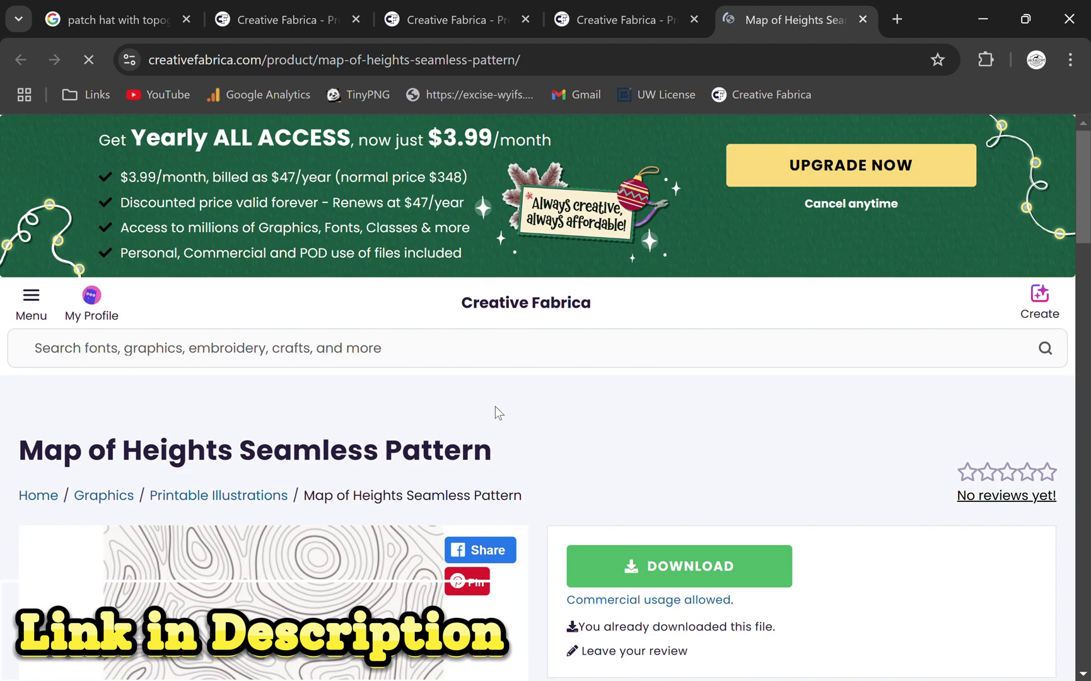
pyautogui.scroll(-7, 499, 409)
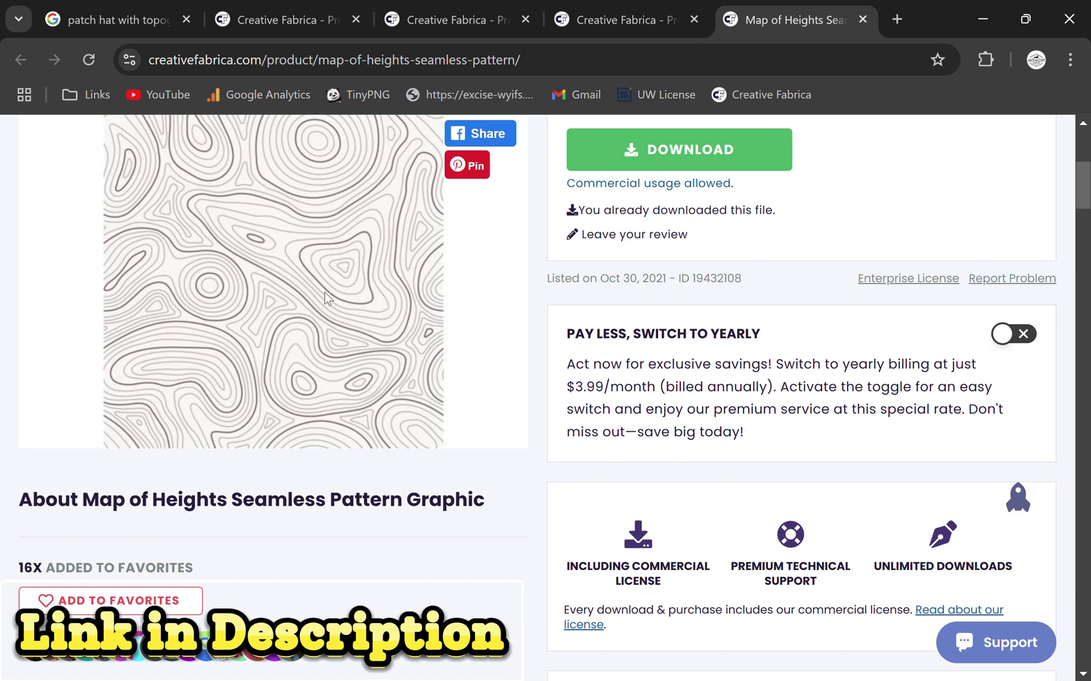
pyautogui.scroll(3, 324, 291)
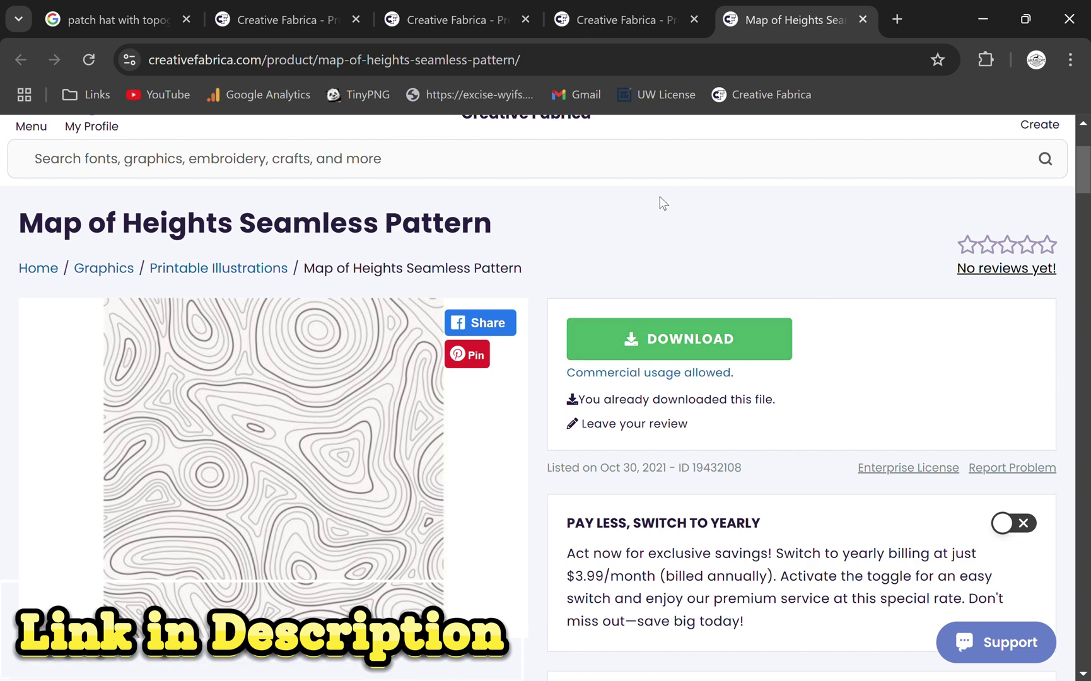
pyautogui.click(548, 544)
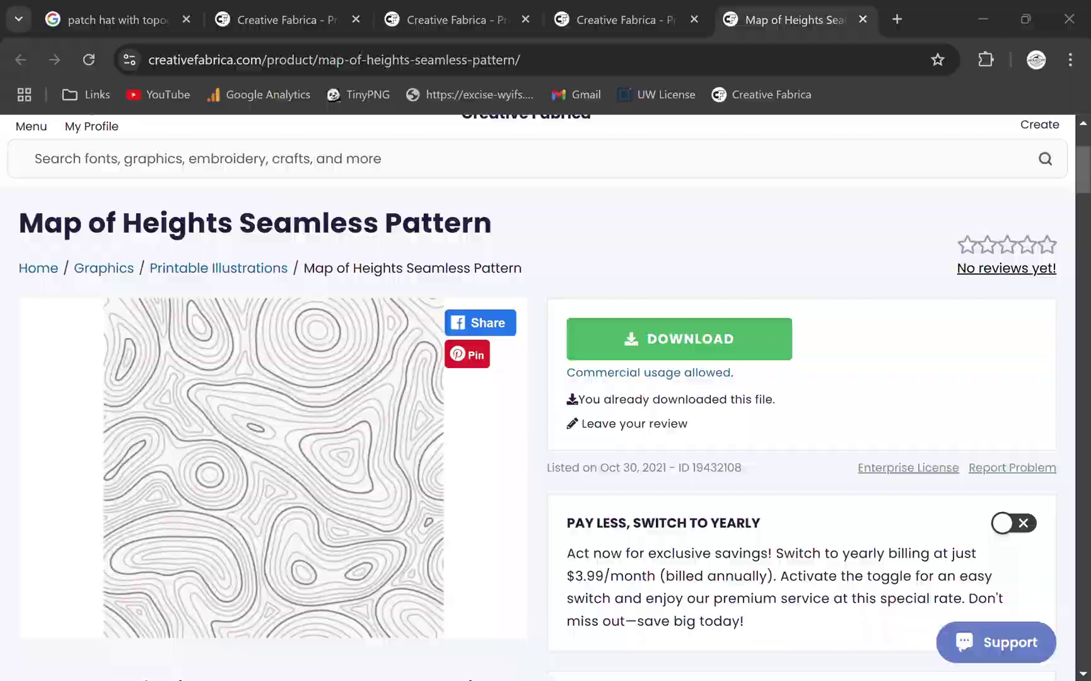
# Step: Pull the cowboy silhouette out of its outer outline and delete that outline
pyautogui.scroll(-2, 548, 544)
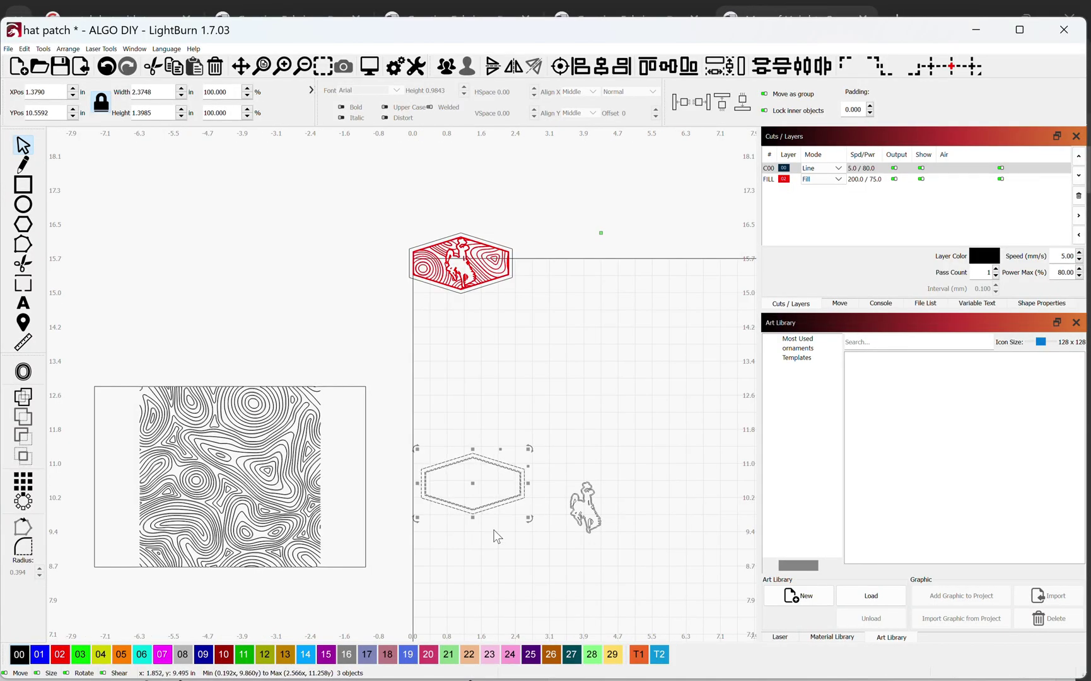
pyautogui.click(575, 488)
pyautogui.scroll(5, 580, 495)
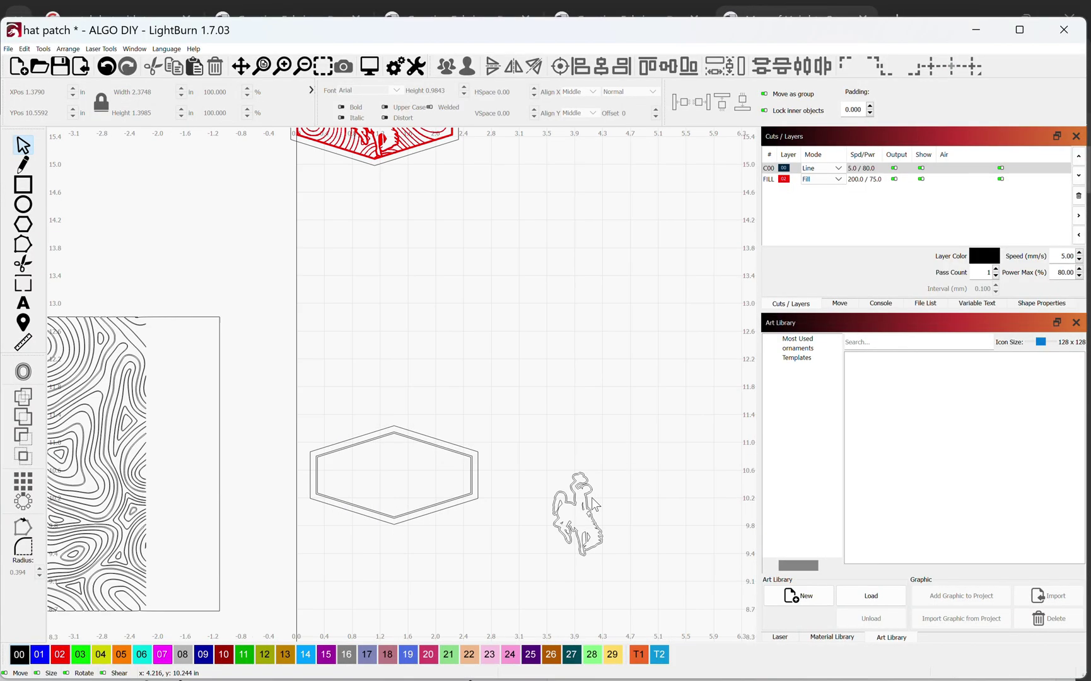
pyautogui.click(581, 512)
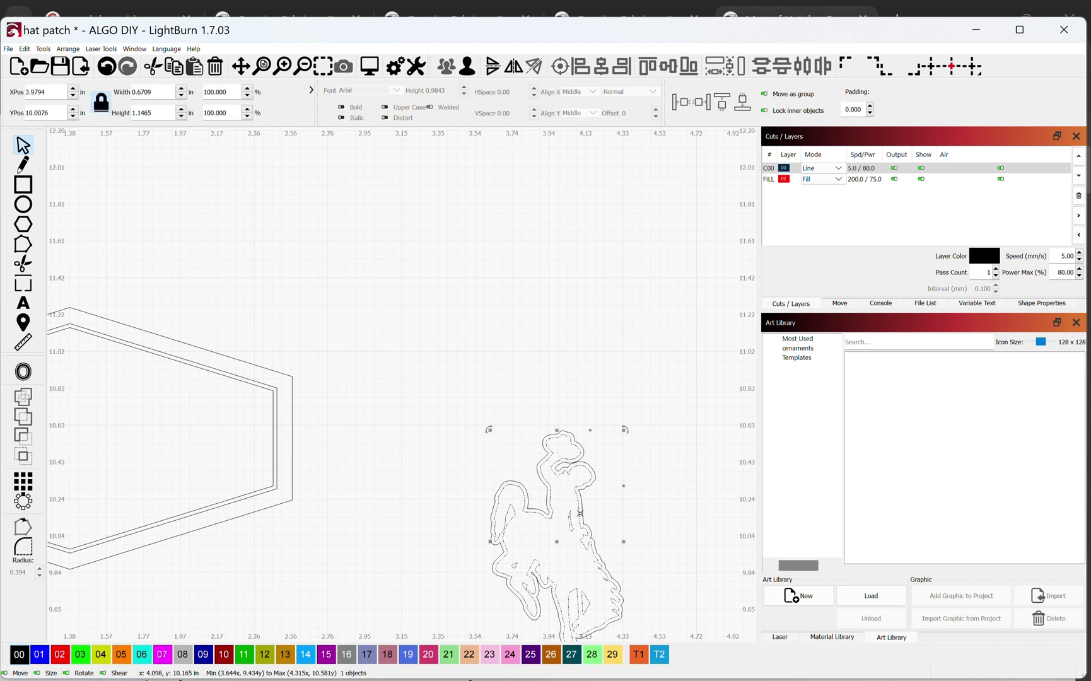
pyautogui.moveTo(566, 546); pyautogui.dragTo(480, 304)
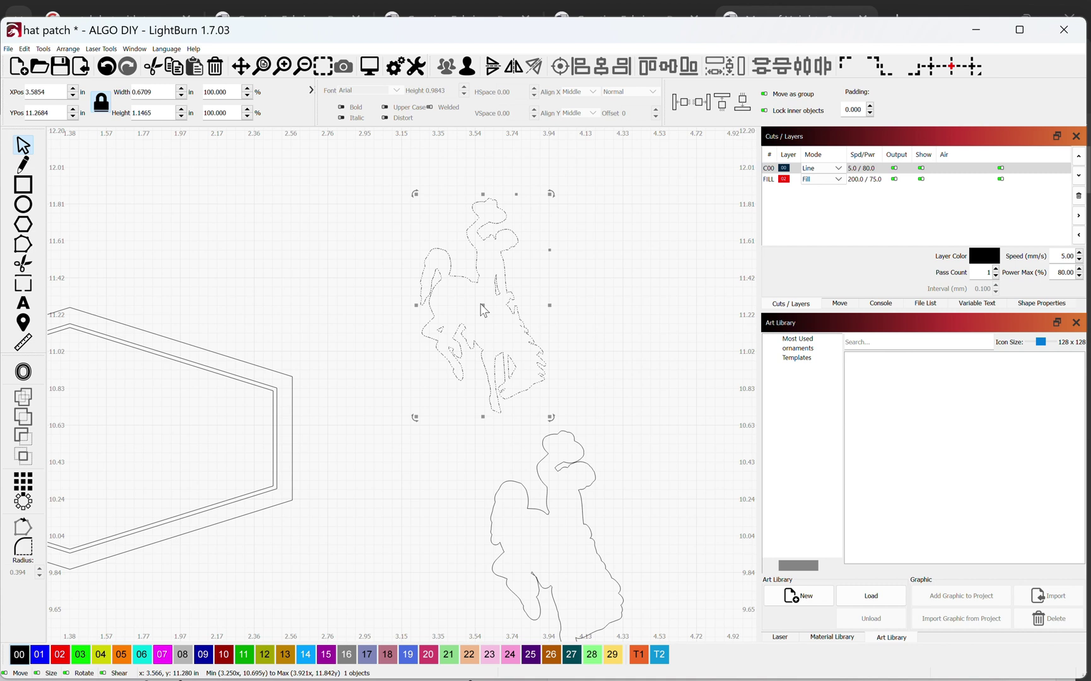
pyautogui.click(582, 497)
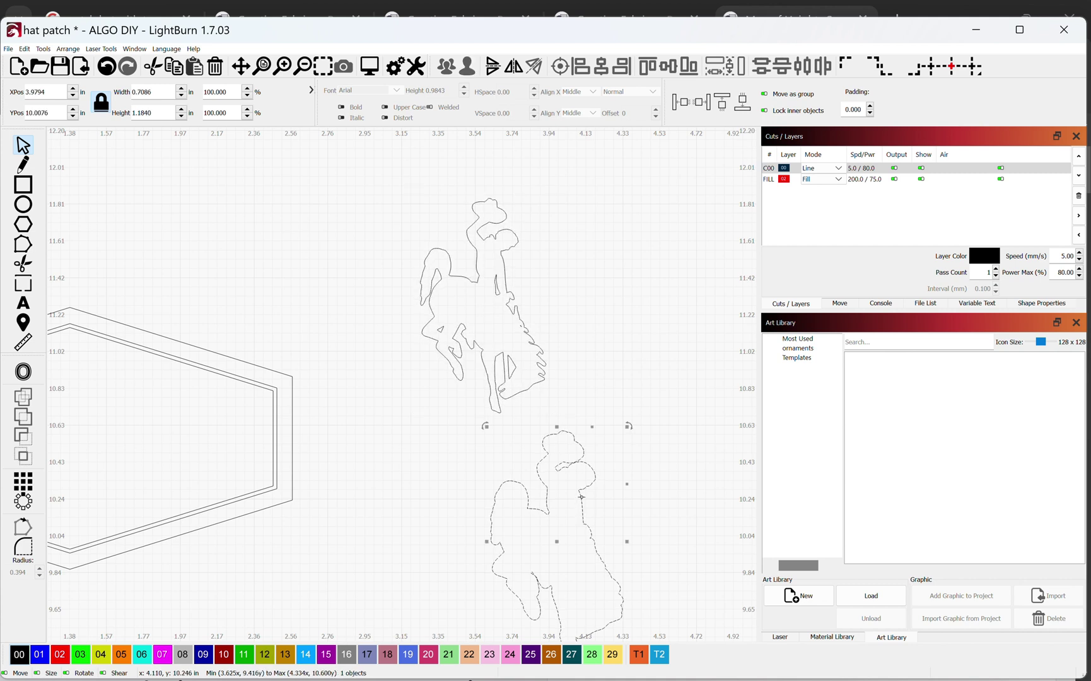
pyautogui.press('Delete')
# Step: Move the outer hexagon aside and delete the two inner hexagon outlines
pyautogui.scroll(-3, 436, 359)
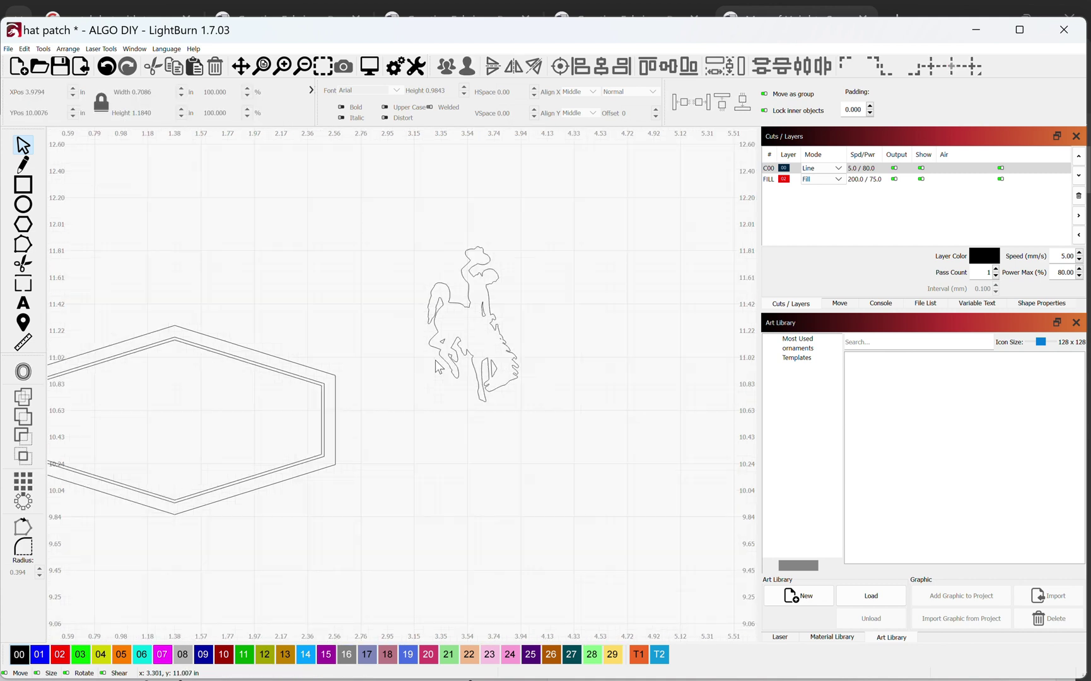
pyautogui.click(297, 369)
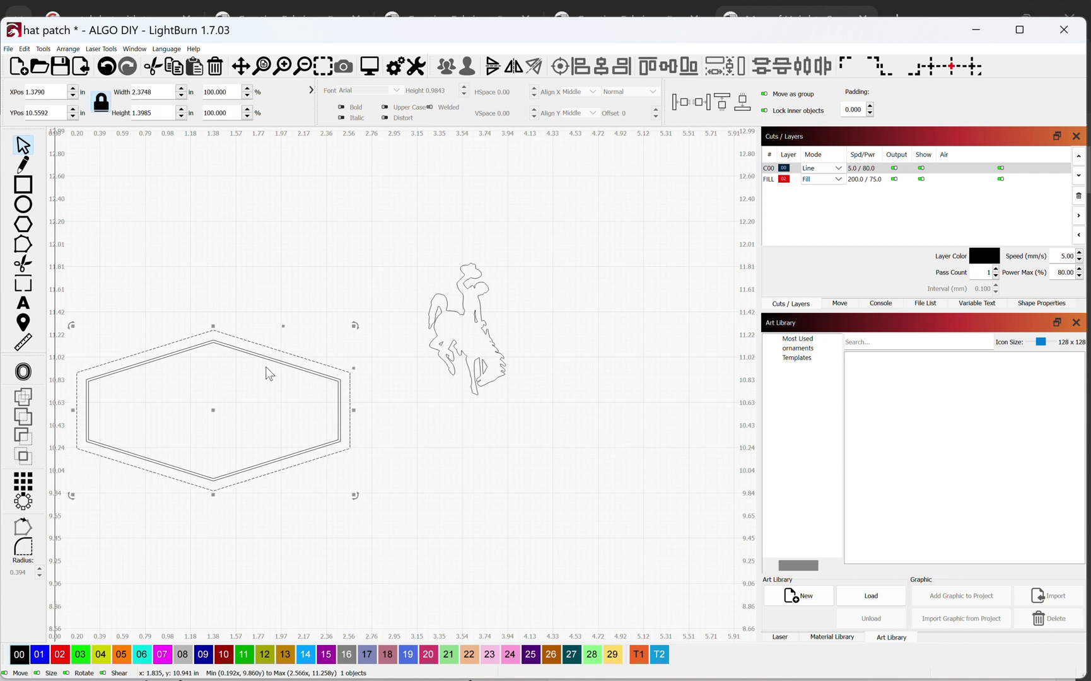
pyautogui.moveTo(258, 422); pyautogui.dragTo(551, 514)
pyautogui.click(630, 345)
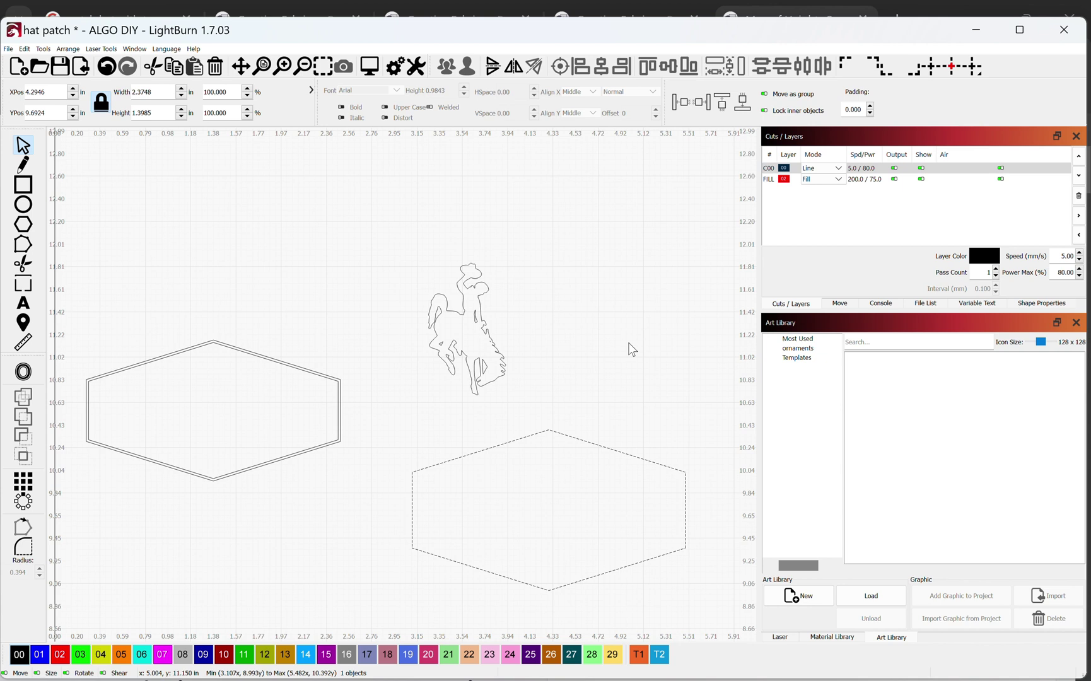
pyautogui.click(543, 432)
pyautogui.moveTo(298, 459); pyautogui.dragTo(213, 426)
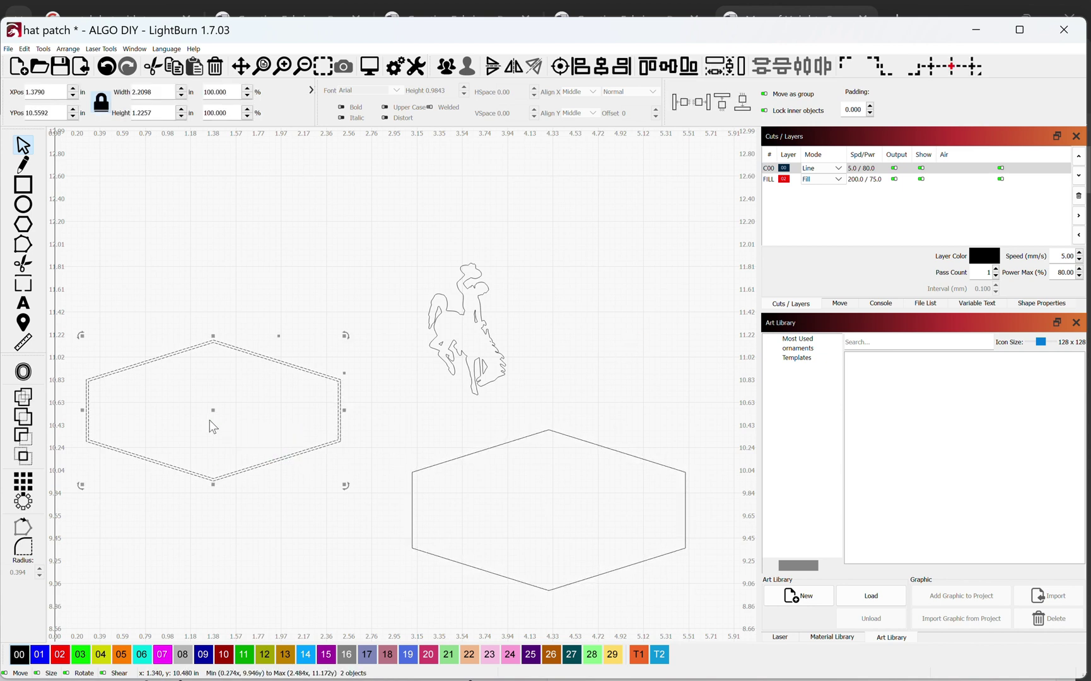
pyautogui.press('Delete')
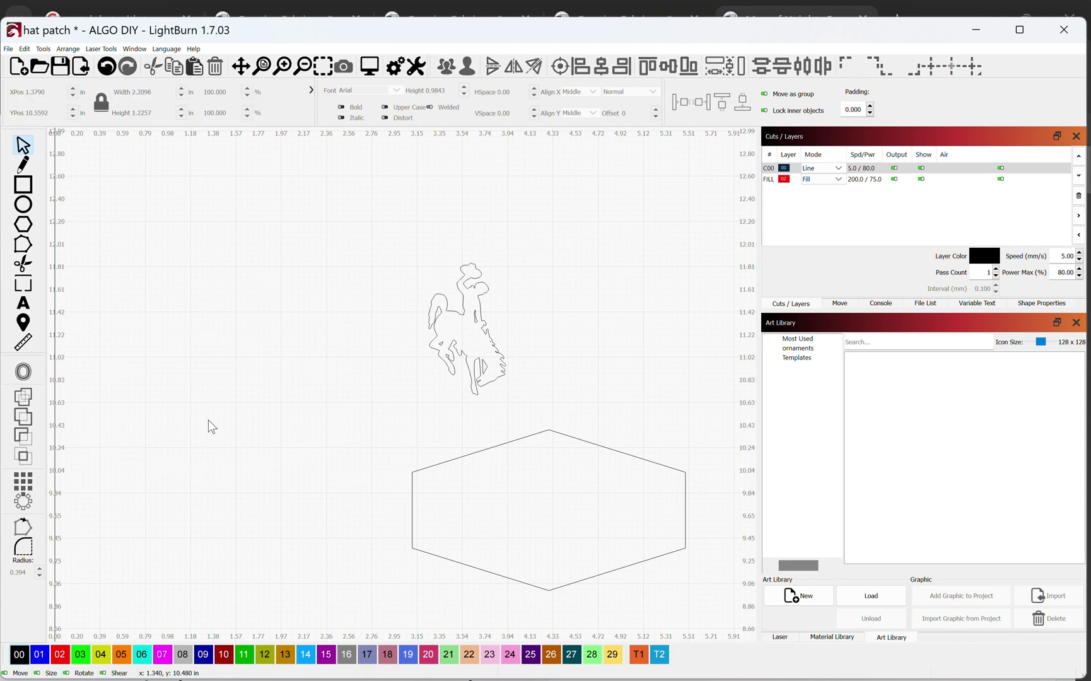
pyautogui.scroll(-5, 212, 427)
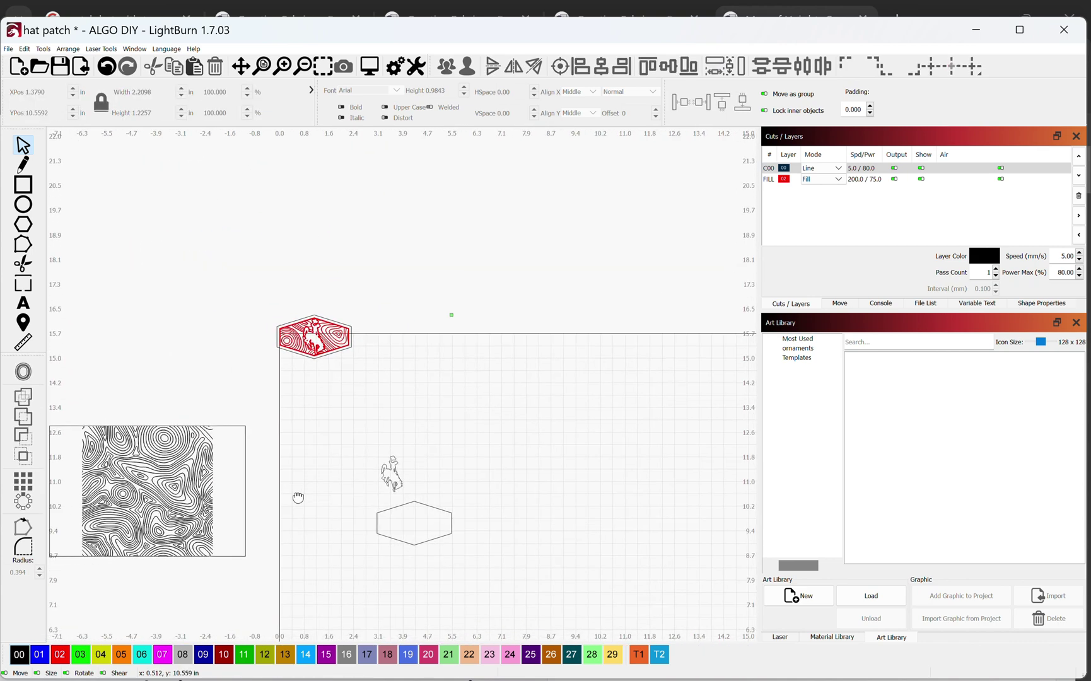
# Step: Offset the hexagon inward by 0.08
pyautogui.click(398, 506)
pyautogui.scroll(6, 403, 558)
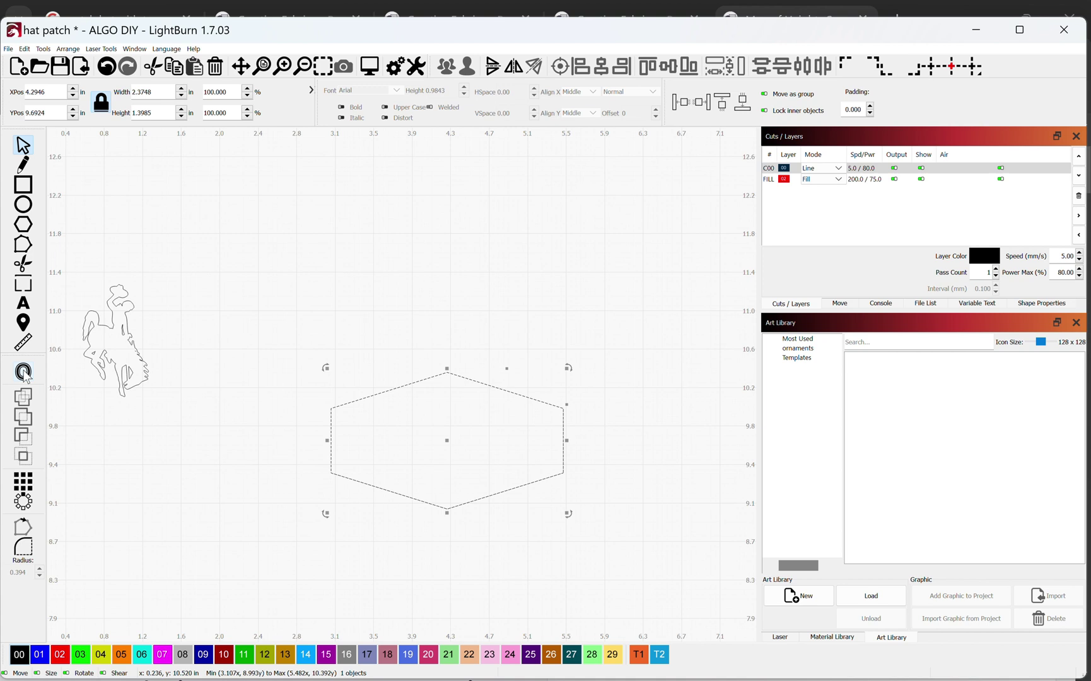
pyautogui.click(23, 373)
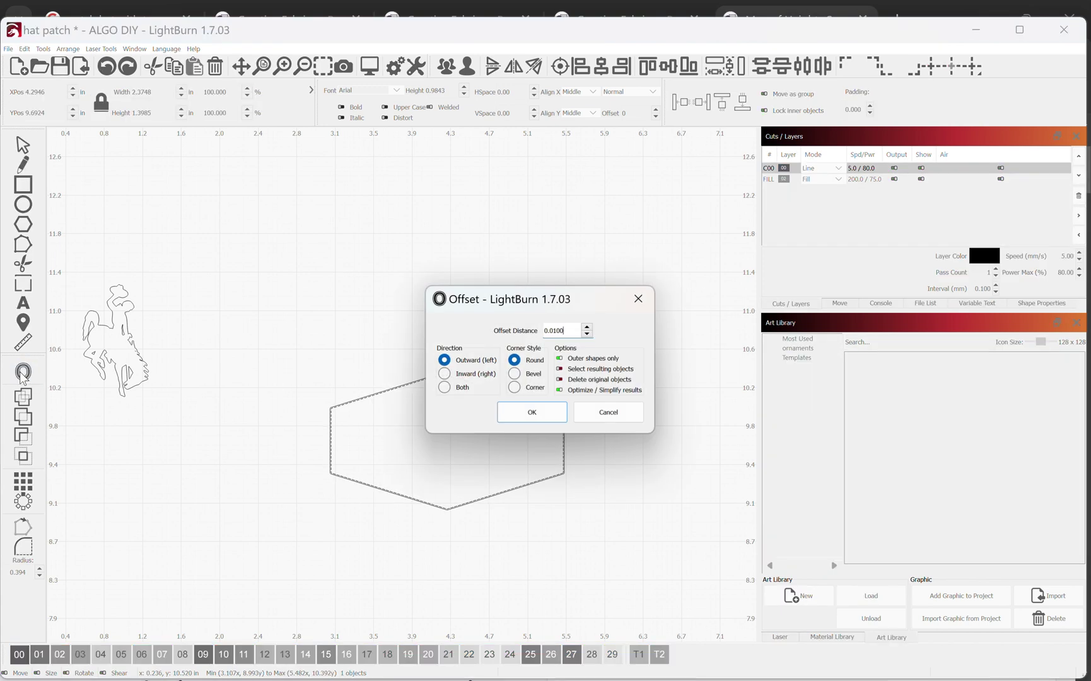
pyautogui.click(444, 374)
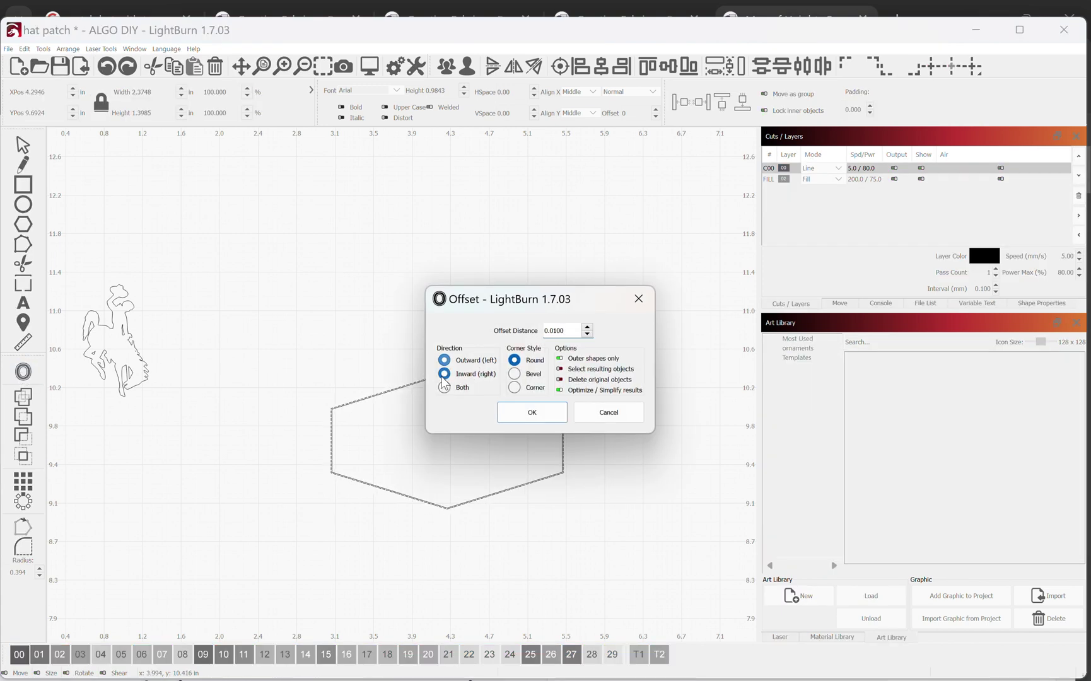
pyautogui.scroll(5, 586, 330)
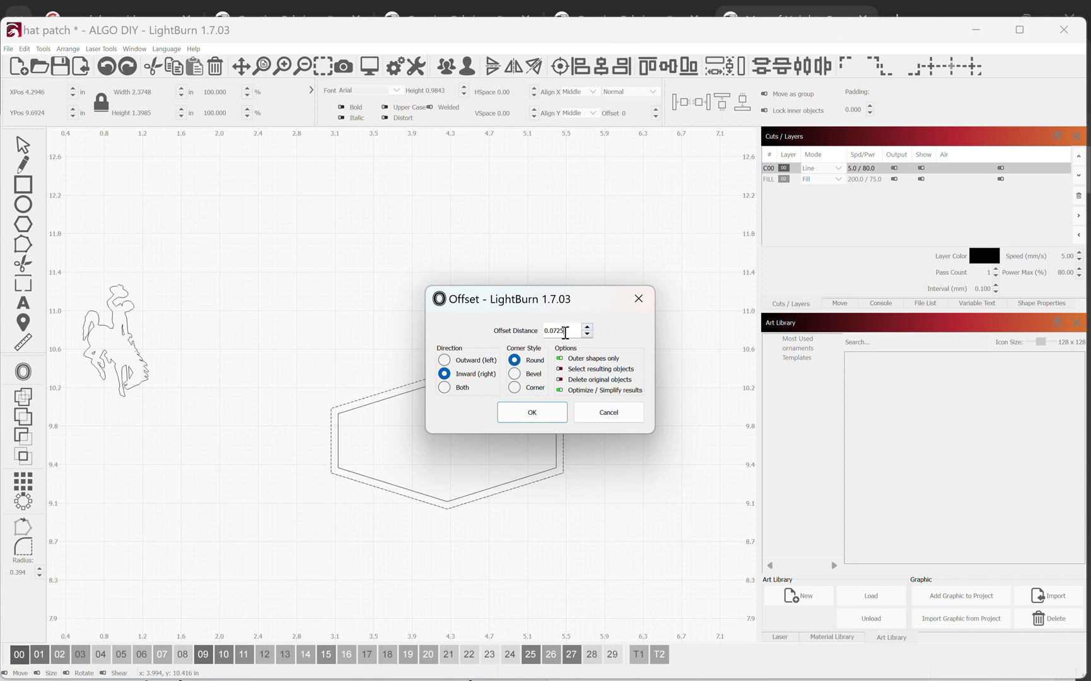
pyautogui.press('BackSpace')
pyautogui.press('BackSpace')
pyautogui.press('BackSpace')
pyautogui.write('8')
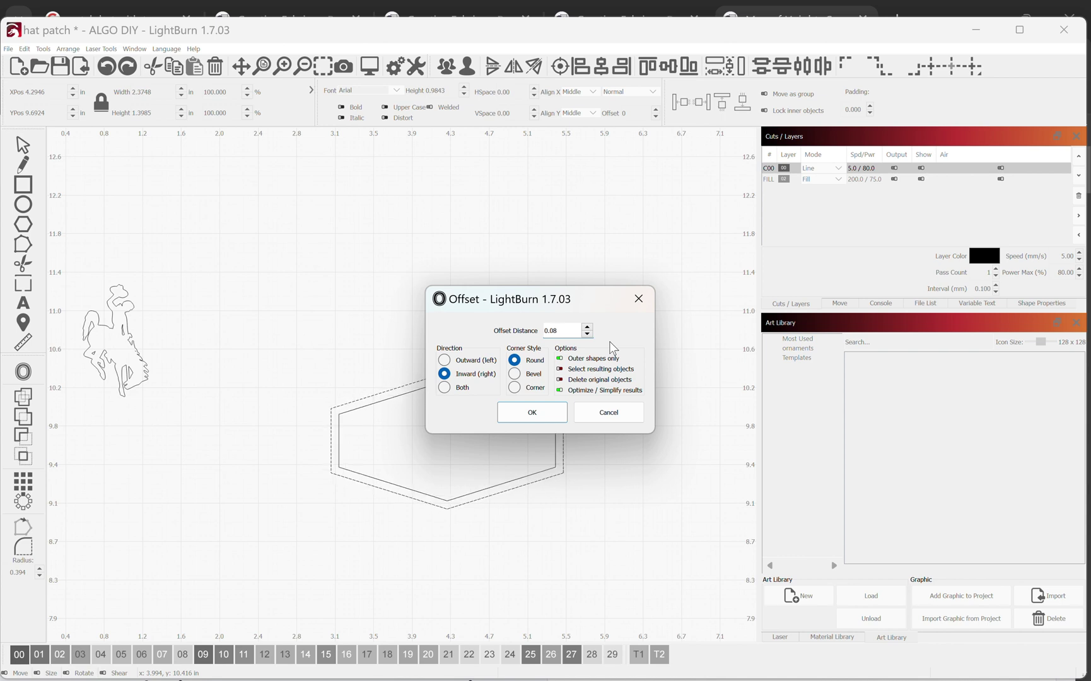
pyautogui.click(541, 413)
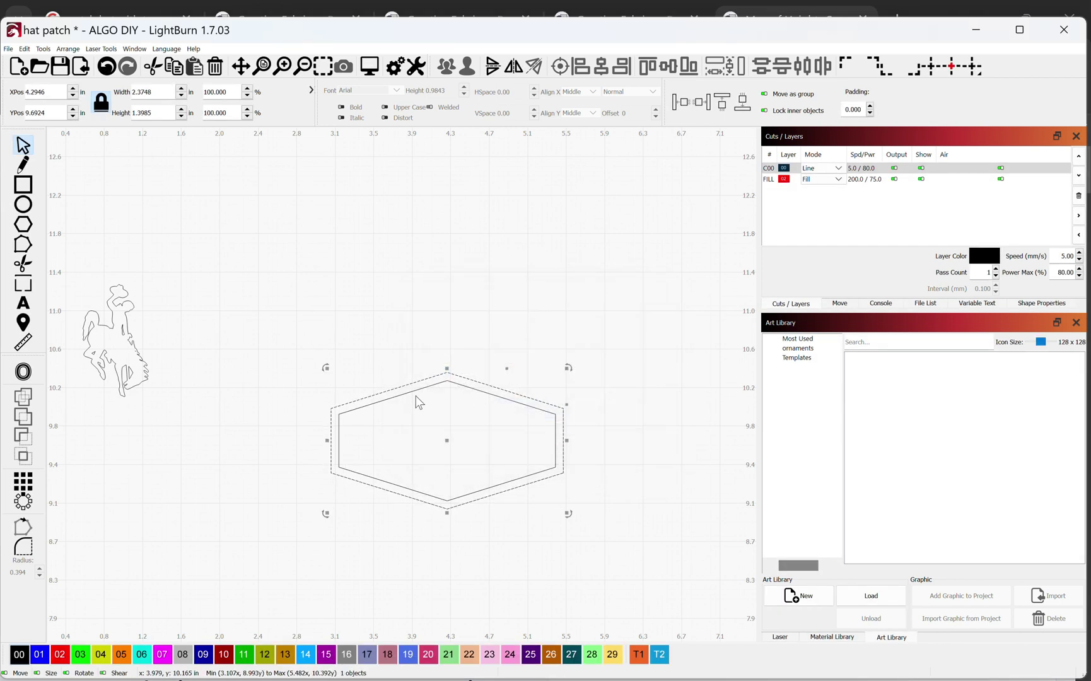
# Step: Offset the new inner hexagon inward by a further 0.02
pyautogui.click(392, 397)
pyautogui.click(391, 397)
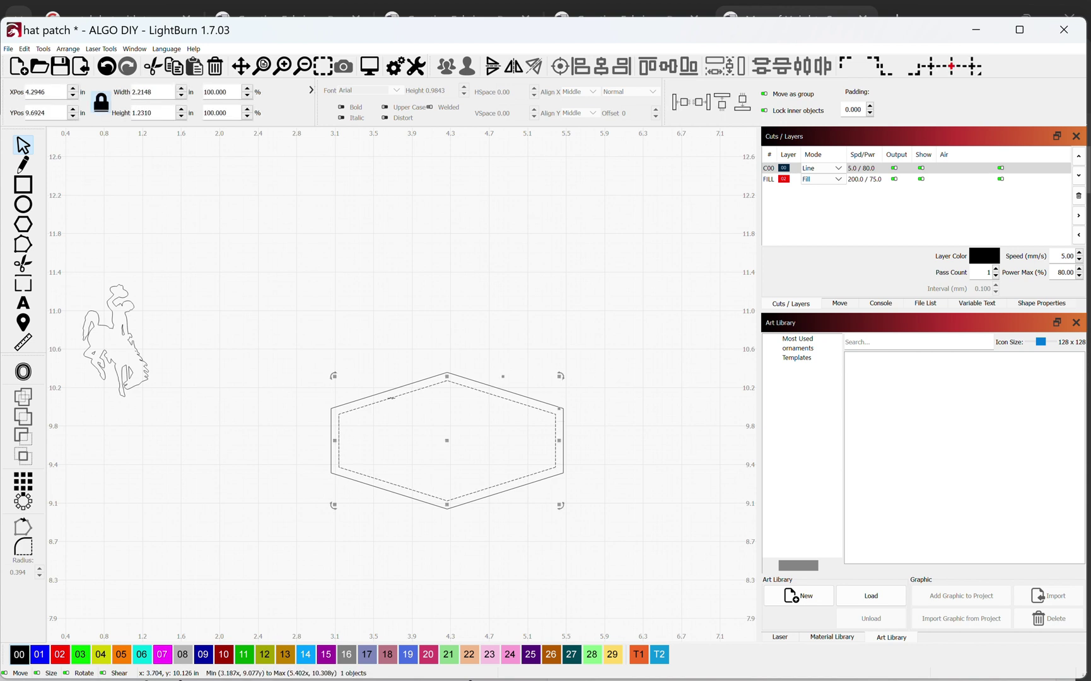
pyautogui.click(23, 372)
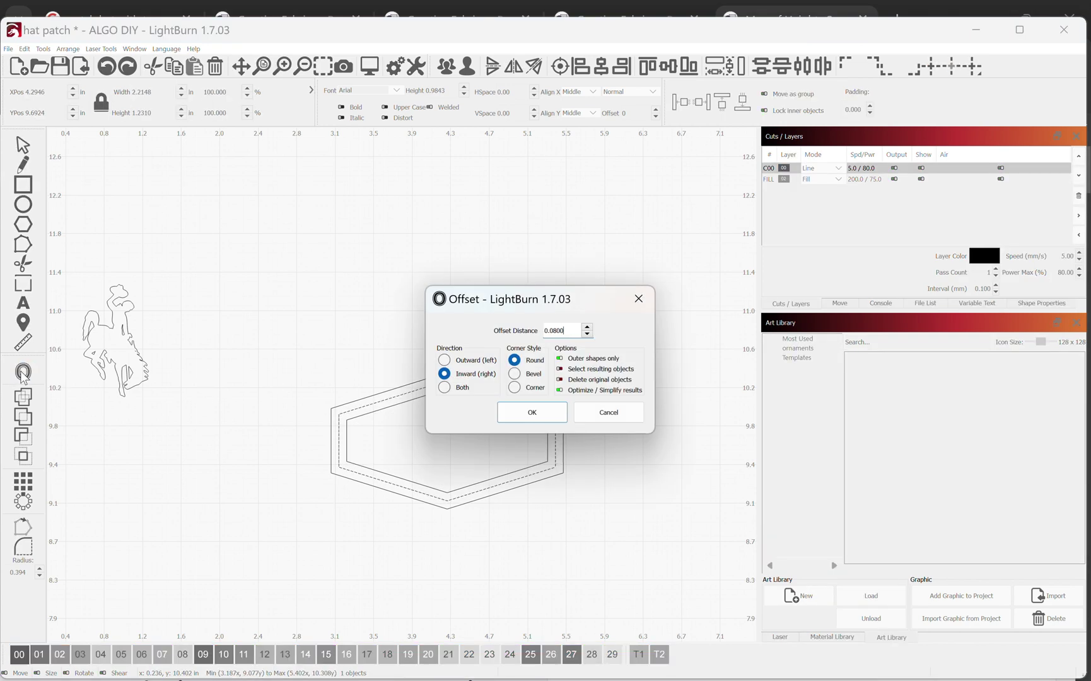
pyautogui.click(587, 335)
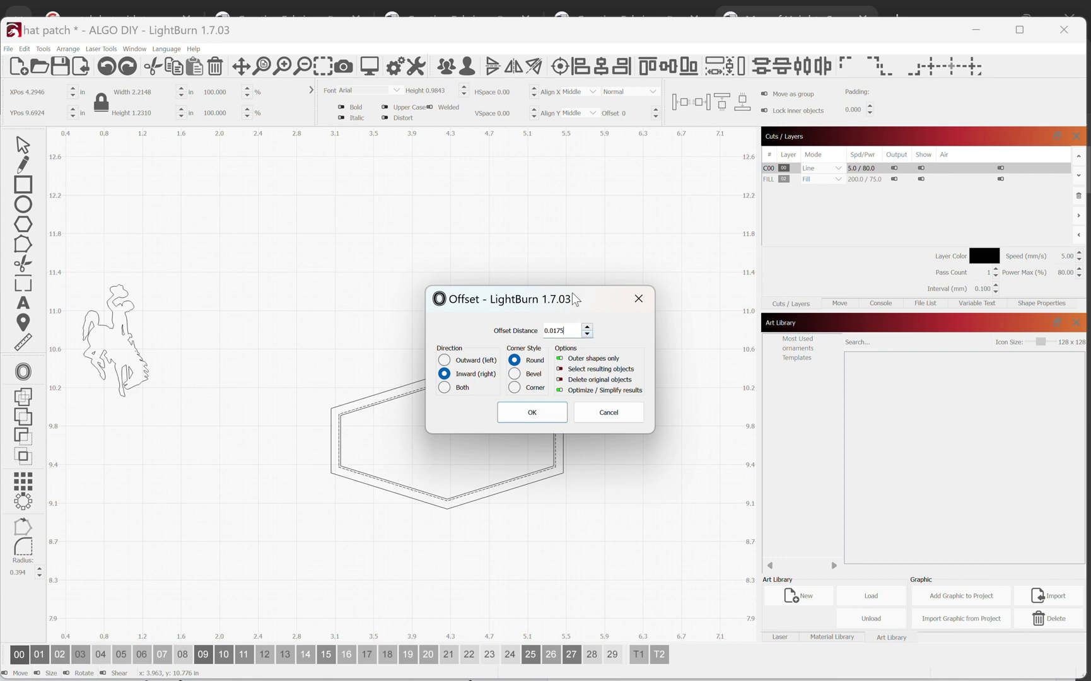
pyautogui.moveTo(575, 299); pyautogui.dragTo(710, 238)
pyautogui.scroll(3, 456, 410)
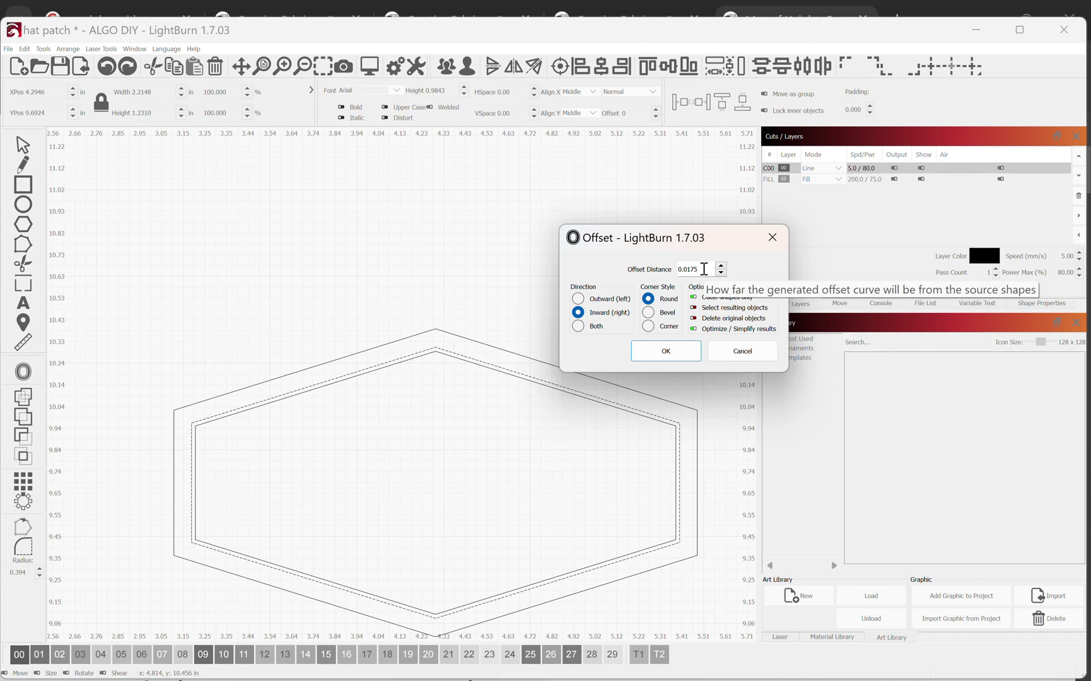
pyautogui.press('BackSpace')
pyautogui.press('BackSpace')
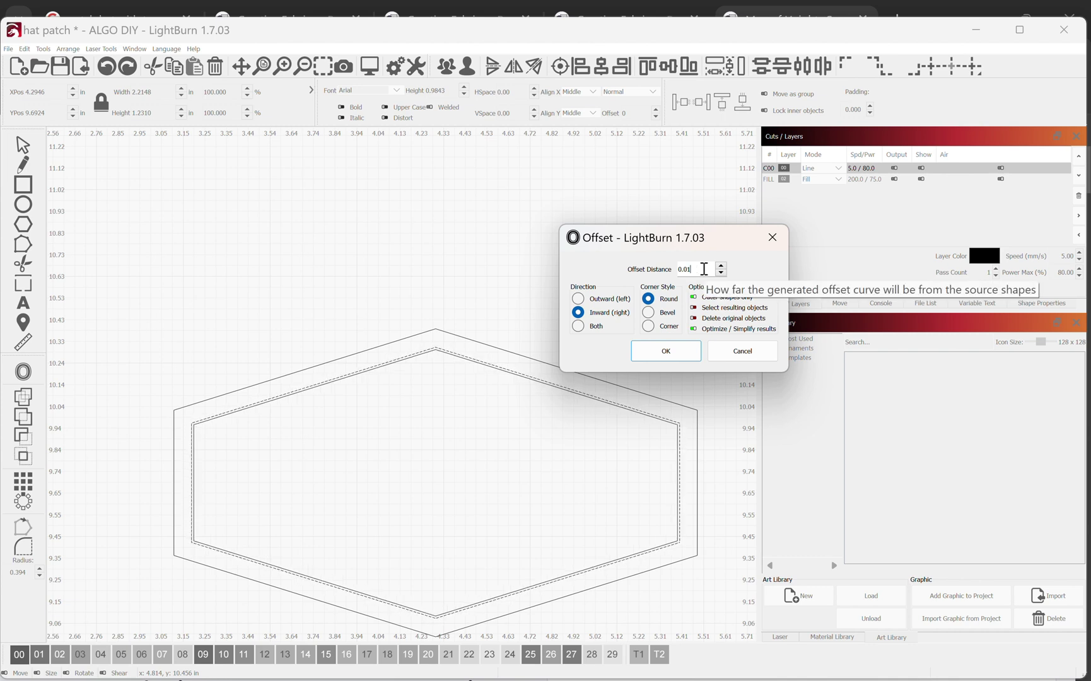
pyautogui.write('2')
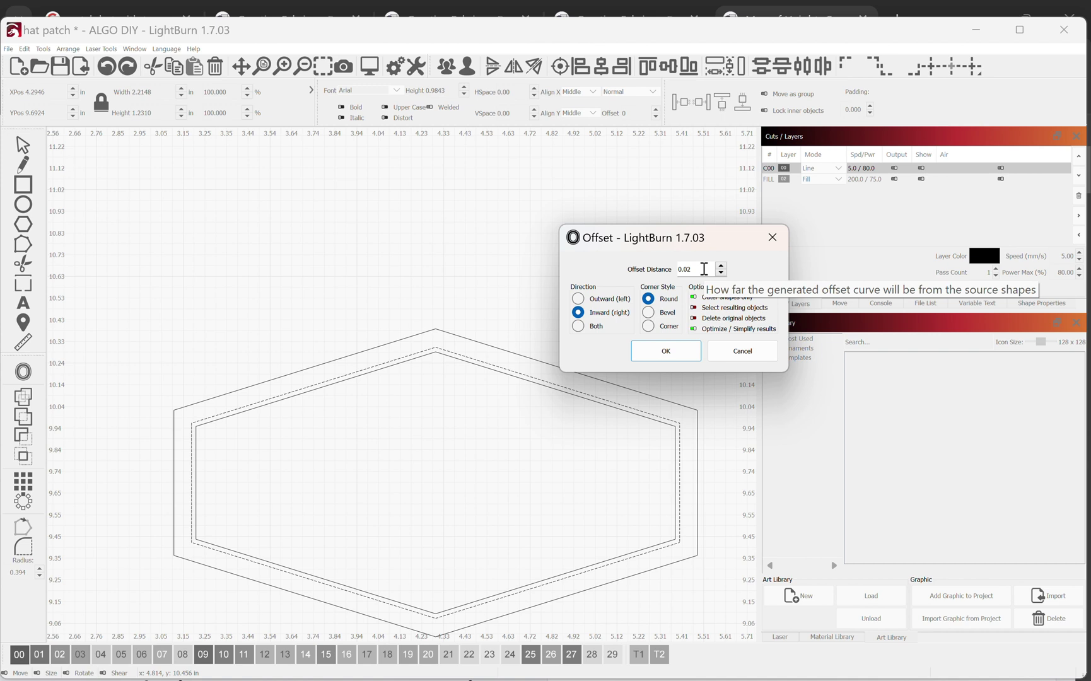
pyautogui.click(665, 350)
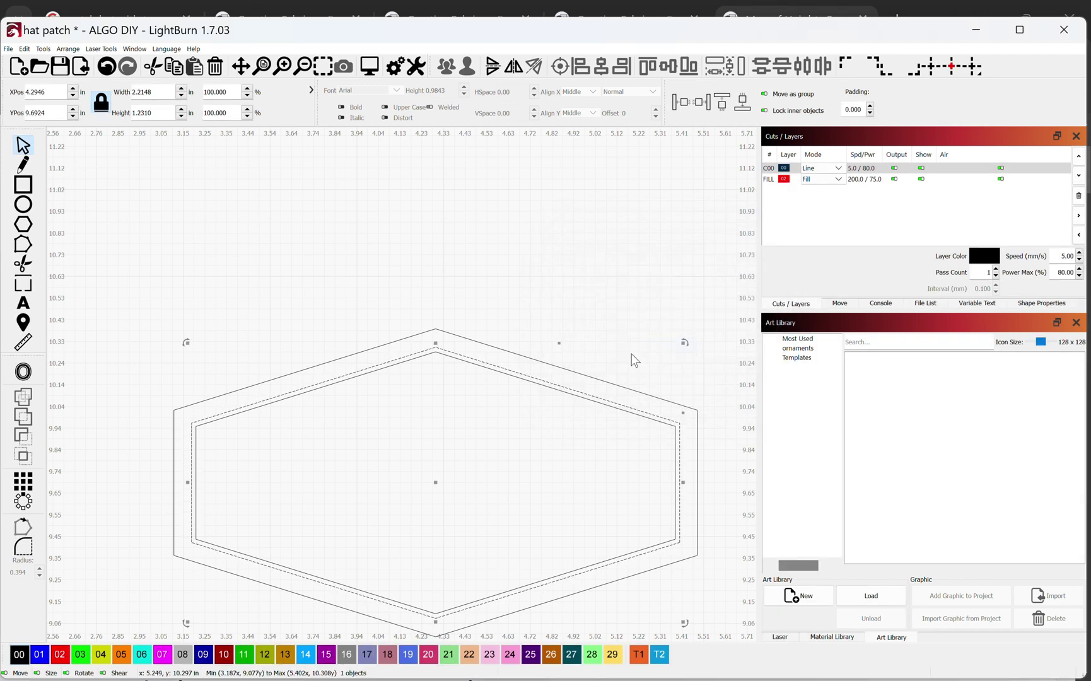
# Step: Put all three hexagon outlines on the blue layer C01
pyautogui.scroll(-3, 467, 408)
pyautogui.moveTo(402, 409); pyautogui.dragTo(313, 367)
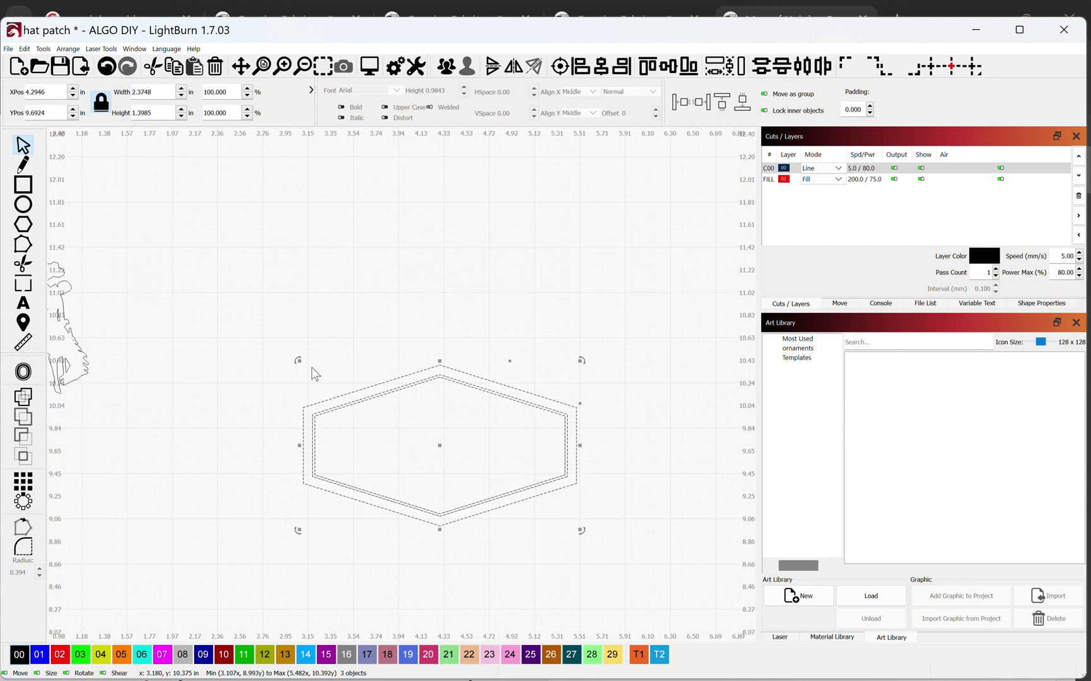
pyautogui.click(39, 654)
# Step: Position the hexagon outlines over the center-right of the topographic line texture
pyautogui.scroll(-3, 175, 512)
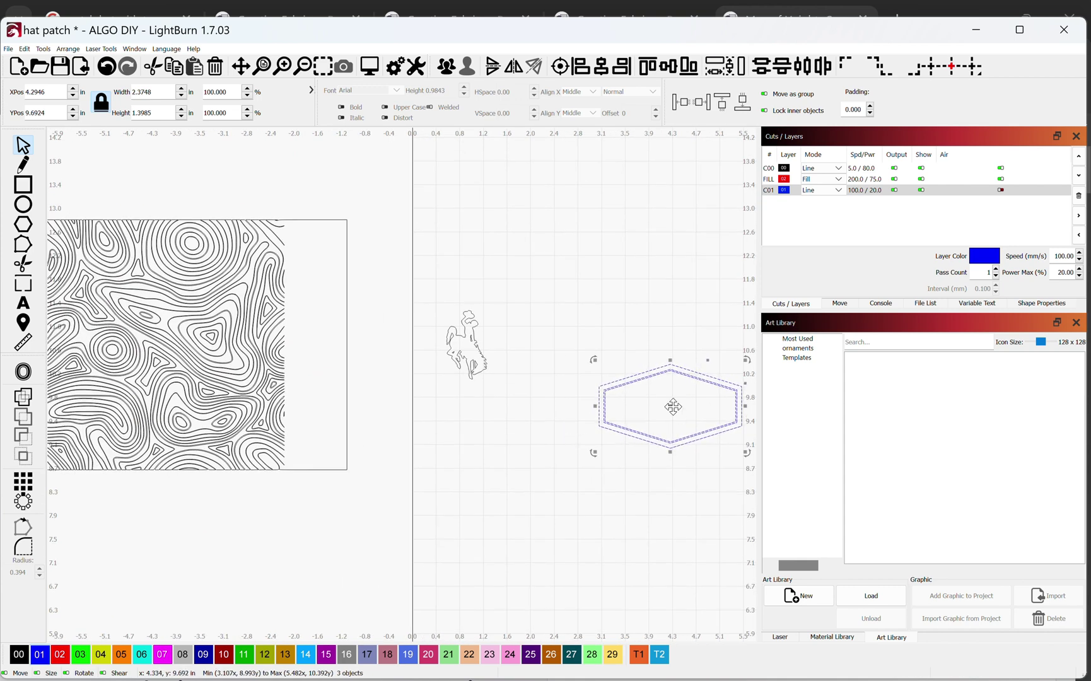
pyautogui.moveTo(677, 410); pyautogui.dragTo(358, 369)
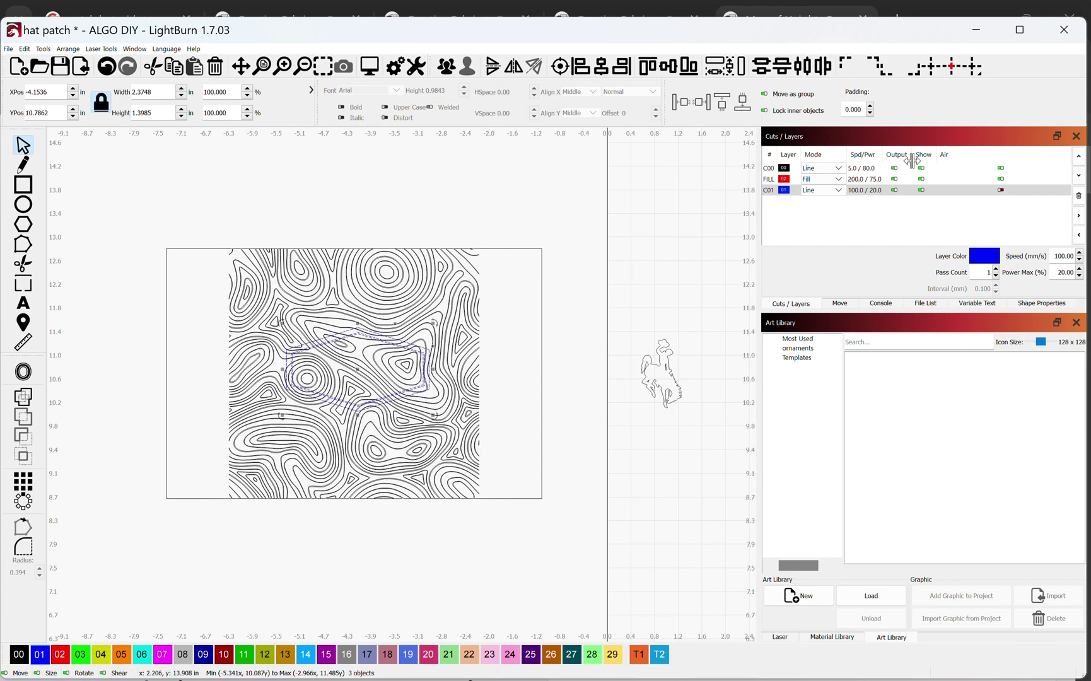
pyautogui.scroll(4, 367, 362)
pyautogui.scroll(3, 367, 362)
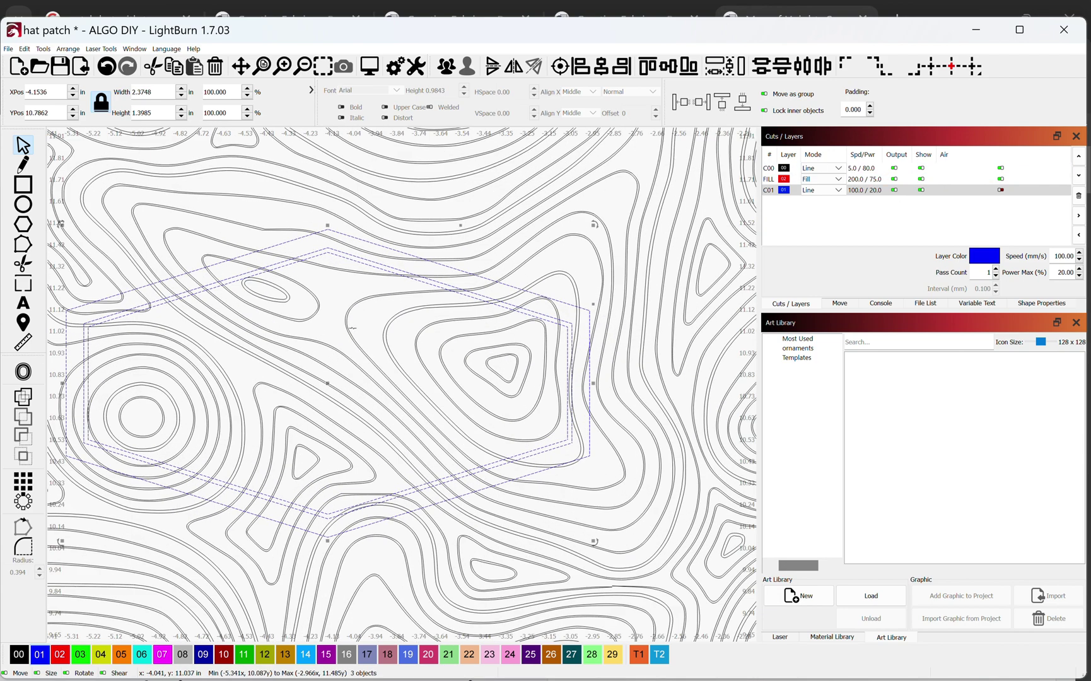
pyautogui.scroll(-2, 351, 328)
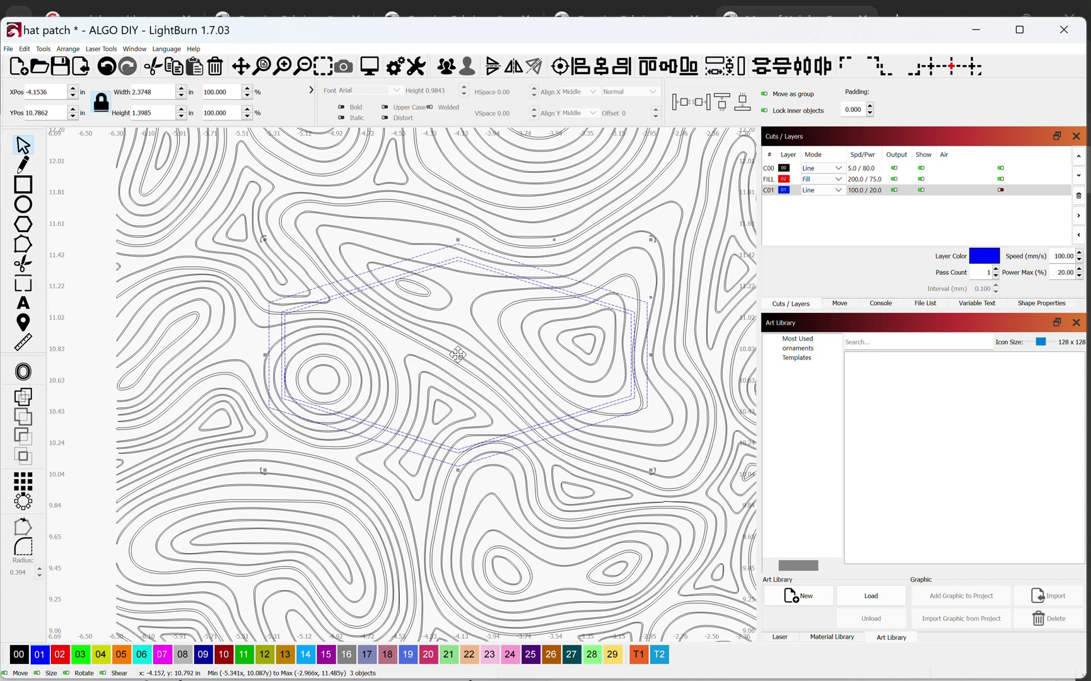
pyautogui.moveTo(455, 367)
pyautogui.mouseDown()
pyautogui.moveTo(445, 372)
pyautogui.moveTo(477, 385)
pyautogui.moveTo(461, 363)
pyautogui.mouseUp()
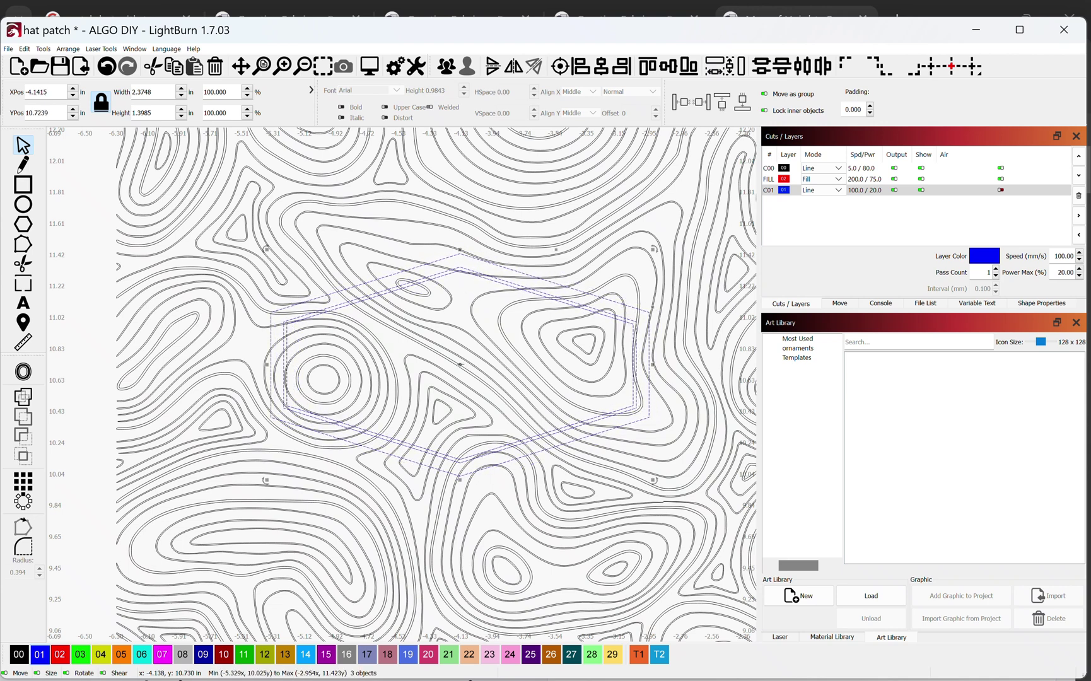
pyautogui.scroll(-2, 460, 364)
pyautogui.moveTo(458, 364)
pyautogui.mouseDown()
pyautogui.moveTo(492, 455)
pyautogui.moveTo(377, 485)
pyautogui.moveTo(316, 342)
pyautogui.moveTo(415, 365)
pyautogui.moveTo(566, 350)
pyautogui.moveTo(576, 362)
pyautogui.moveTo(557, 353)
pyautogui.moveTo(531, 455)
pyautogui.moveTo(419, 564)
pyautogui.moveTo(363, 448)
pyautogui.moveTo(371, 418)
pyautogui.moveTo(342, 305)
pyautogui.moveTo(434, 297)
pyautogui.moveTo(453, 376)
pyautogui.moveTo(444, 364)
pyautogui.mouseUp()
pyautogui.scroll(3, 376, 483)
pyautogui.scroll(-2, 404, 586)
pyautogui.scroll(-3, 444, 364)
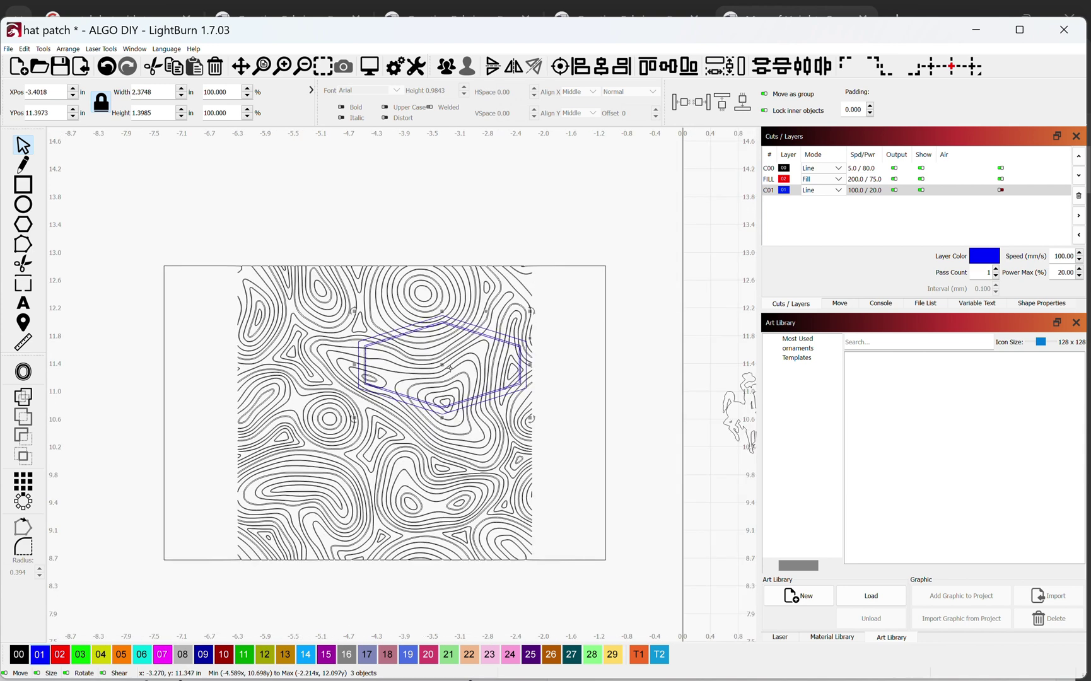
# Step: Reposition the hexagon outlines over the topographic contours
pyautogui.moveTo(442, 364); pyautogui.dragTo(655, 217)
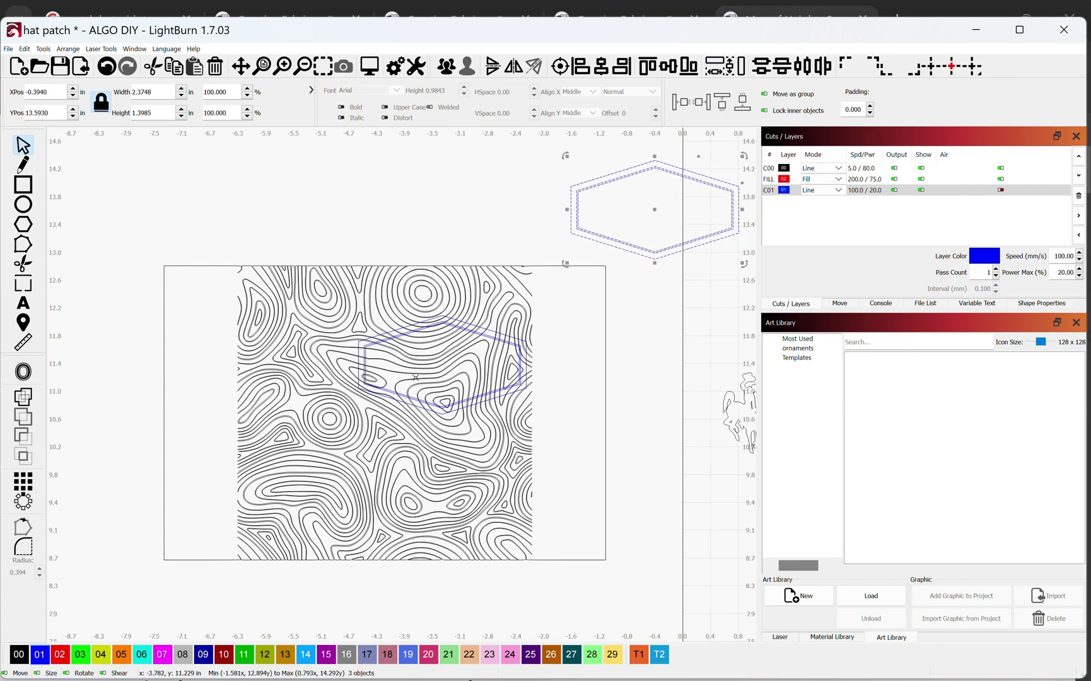
pyautogui.scroll(1, 414, 356)
pyautogui.scroll(2, 389, 335)
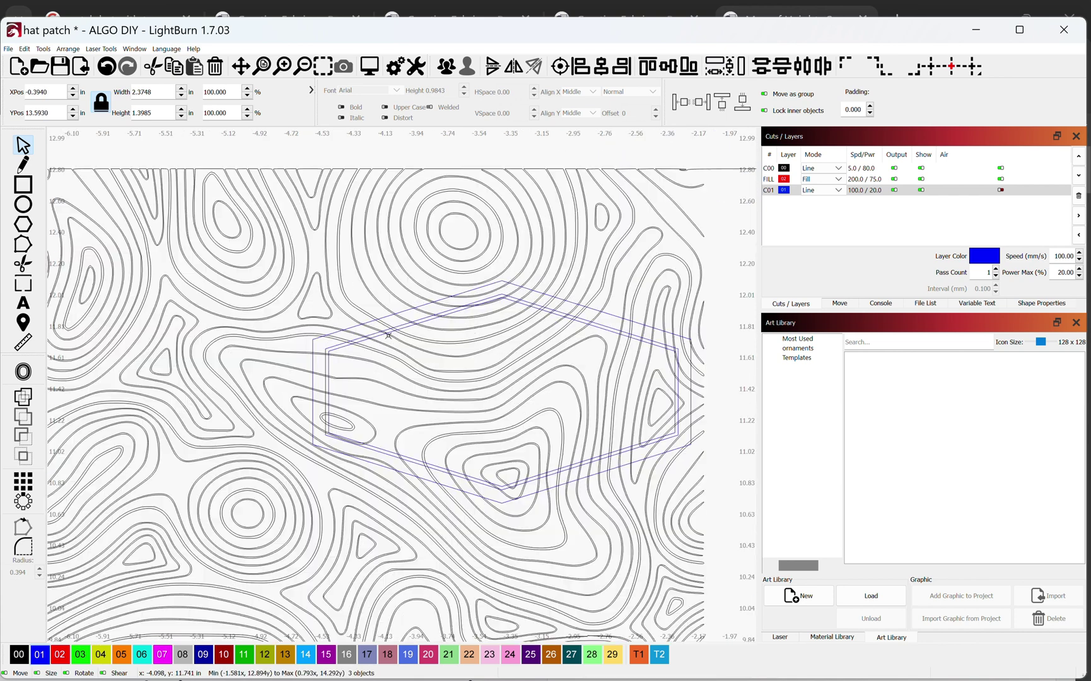
# Step: Clip the contours to the inner hexagon with Intersect, after trying and undoing Subtract
pyautogui.click(376, 336)
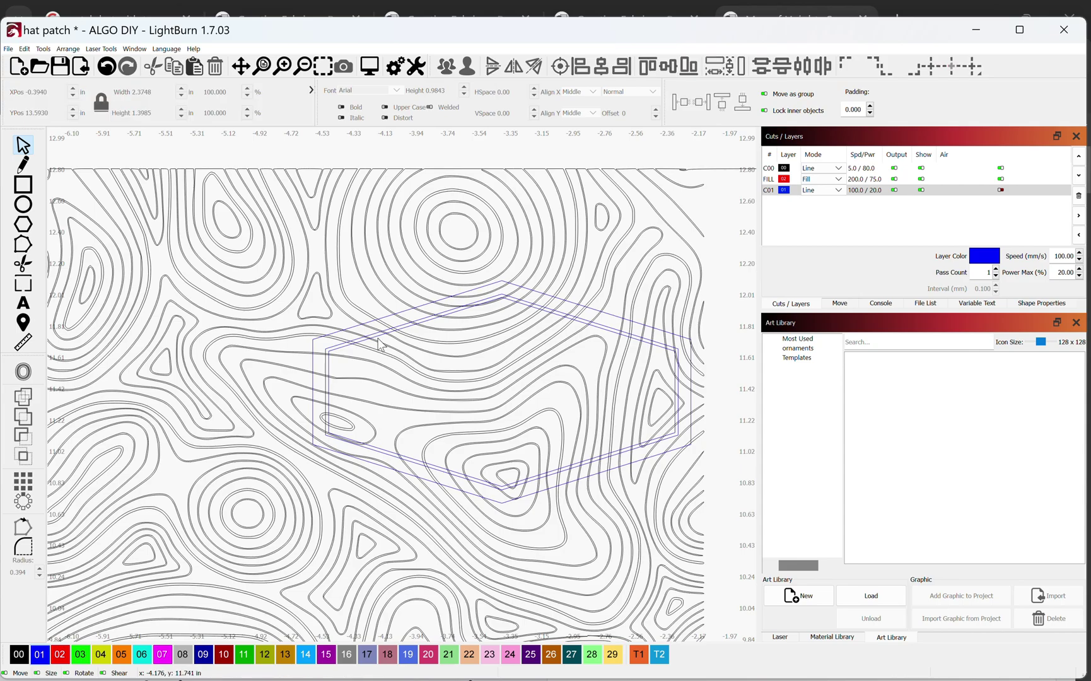
pyautogui.click(371, 361)
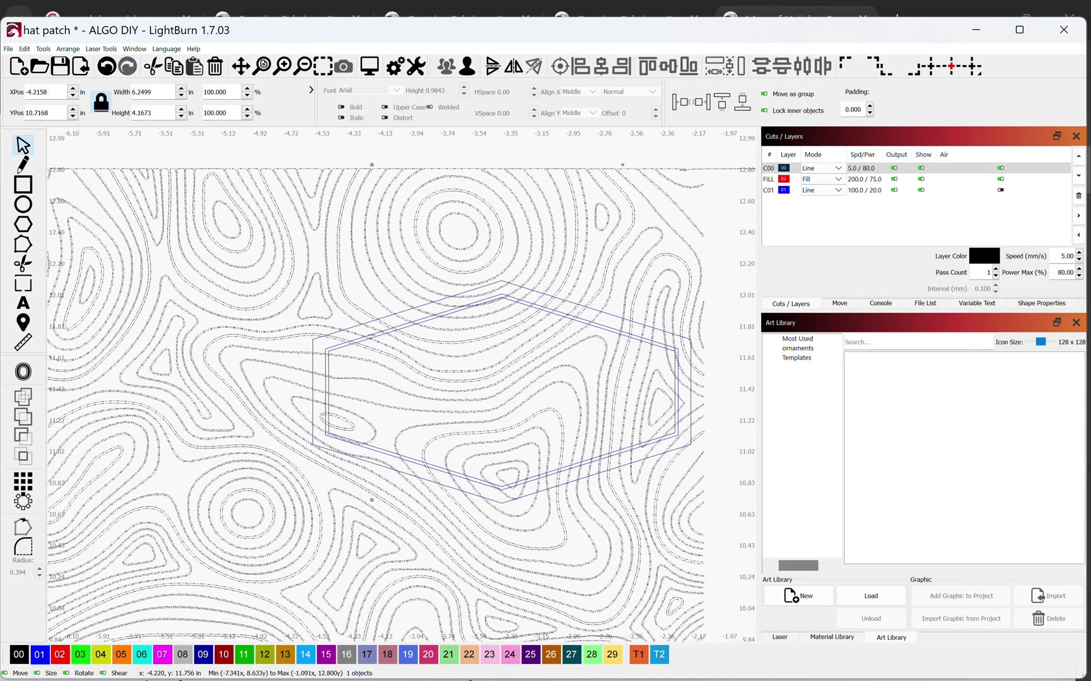
pyautogui.keyDown('shift'); pyautogui.click(379, 338); pyautogui.keyUp('shift')
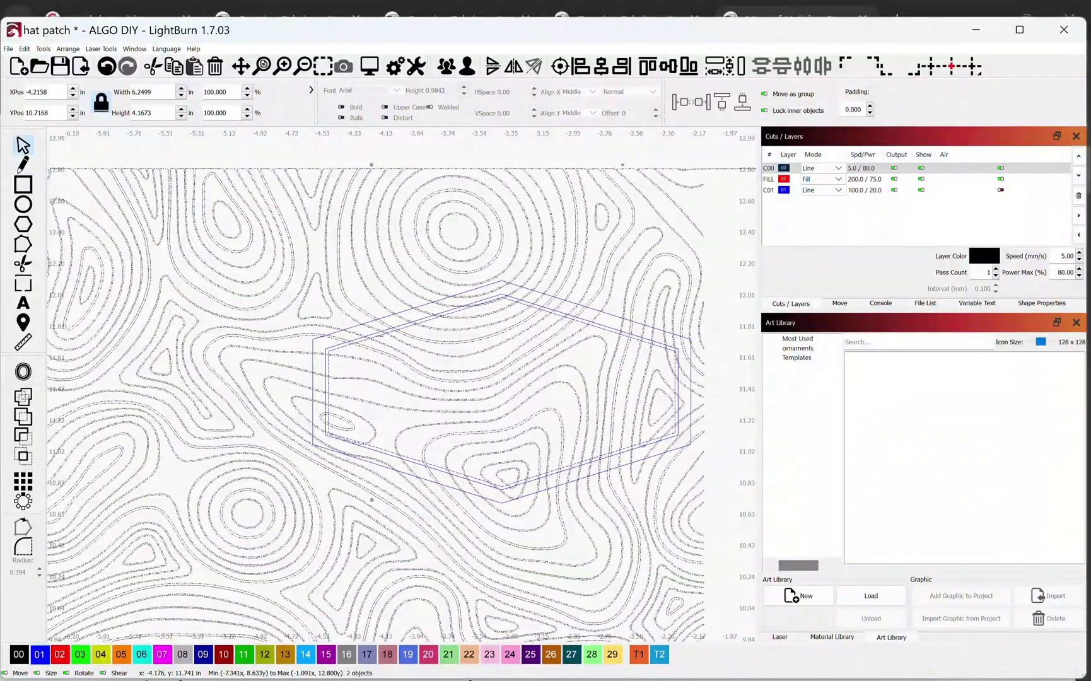
pyautogui.click(24, 438)
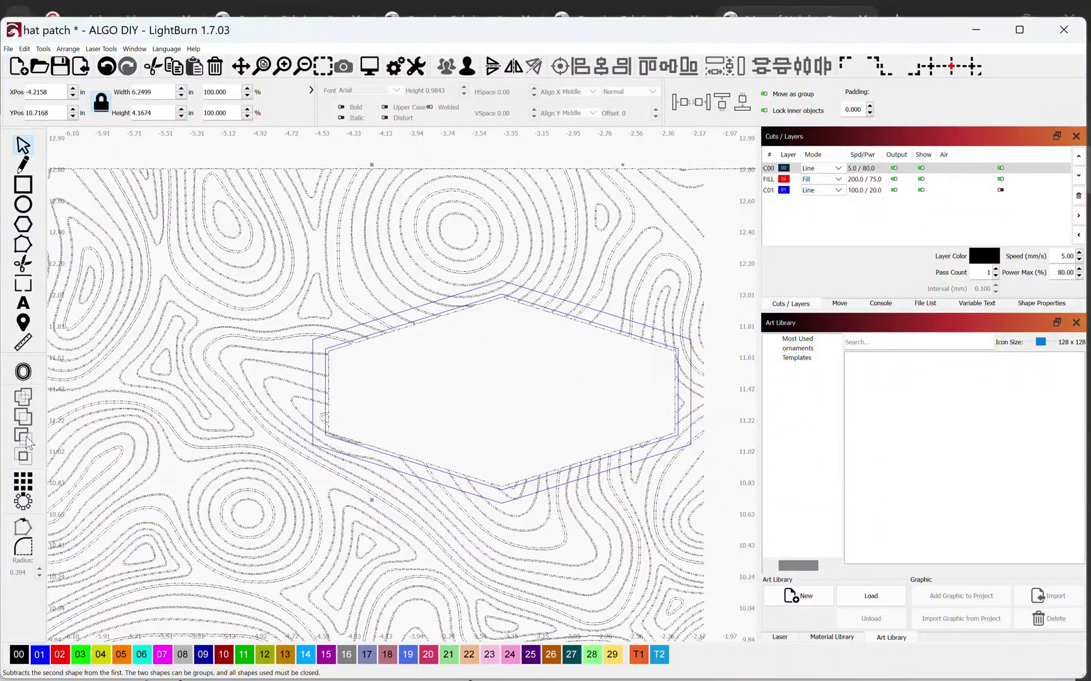
pyautogui.hotkey('ctrl', 'z')
pyautogui.click(25, 436)
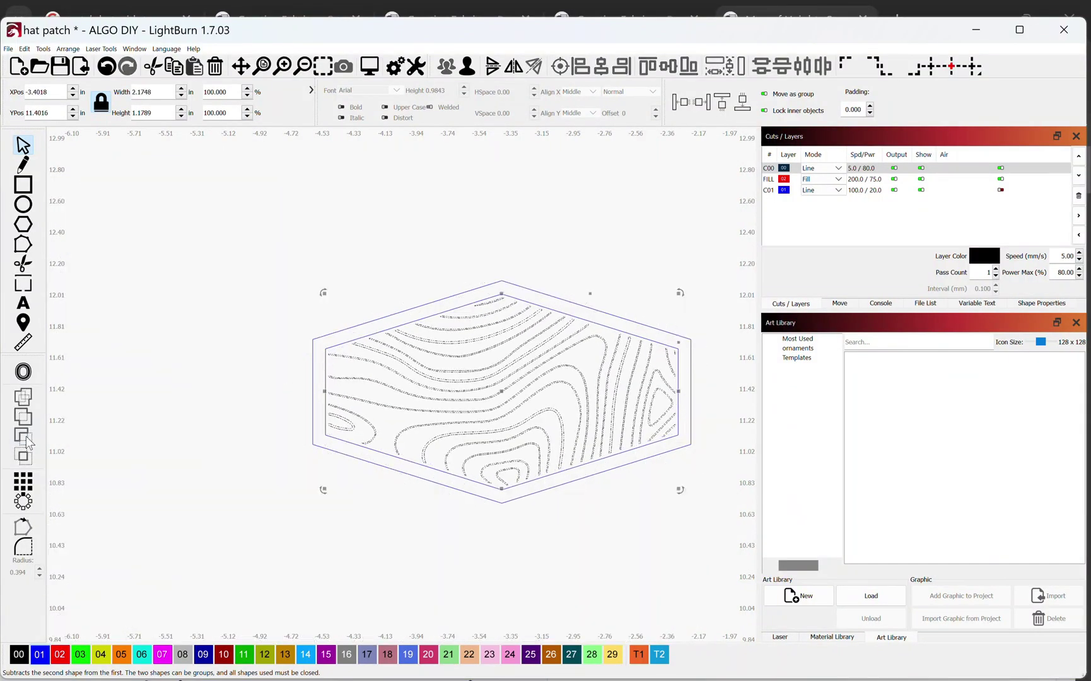
pyautogui.hotkey('ctrl', 'z')
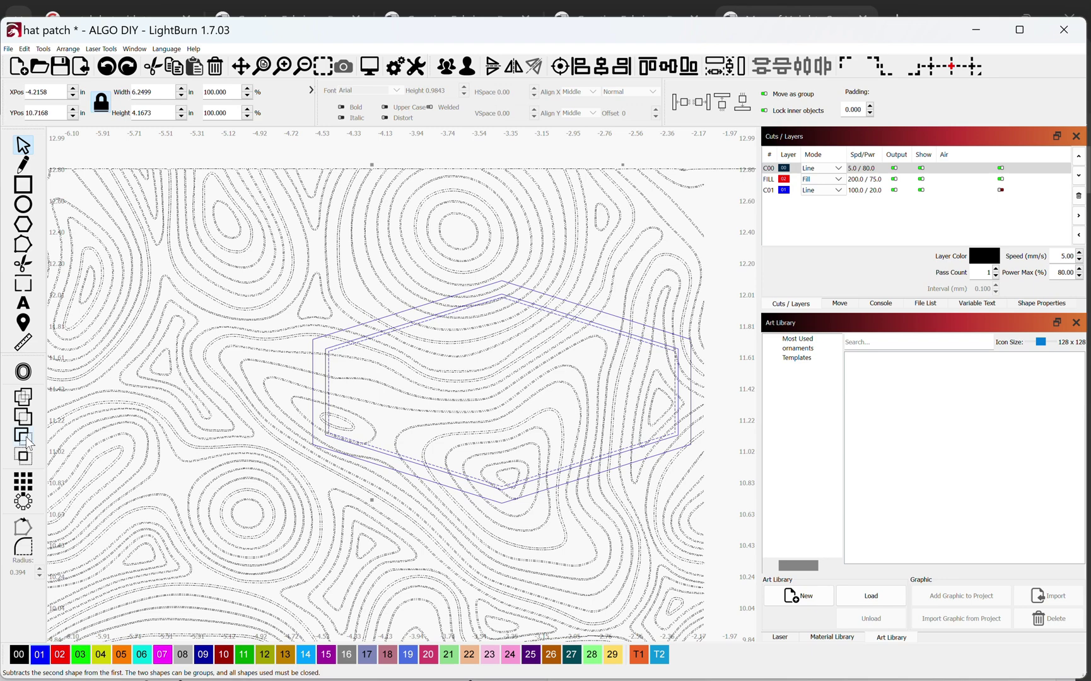
pyautogui.click(27, 462)
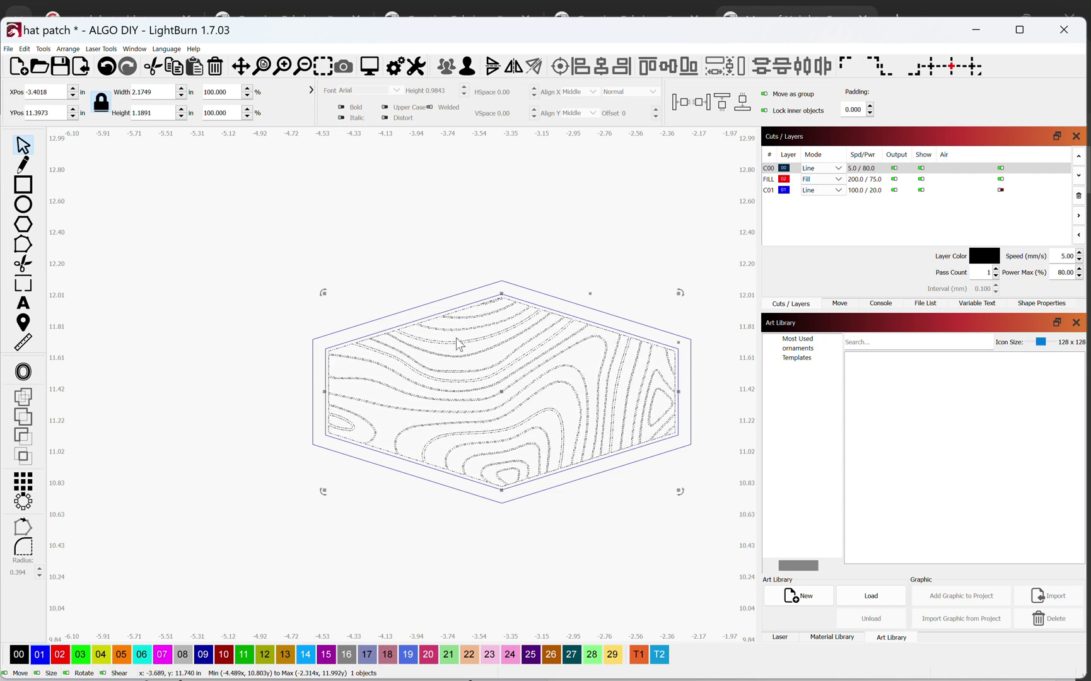
# Step: Put the clipped contours and inner hexagon on the red fill layer
pyautogui.scroll(8, 463, 320)
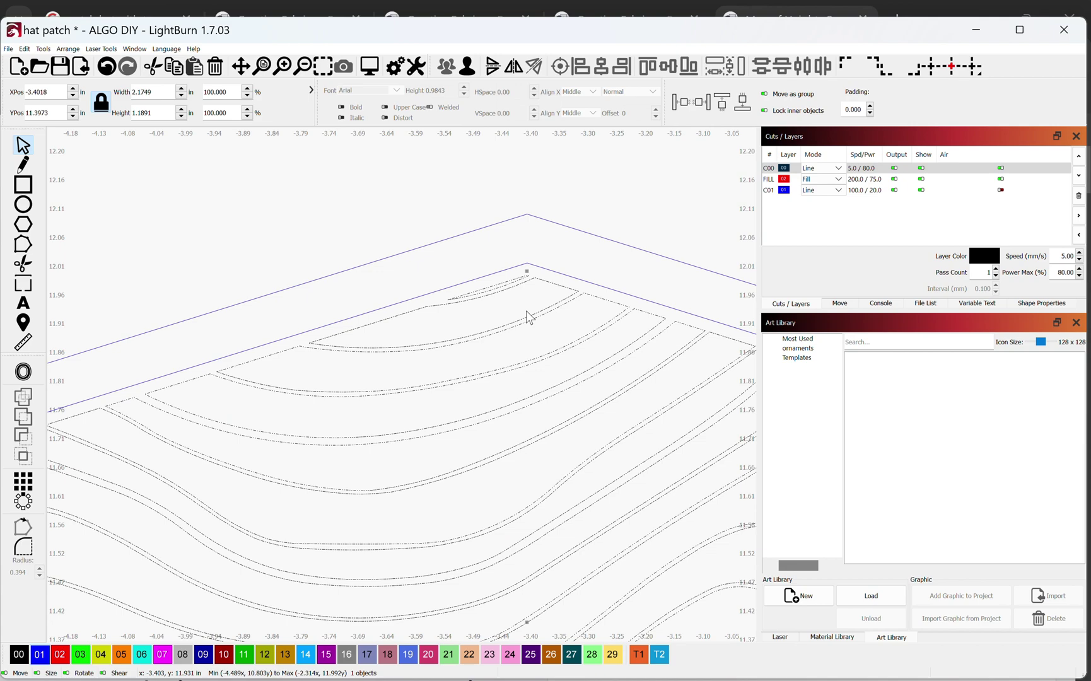
pyautogui.scroll(-5, 609, 288)
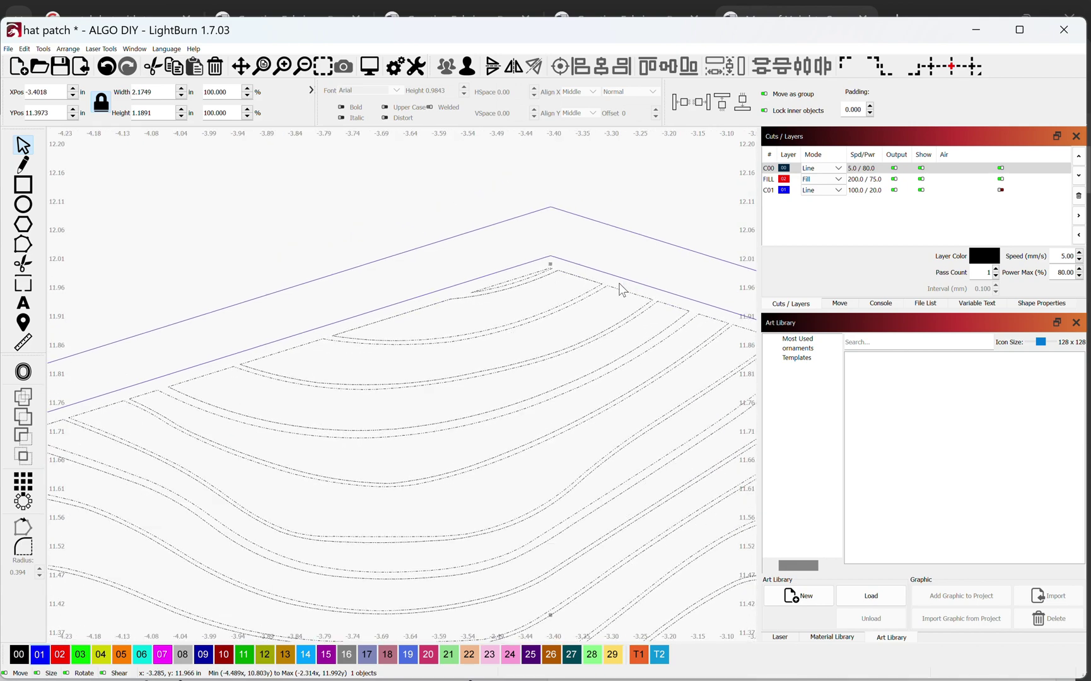
pyautogui.keyDown('shift'); pyautogui.click(274, 364); pyautogui.keyUp('shift')
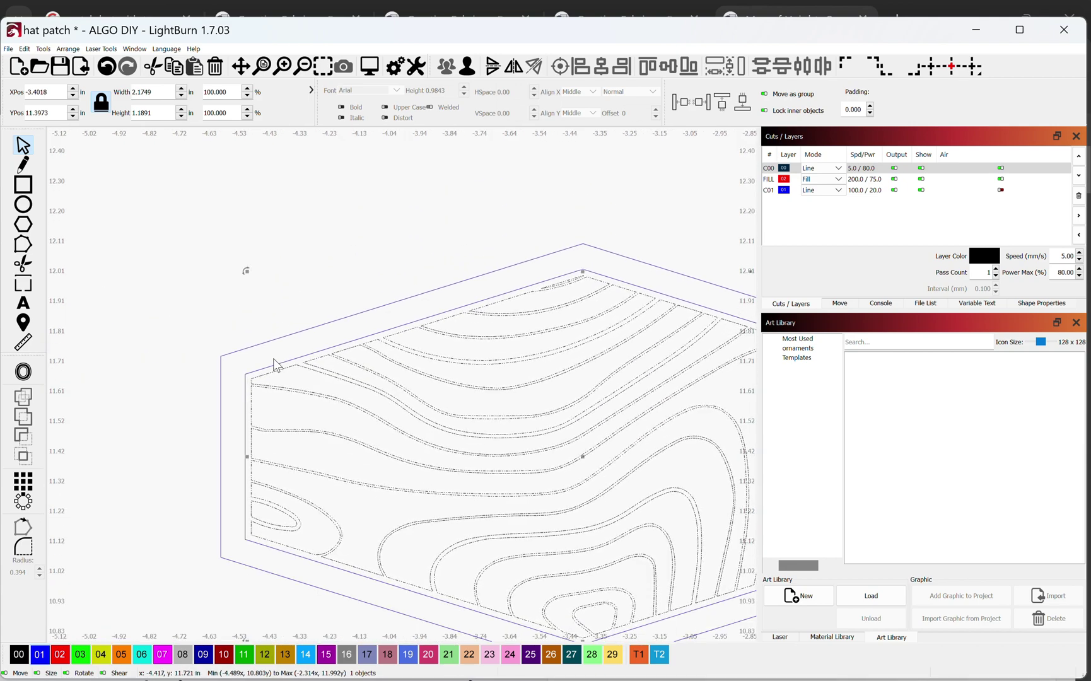
pyautogui.click(59, 655)
# Step: Move the bucking-horse silhouette onto the hexagon patch on the blue line layer
pyautogui.scroll(-3, 263, 445)
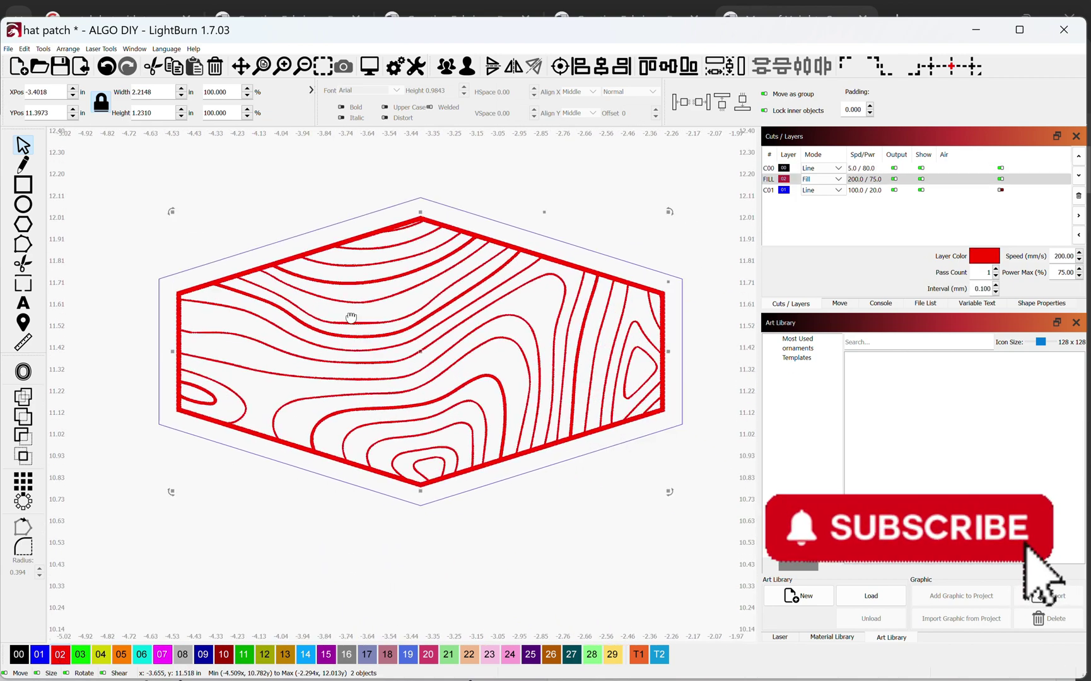
pyautogui.scroll(-1, 399, 384)
pyautogui.scroll(-2, 472, 413)
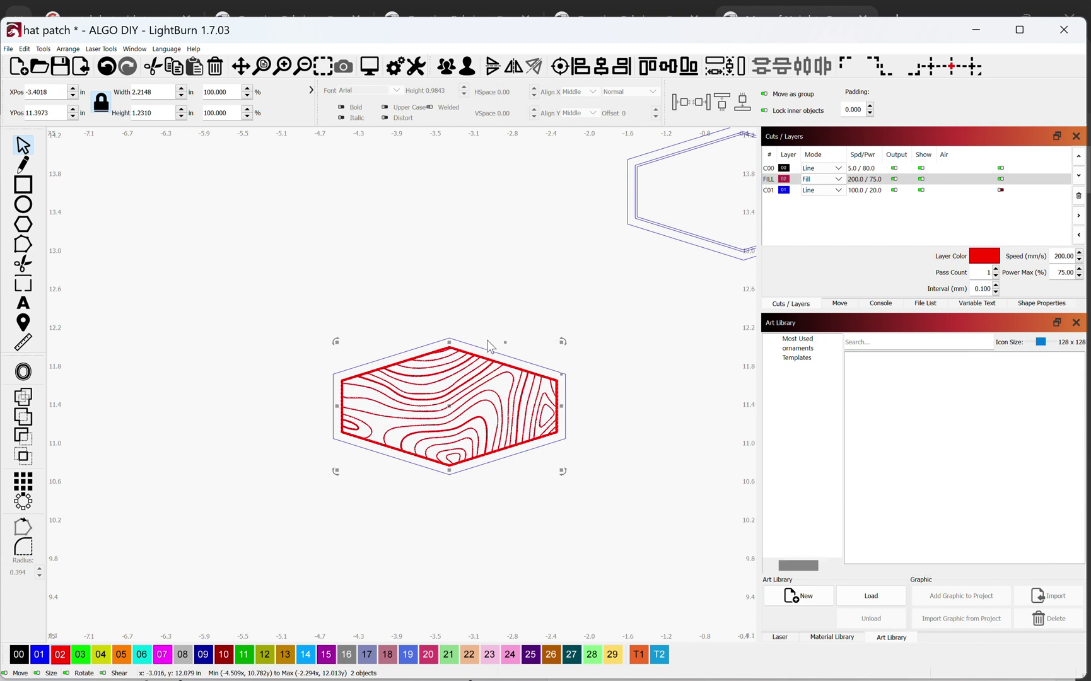
pyautogui.scroll(-2, 483, 345)
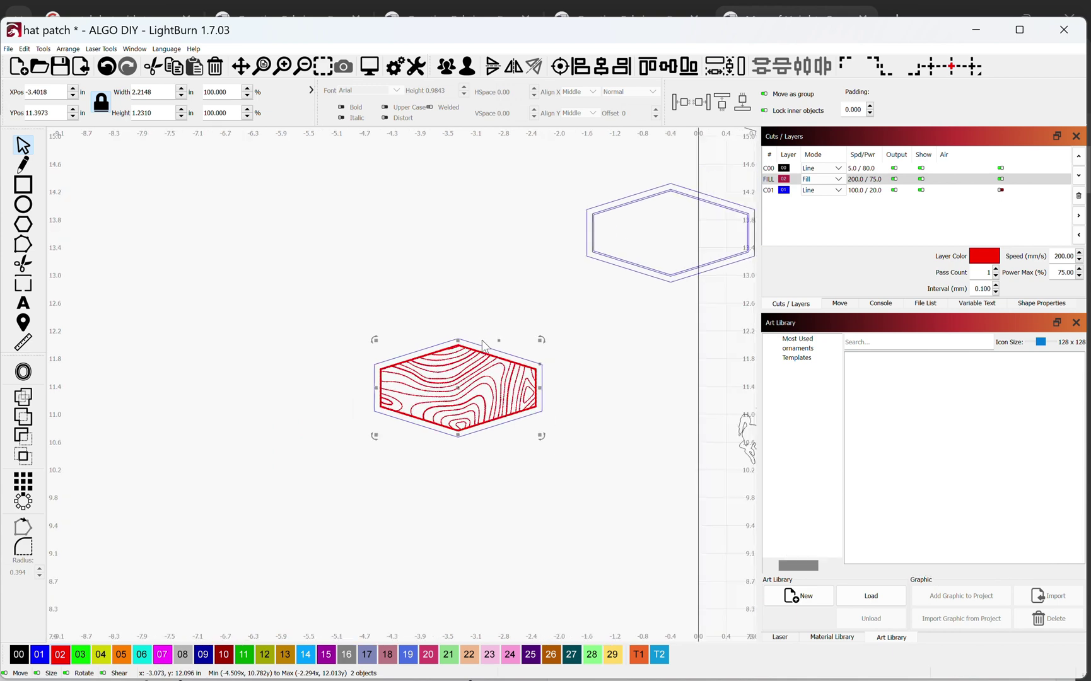
pyautogui.click(747, 444)
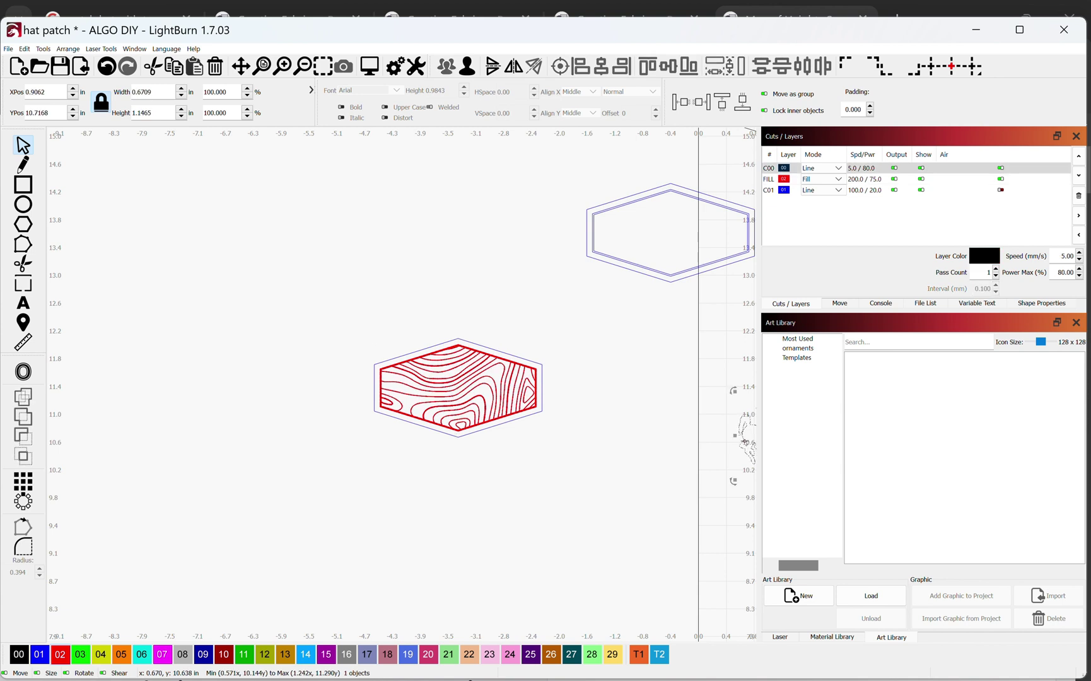
pyautogui.moveTo(744, 439); pyautogui.dragTo(432, 389)
pyautogui.click(39, 654)
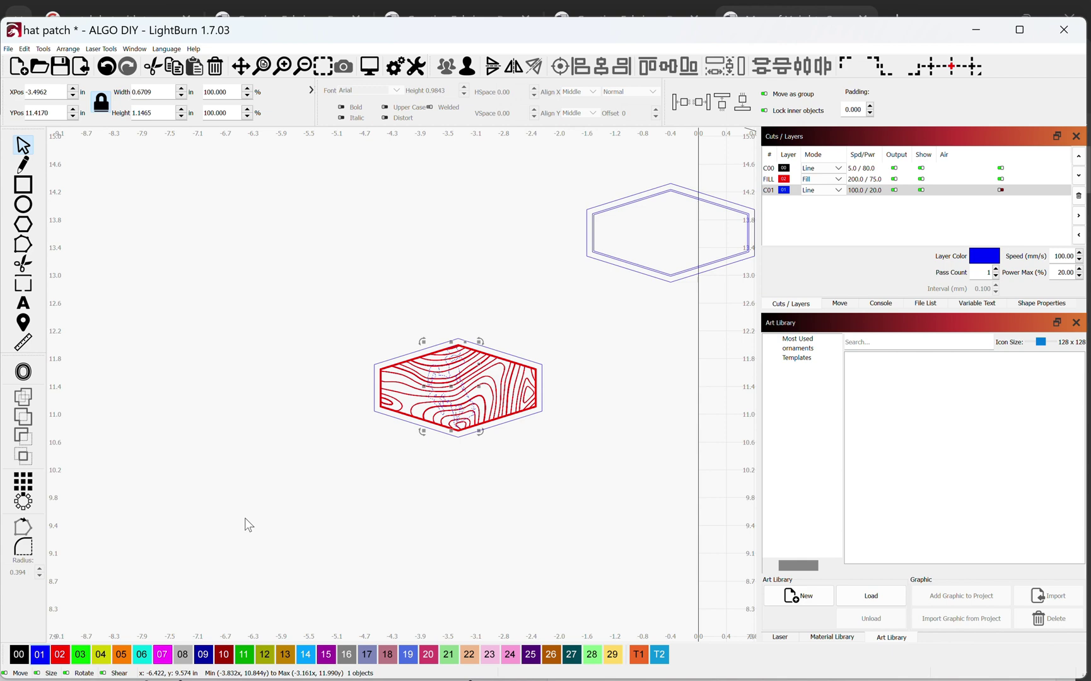
# Step: Switch the red hexagon contours to the black line layer
pyautogui.scroll(3, 423, 353)
pyautogui.click(387, 403)
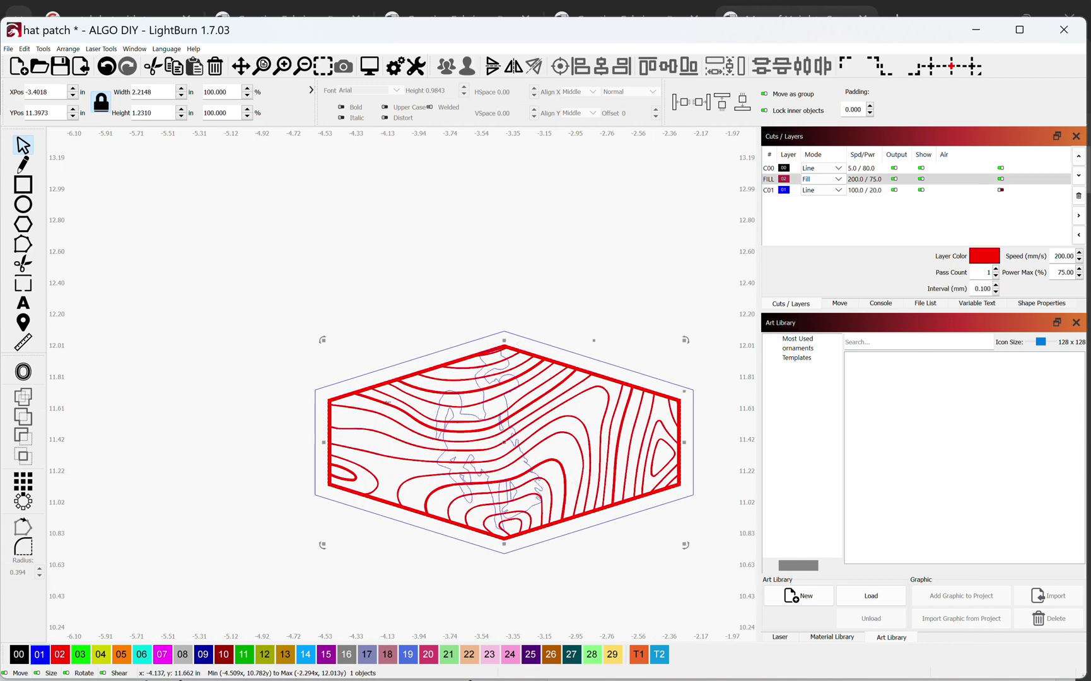
pyautogui.click(20, 657)
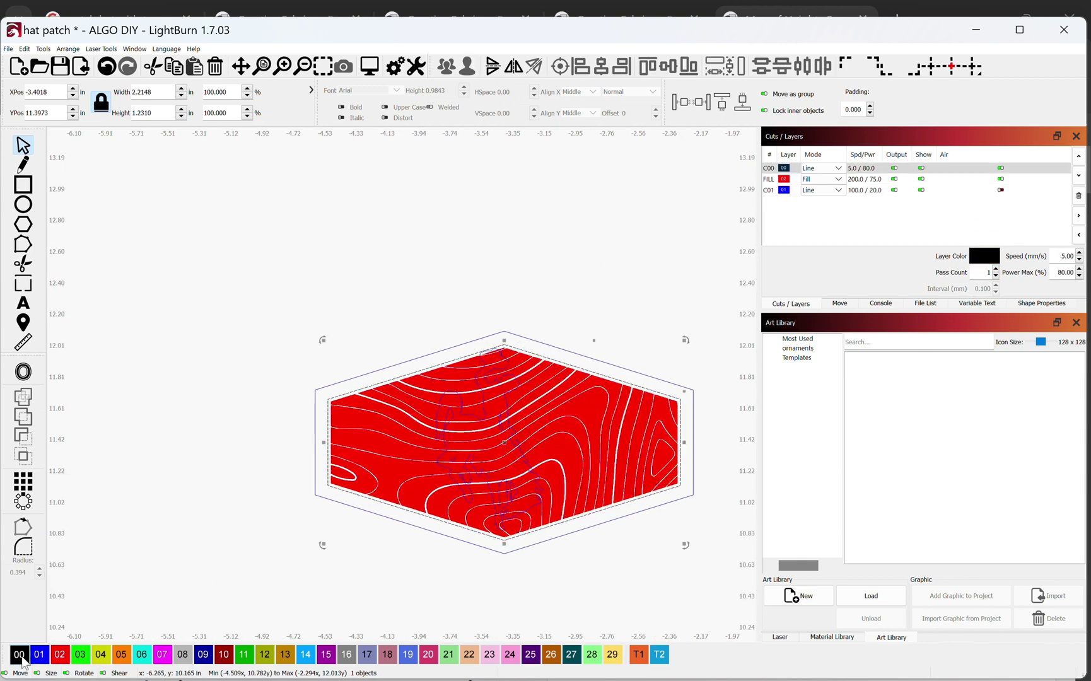
# Step: Assign the clipped contours to black layer 00 and frame the hexagon
pyautogui.click(383, 437)
pyautogui.click(19, 655)
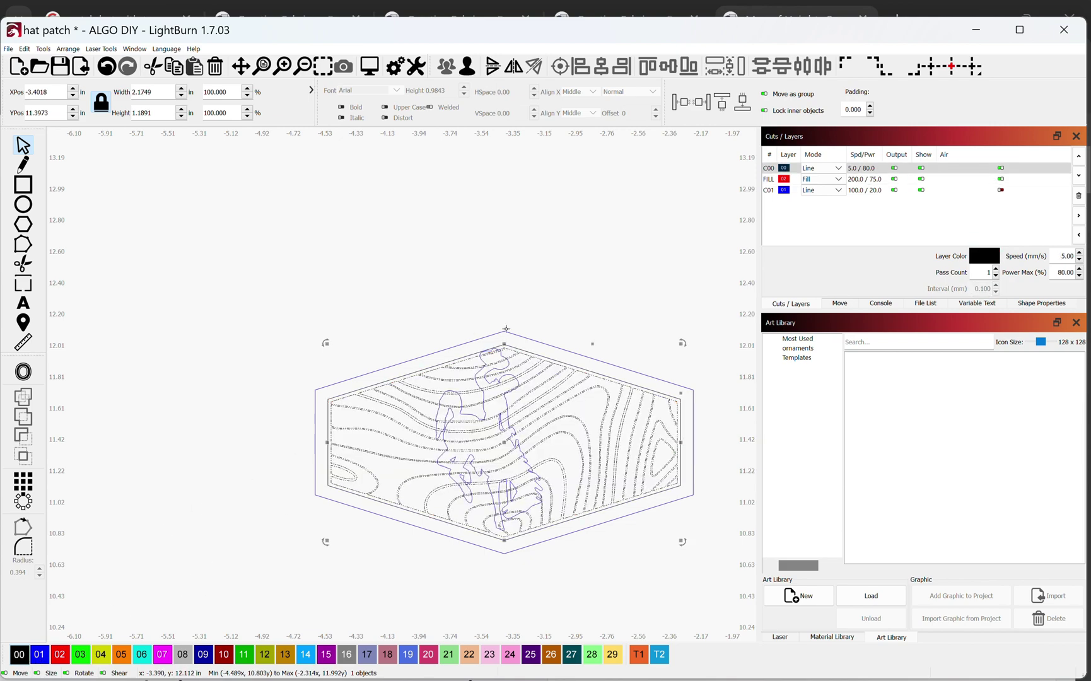
pyautogui.scroll(5, 505, 329)
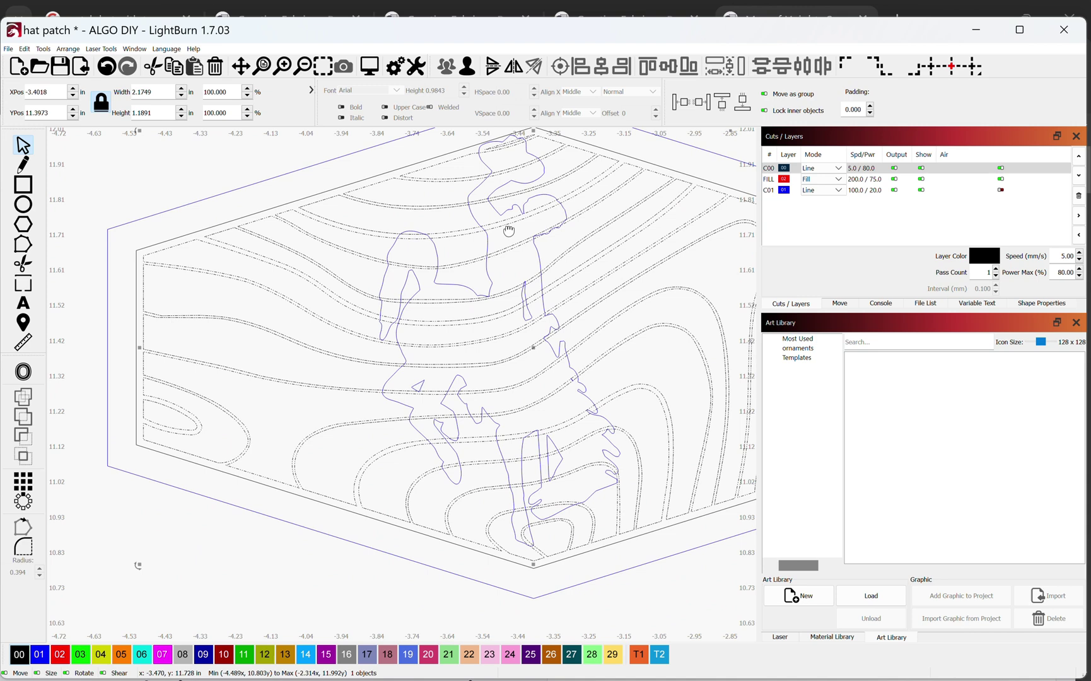
pyautogui.moveTo(509, 231); pyautogui.dragTo(517, 265)
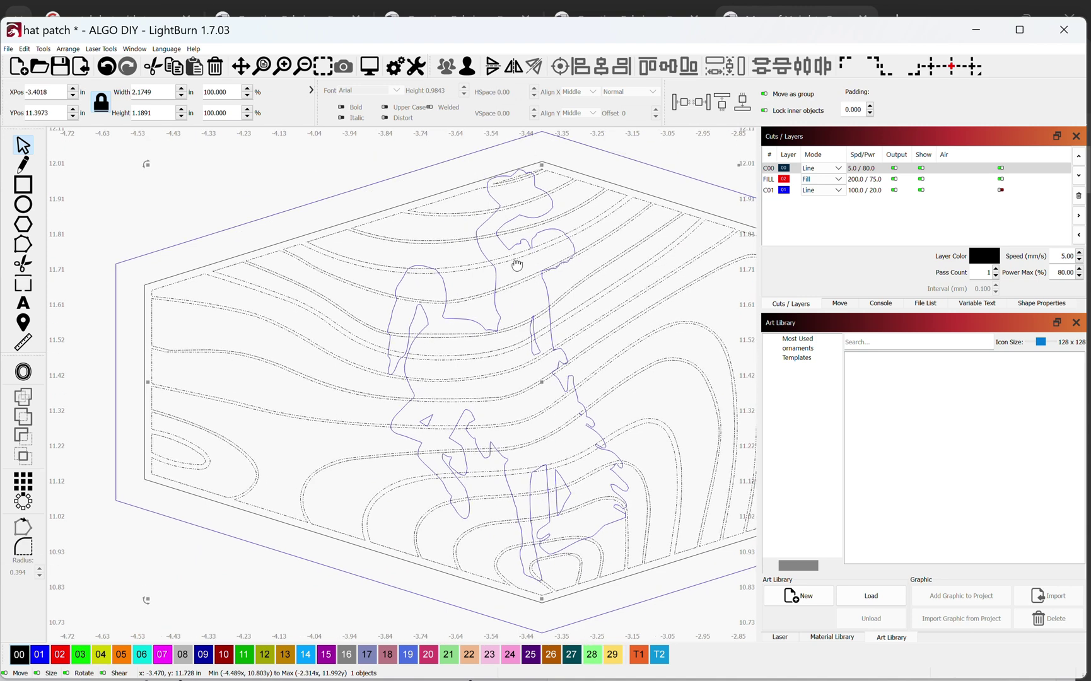
# Step: Select the blue bucking-horse silhouette on its own
pyautogui.click(542, 189)
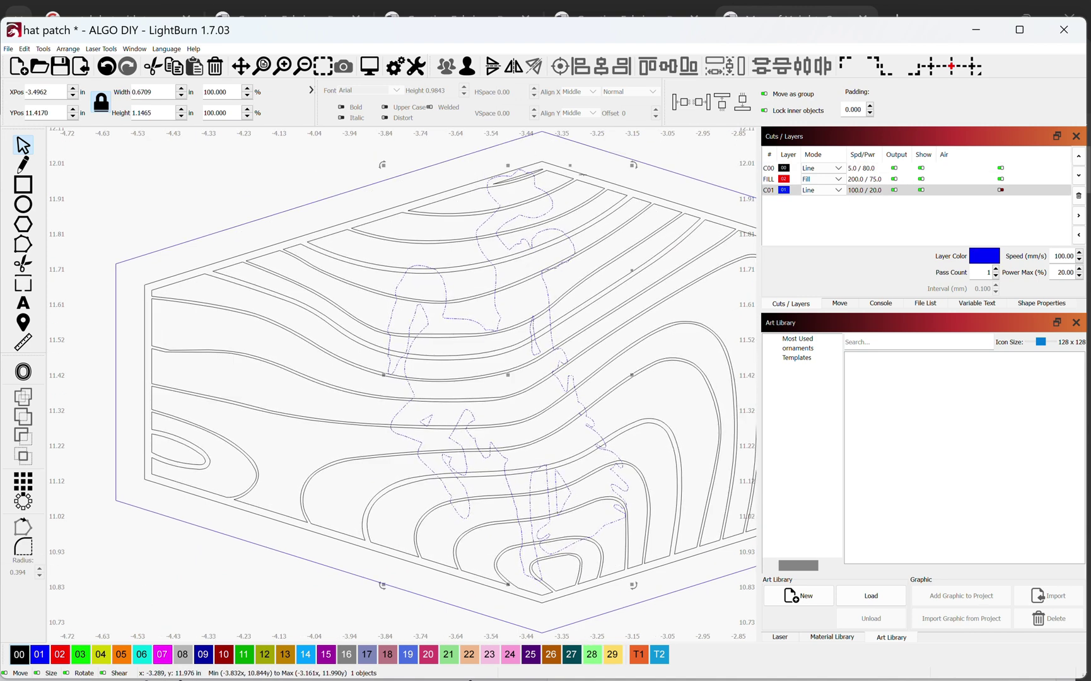
pyautogui.keyDown('shift'); pyautogui.click(582, 175); pyautogui.keyUp('shift')
pyautogui.click(561, 66)
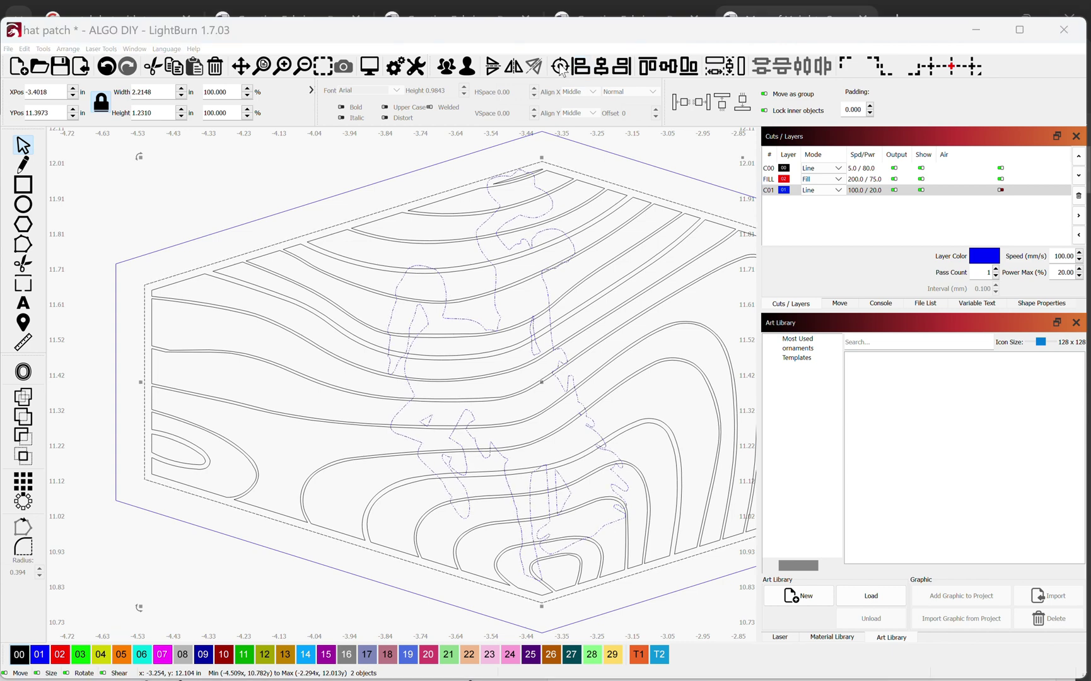
pyautogui.click(642, 159)
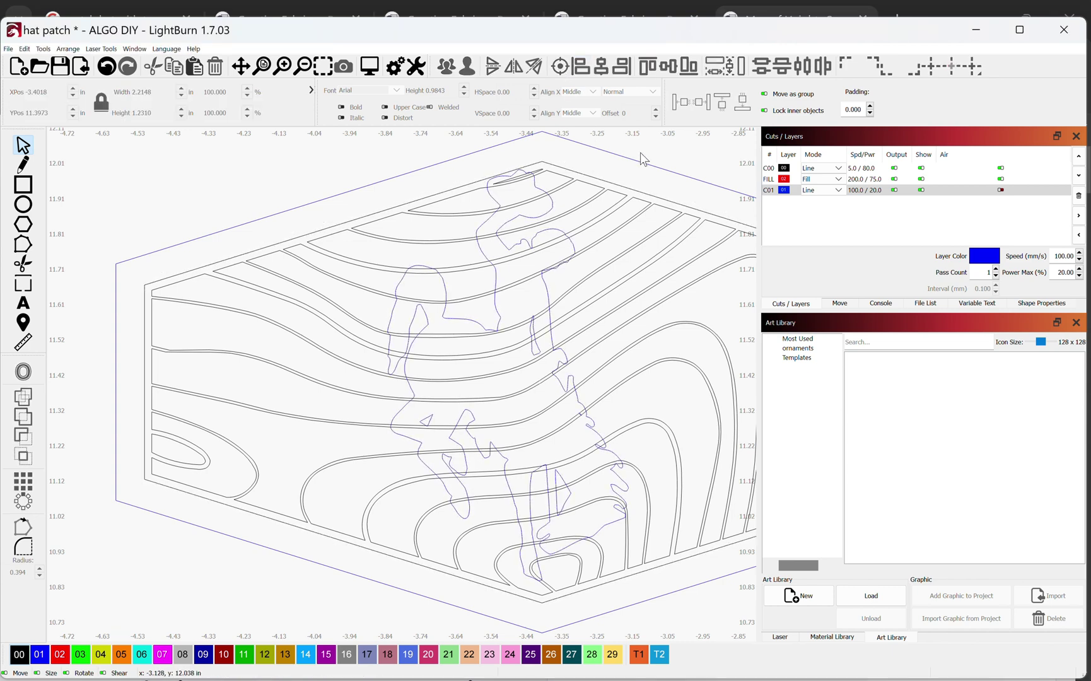
pyautogui.click(592, 427)
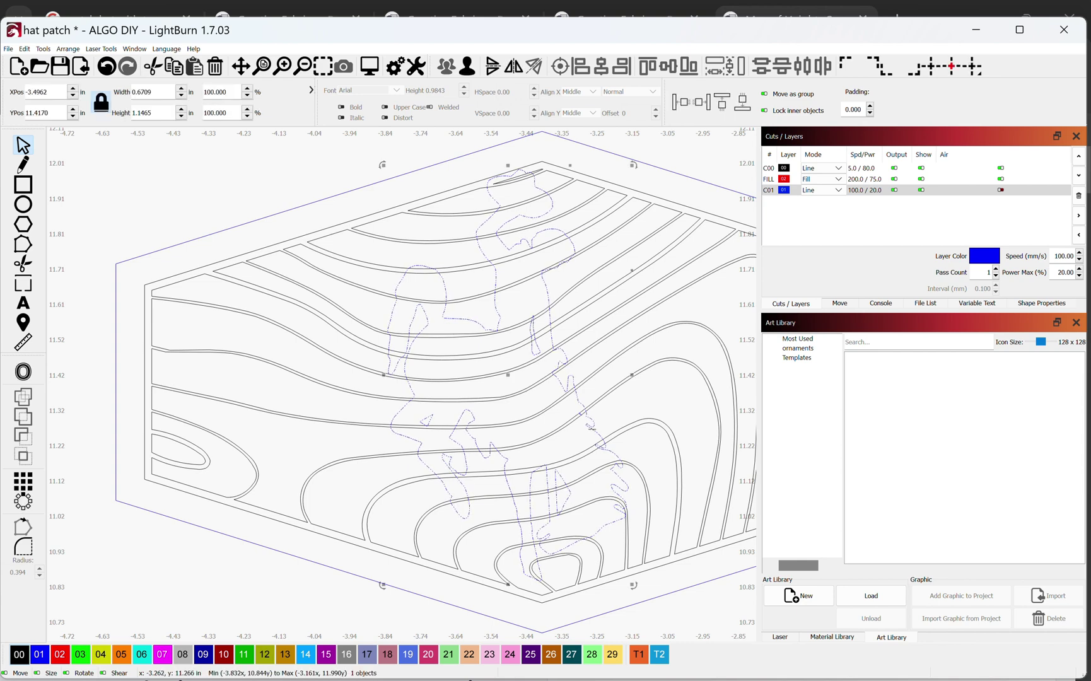
# Step: Offset the bucking-horse silhouette outward by 0.0200 with round corners
pyautogui.click(24, 372)
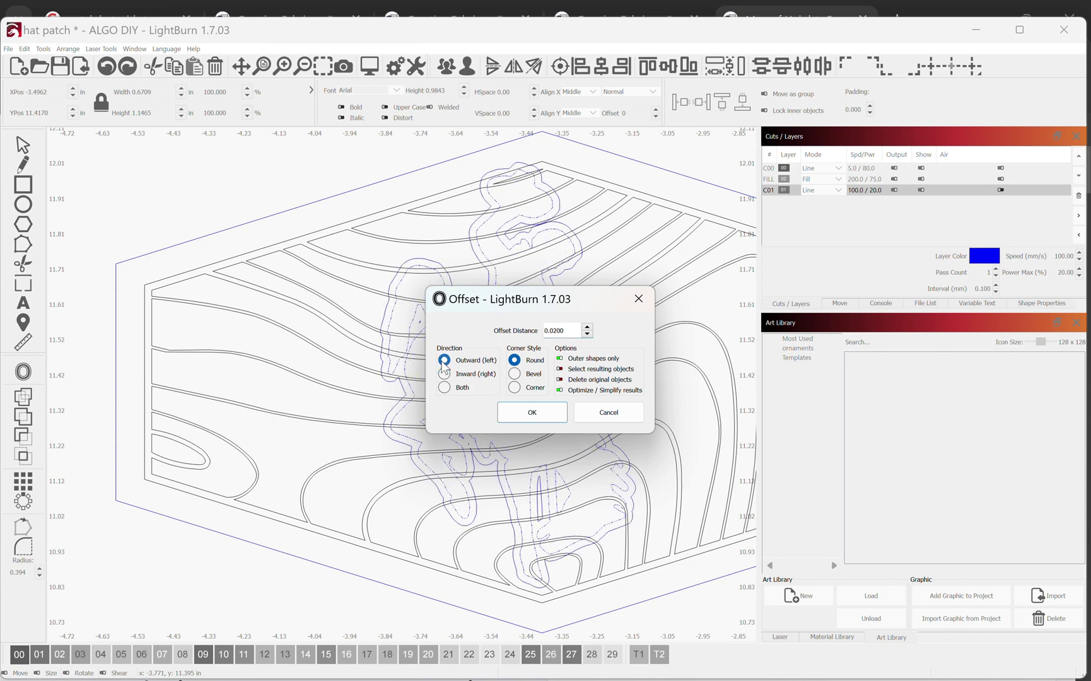
pyautogui.moveTo(559, 305); pyautogui.dragTo(282, 435)
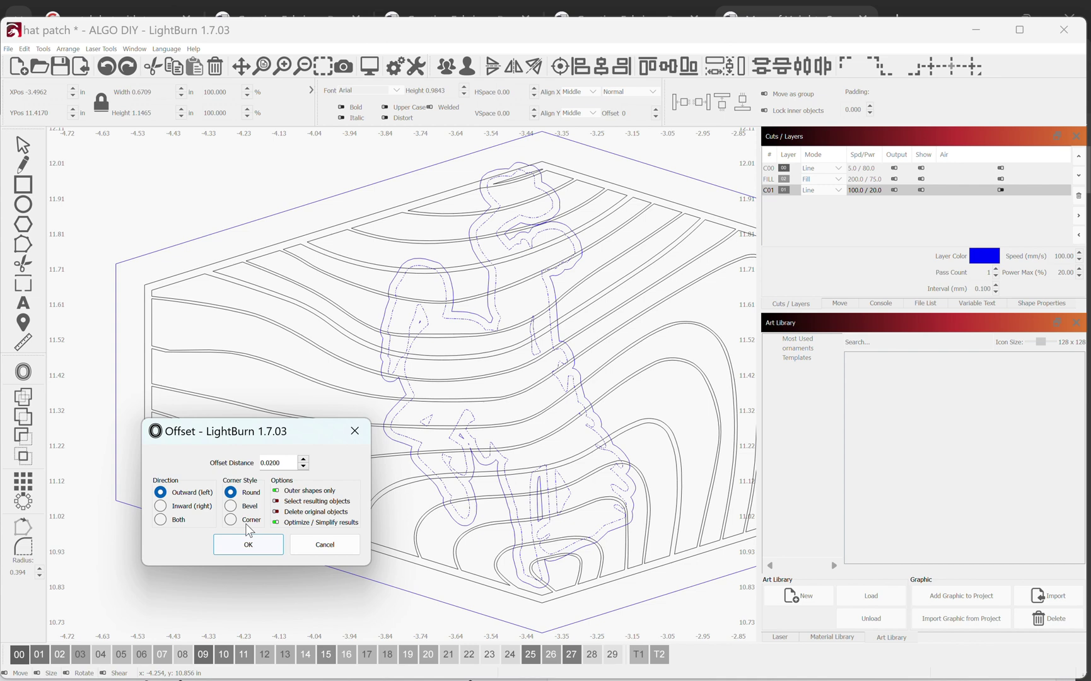
pyautogui.click(249, 546)
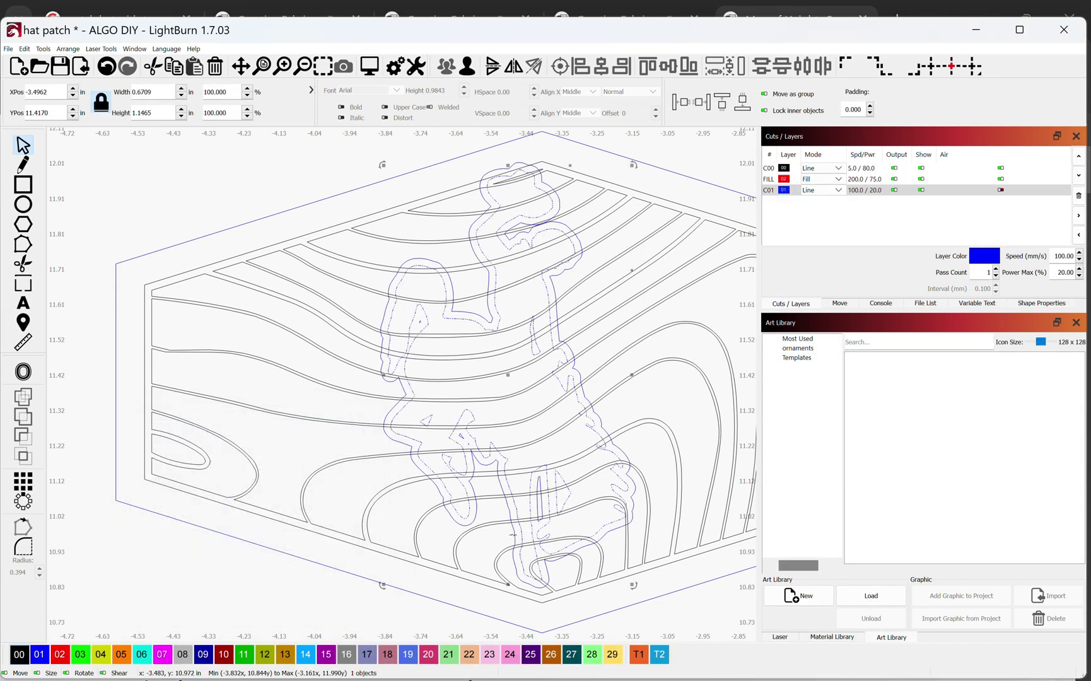
# Step: Break the figure's offset outline apart into separate pieces (Ctrl+U)
pyautogui.press('Escape')
pyautogui.click(514, 532)
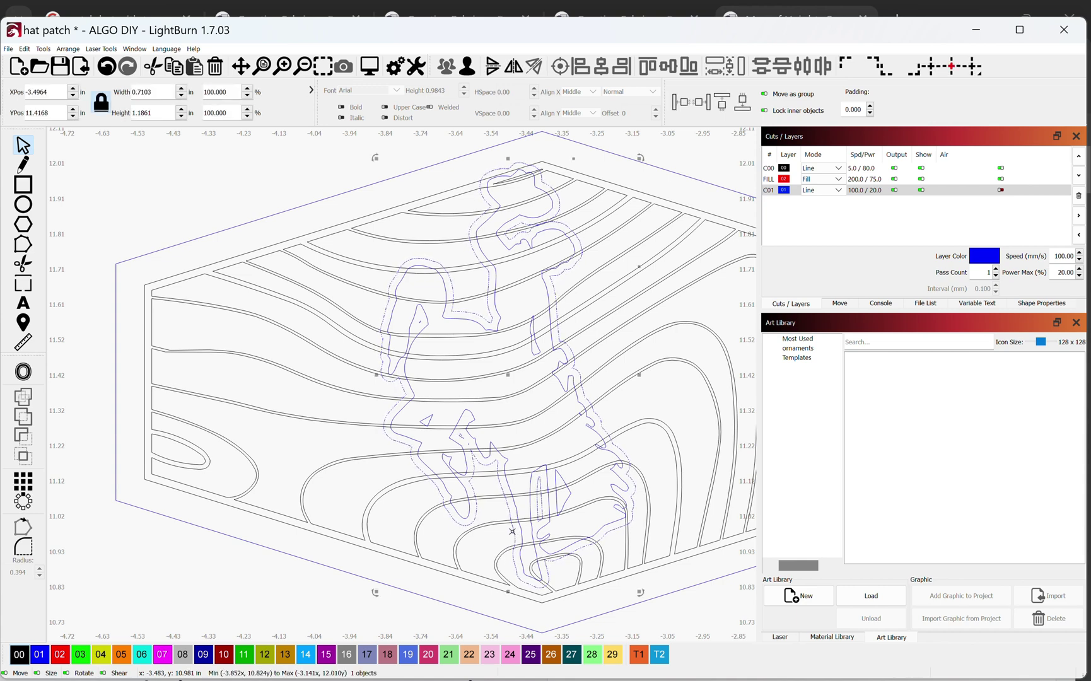
pyautogui.hotkey('ctrl', 'u')
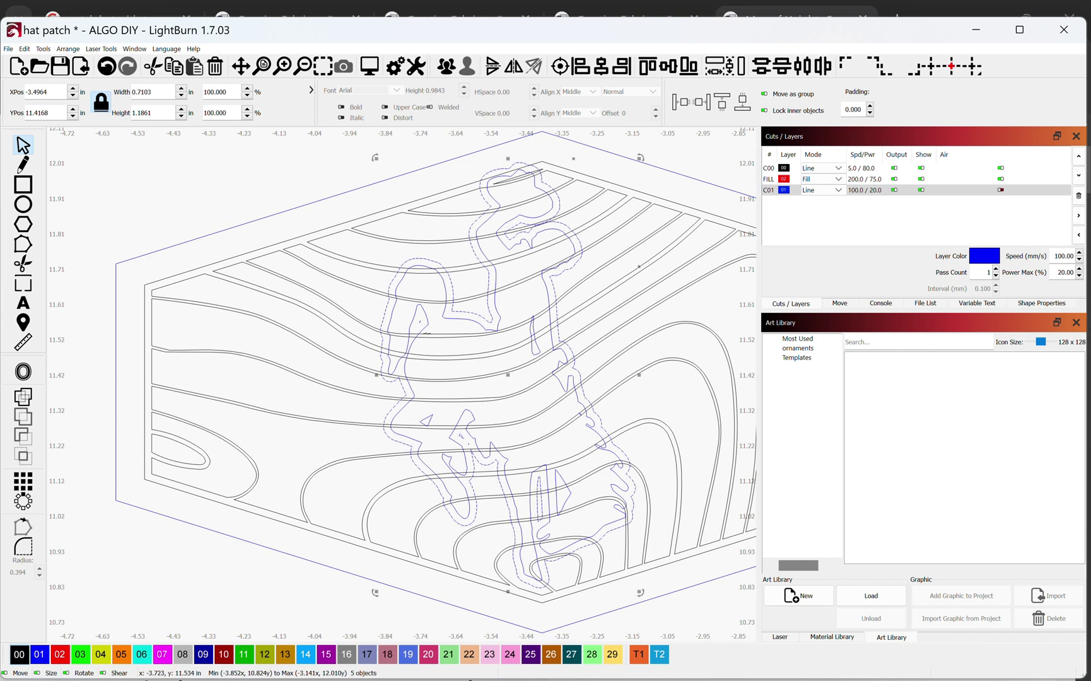
pyautogui.scroll(8, 413, 318)
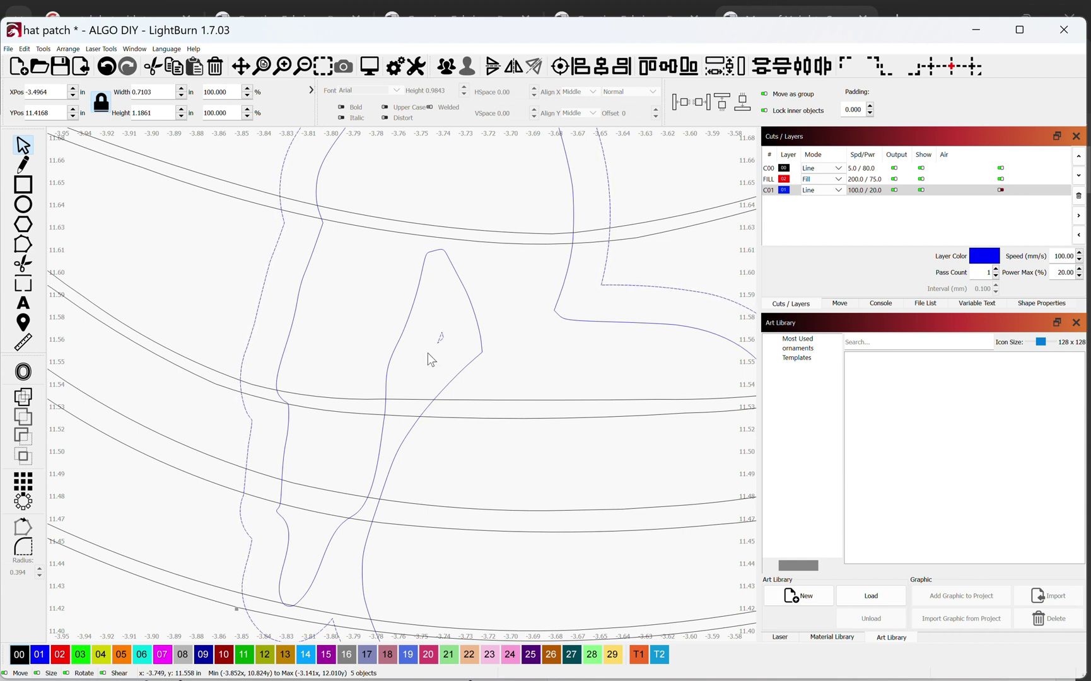
# Step: Delete a tiny stray fragment and select the remaining small pieces inside the figure
pyautogui.click(438, 343)
pyautogui.click(440, 341)
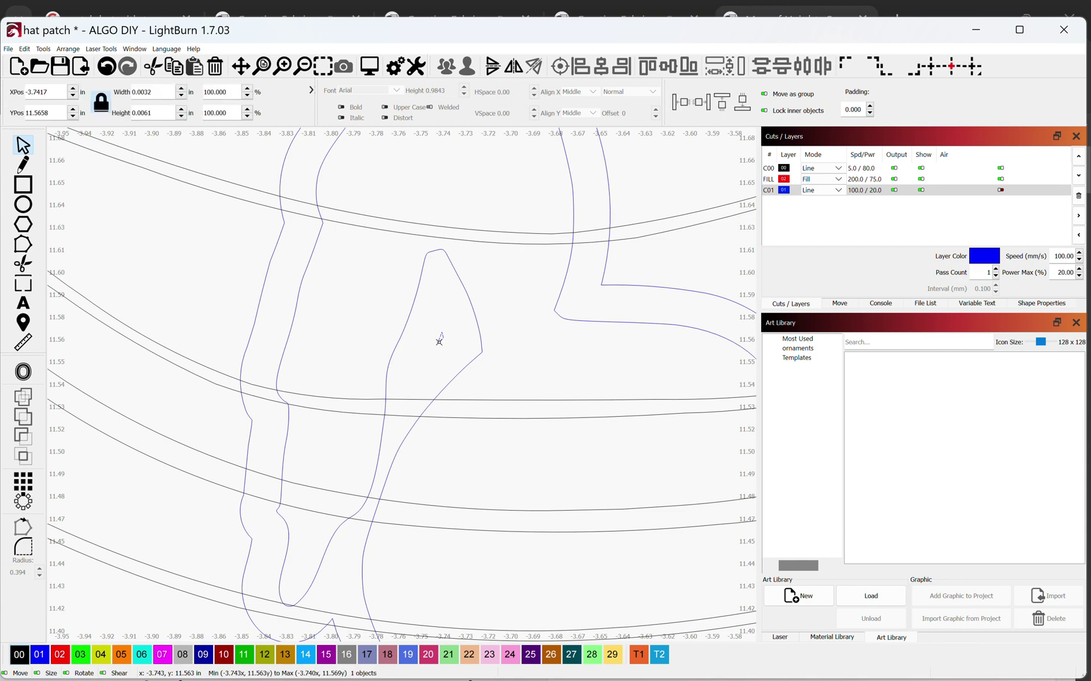
pyautogui.click(440, 341)
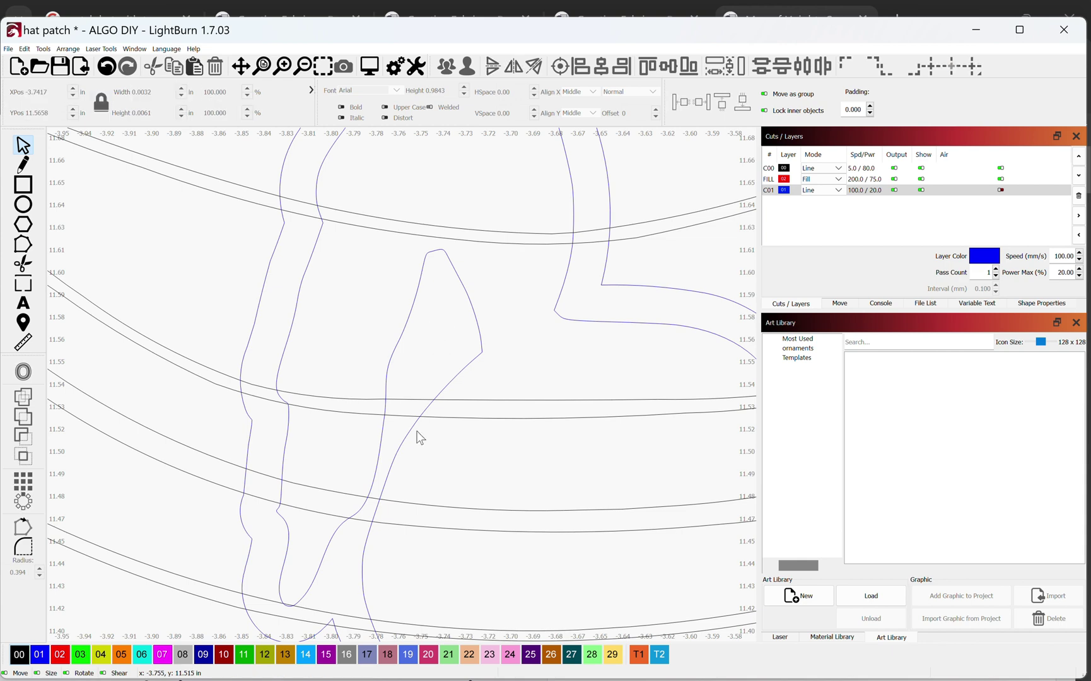
pyautogui.scroll(-5, 501, 447)
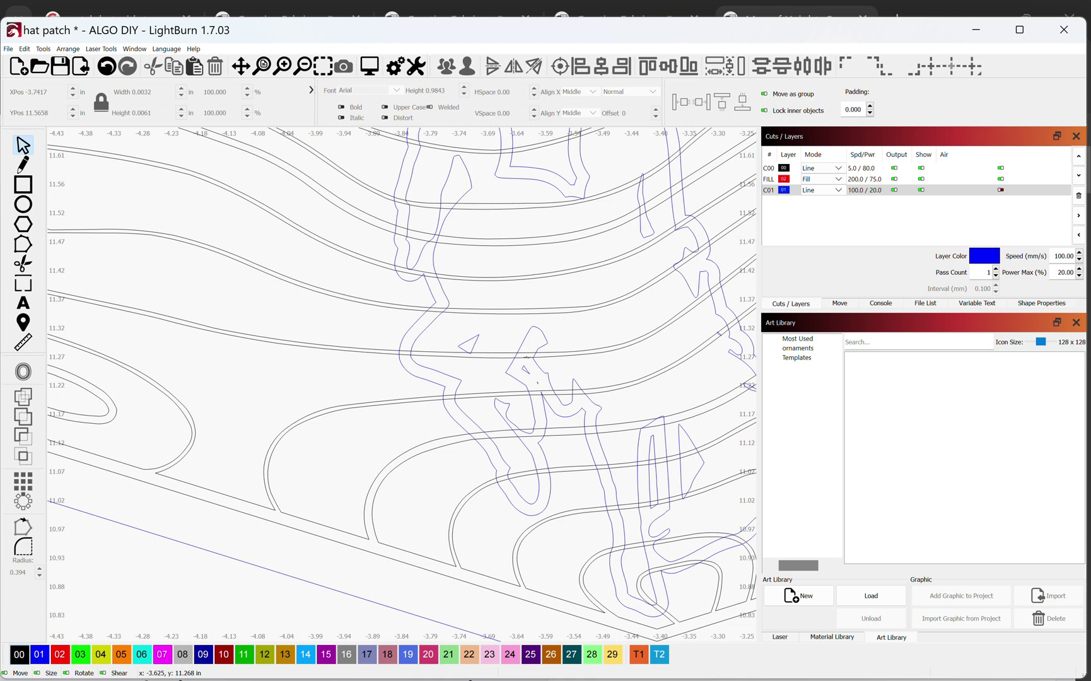
pyautogui.scroll(6, 541, 383)
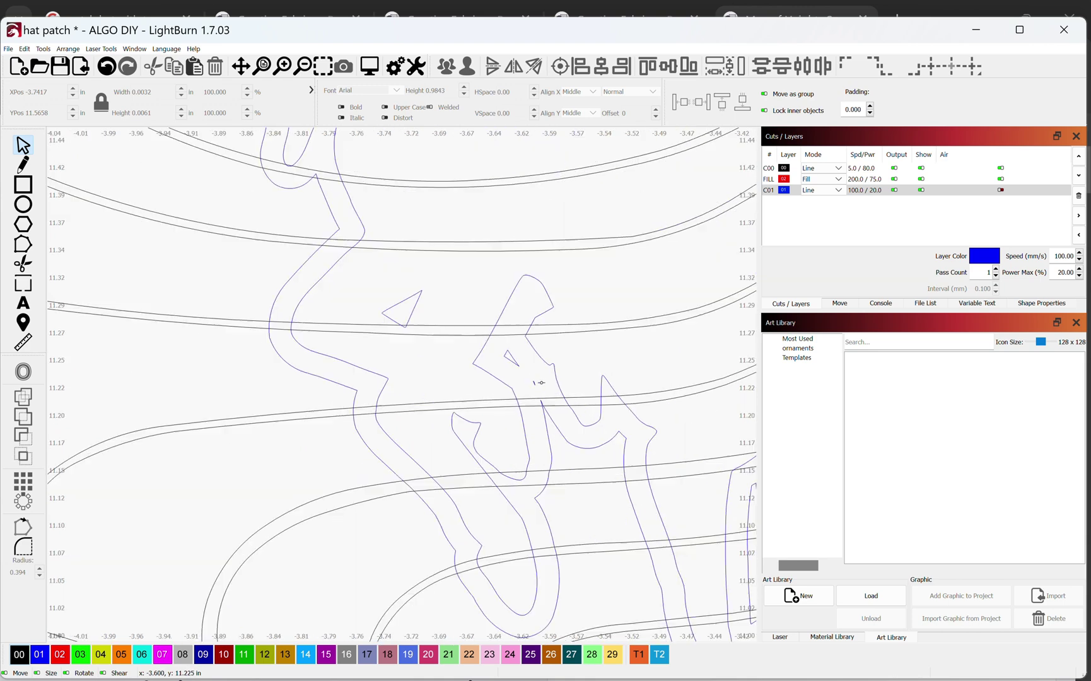
pyautogui.click(525, 385)
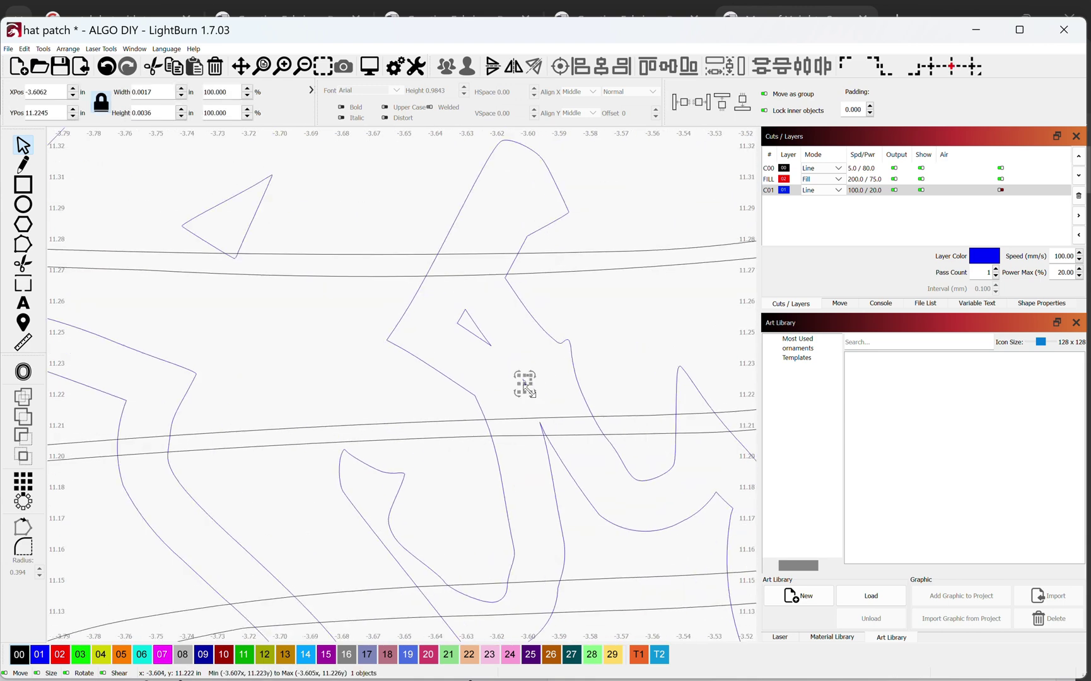
pyautogui.press('Delete')
pyautogui.click(483, 337)
pyautogui.scroll(-5, 483, 340)
pyautogui.moveTo(342, 304); pyautogui.dragTo(334, 303)
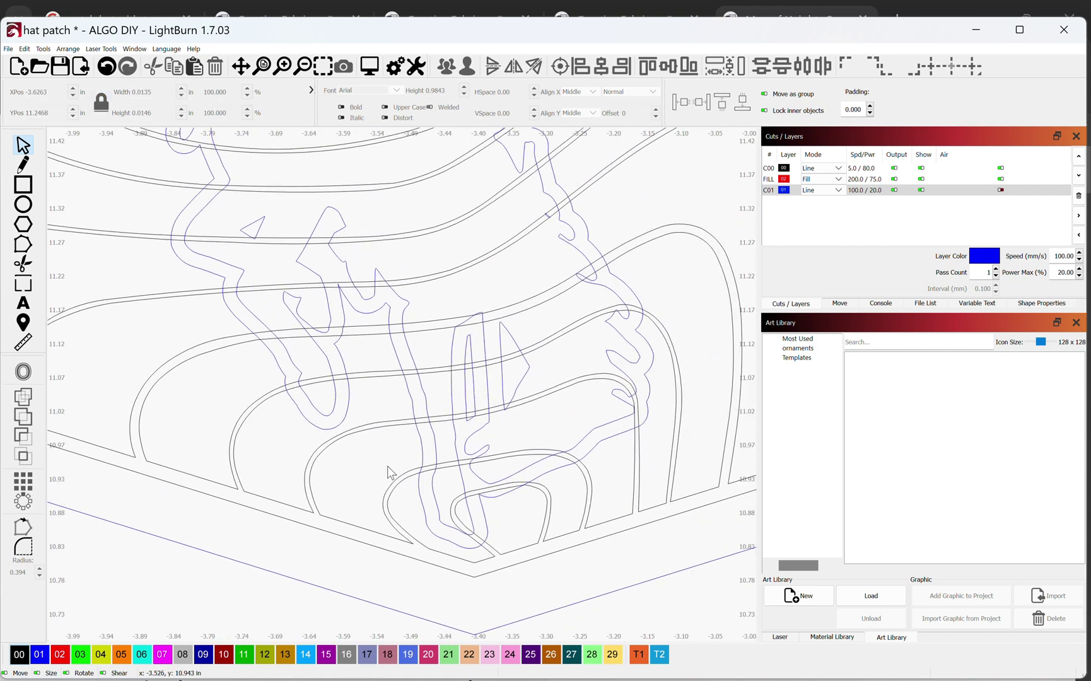
pyautogui.click(475, 390)
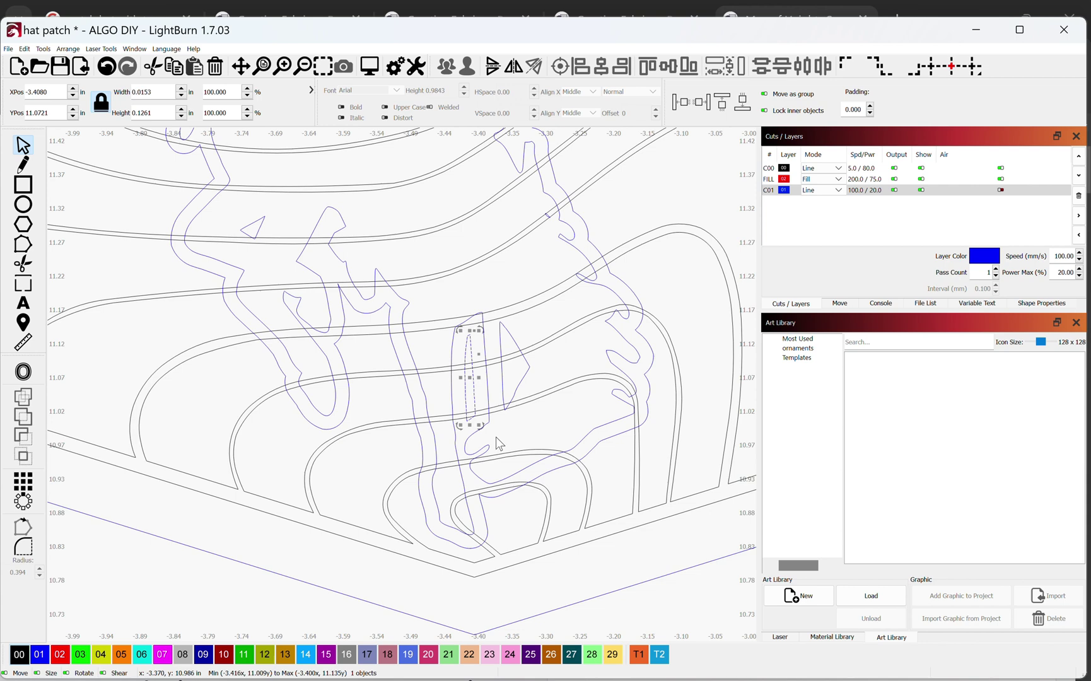
# Step: Group the figure's two outlines and select them together with the topographic lines
pyautogui.keyDown('shift'); pyautogui.click(485, 496); pyautogui.keyUp('shift')
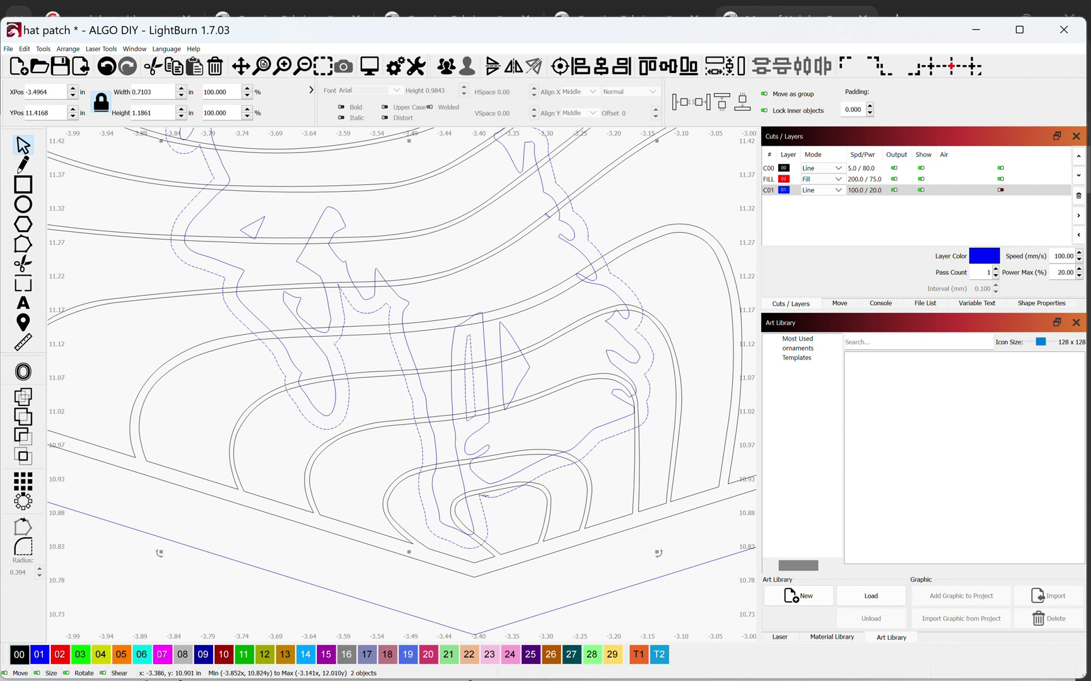
pyautogui.hotkey('ctrl', 'g')
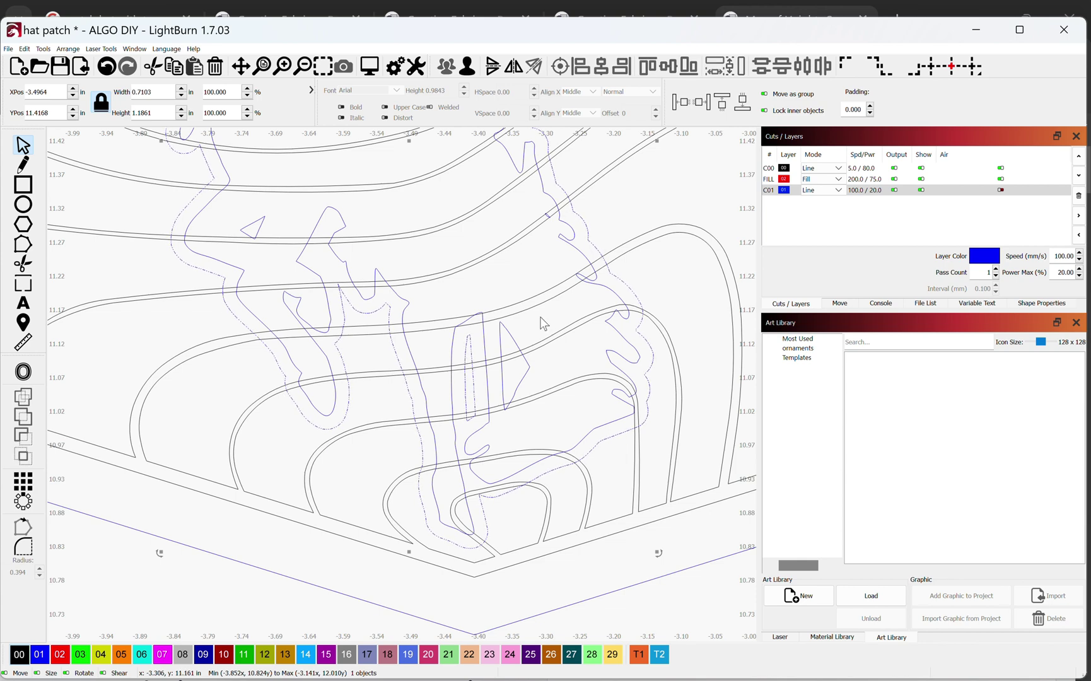
pyautogui.keyDown('shift'); pyautogui.click(387, 370); pyautogui.keyUp('shift')
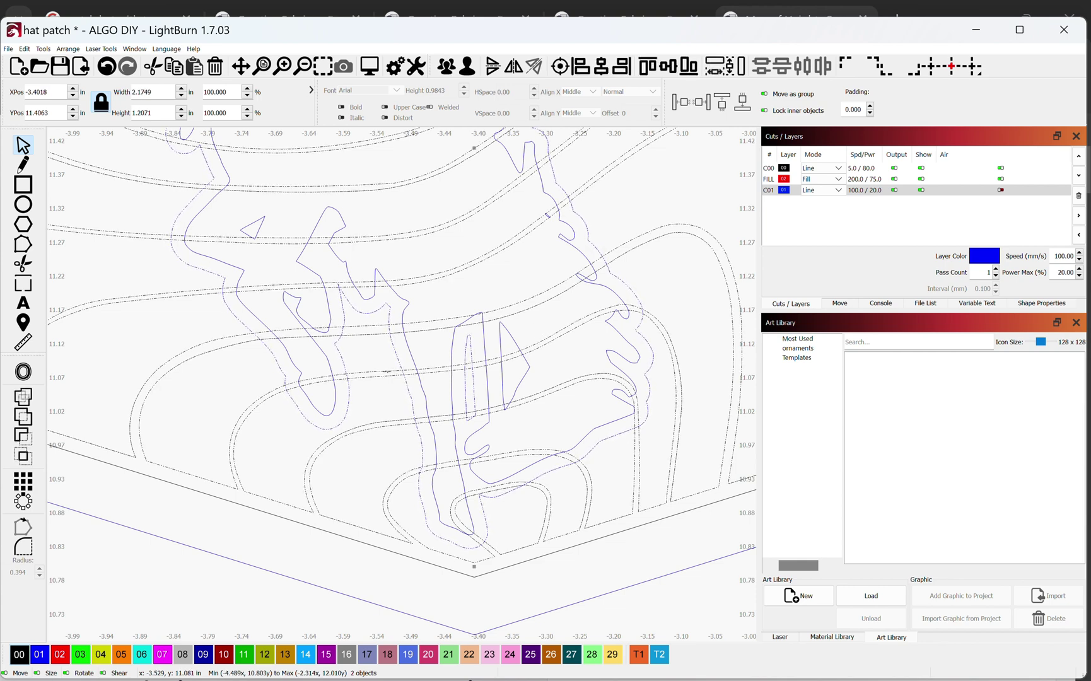
# Step: Try Intersect and undo it, then Boolean Subtract the figure outline from the topo lines
pyautogui.click(25, 458)
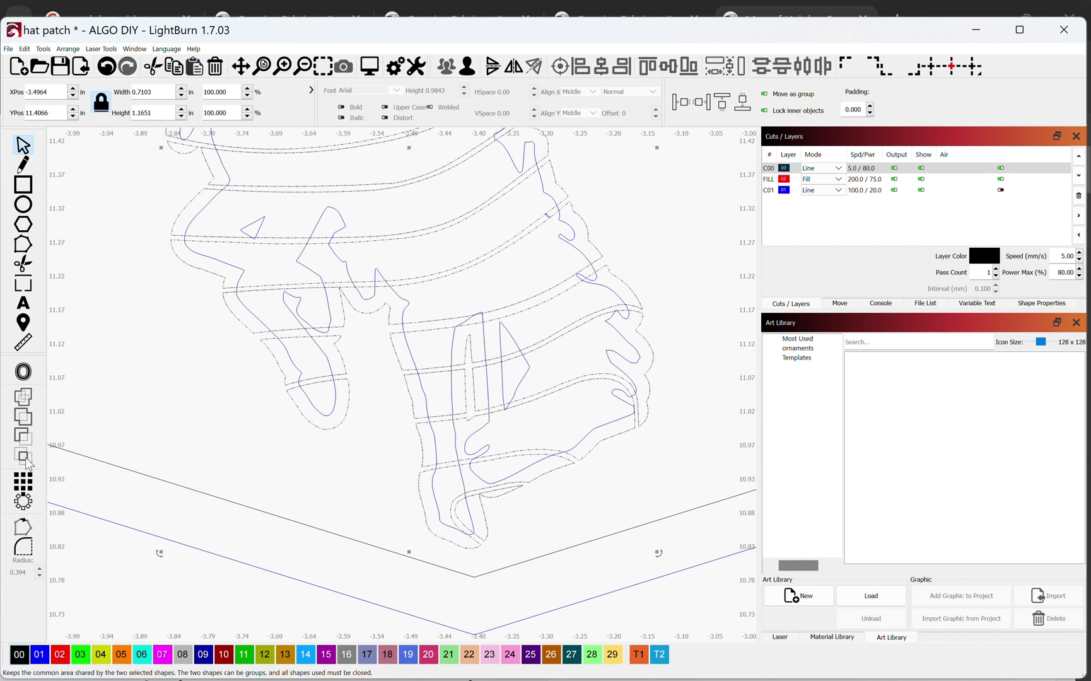
pyautogui.hotkey('ctrl', 'z')
pyautogui.click(24, 437)
pyautogui.hotkey('ctrl', 'z')
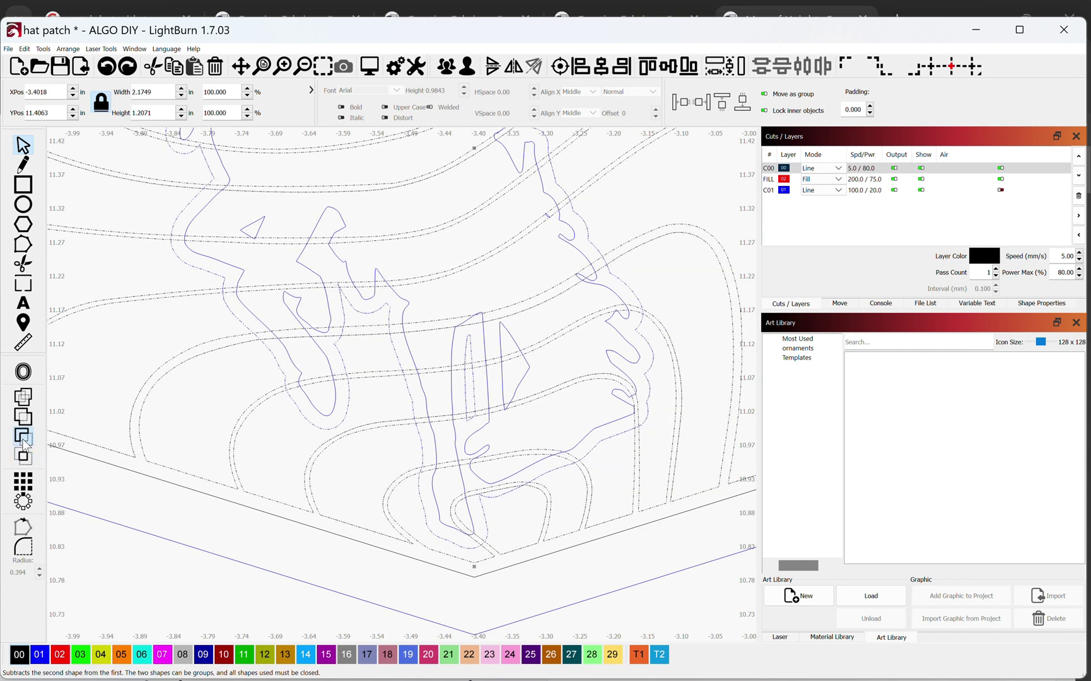
pyautogui.click(23, 437)
pyautogui.scroll(-5, 334, 388)
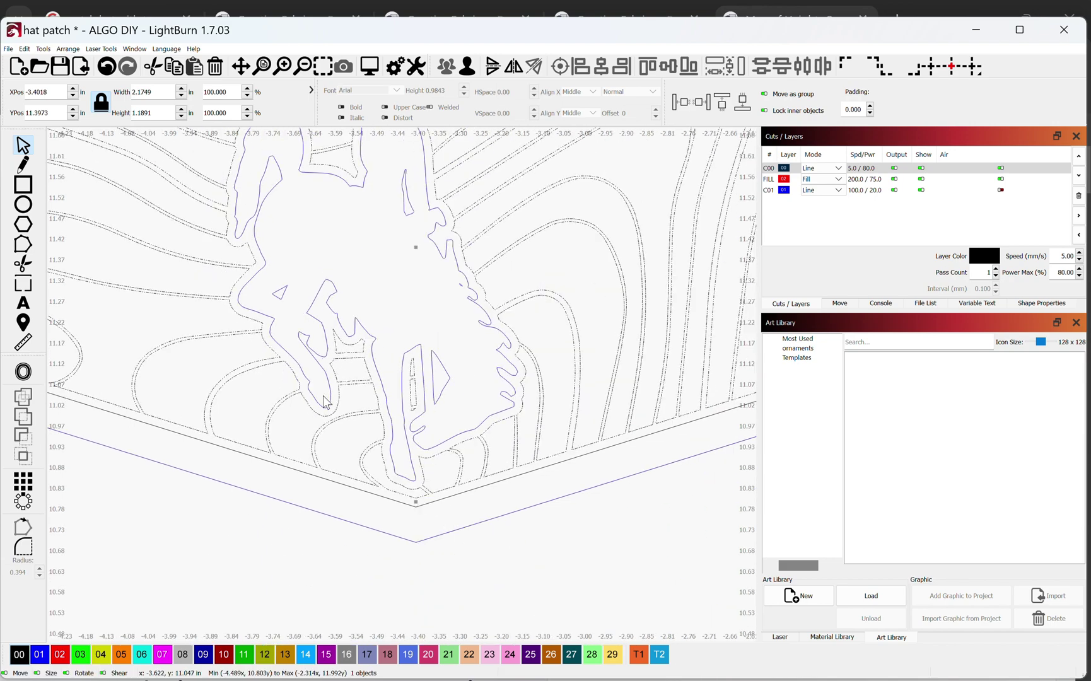
pyautogui.scroll(-3, 335, 388)
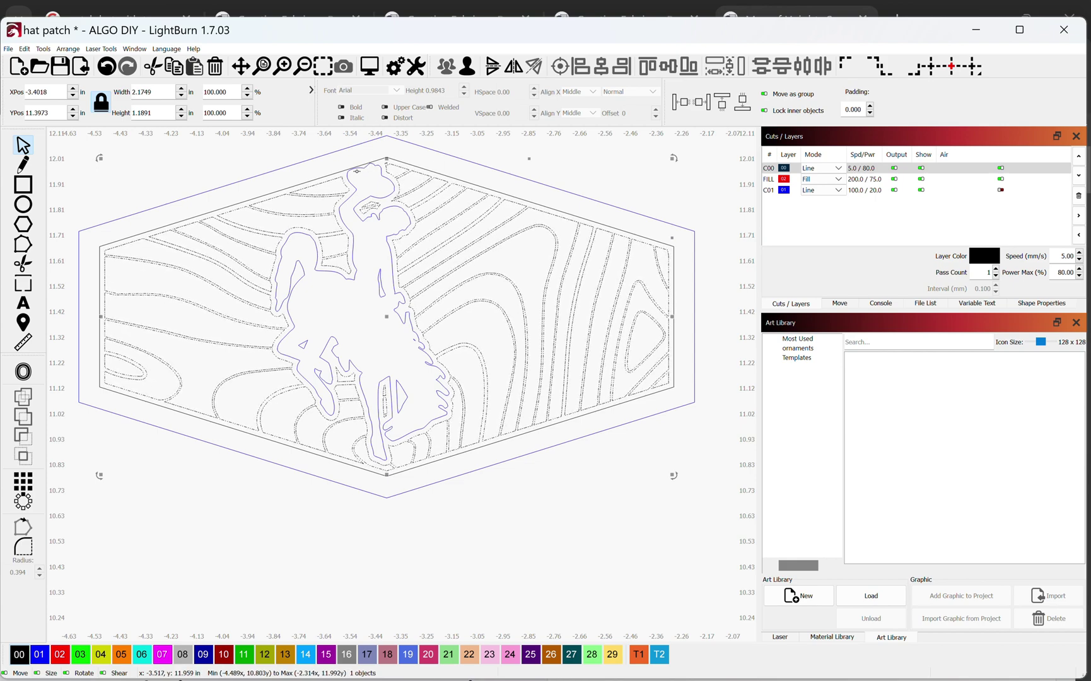
# Step: Undo the cut-out and slightly resize the cowboy figure together with its offset outline
pyautogui.hotkey('ctrl', 'z')
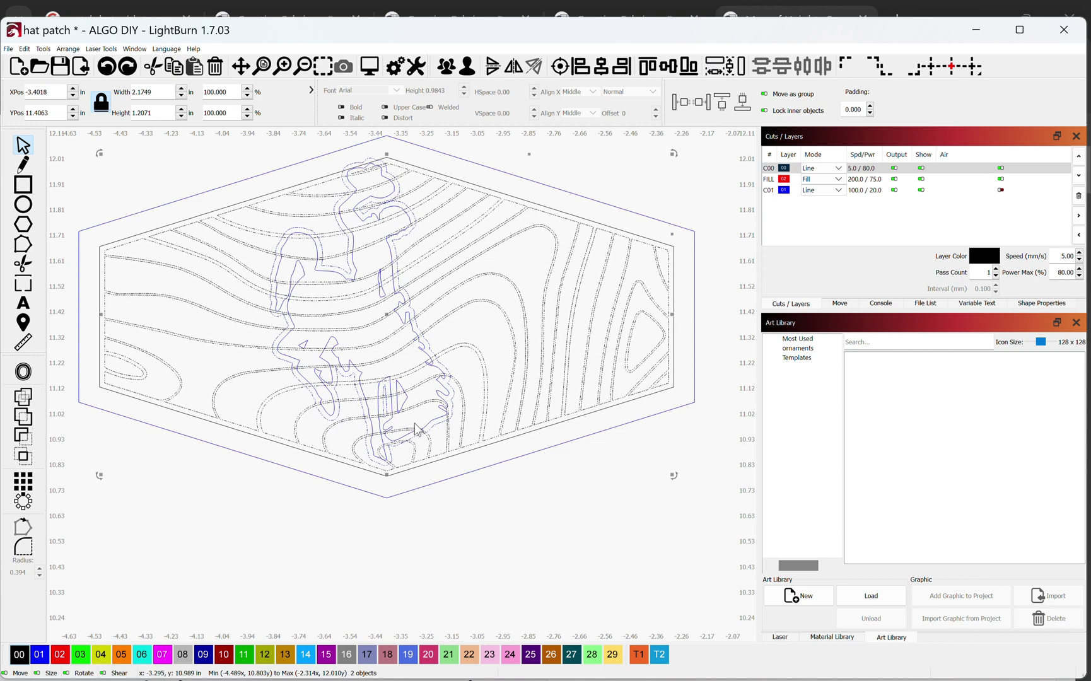
pyautogui.click(403, 401)
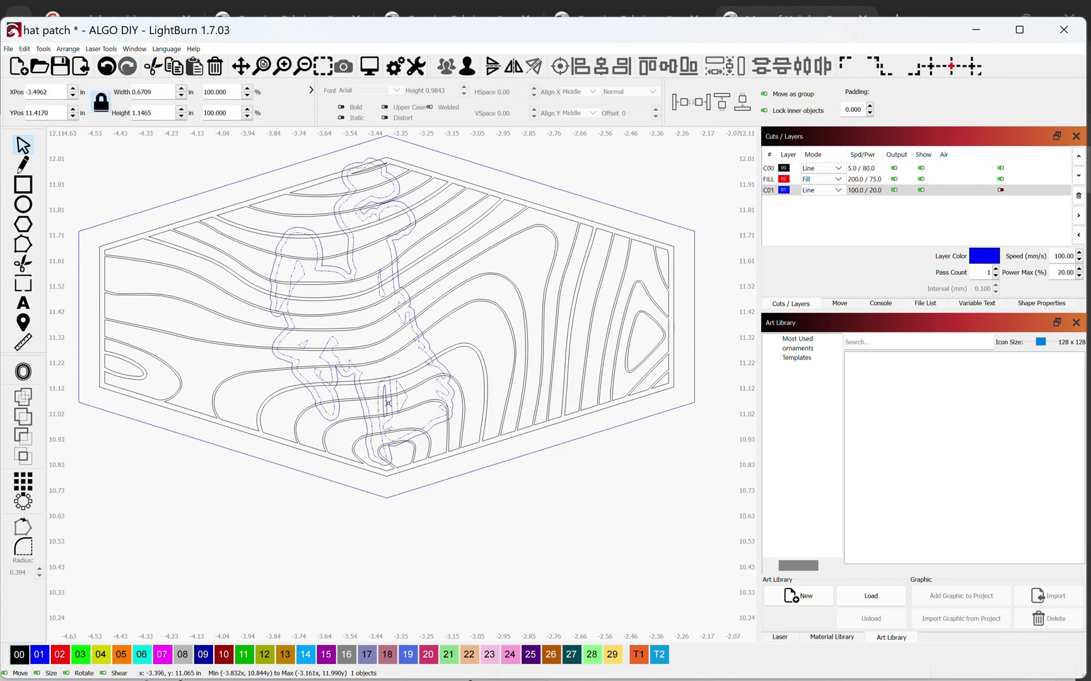
pyautogui.keyDown('shift'); pyautogui.click(399, 424); pyautogui.keyUp('shift')
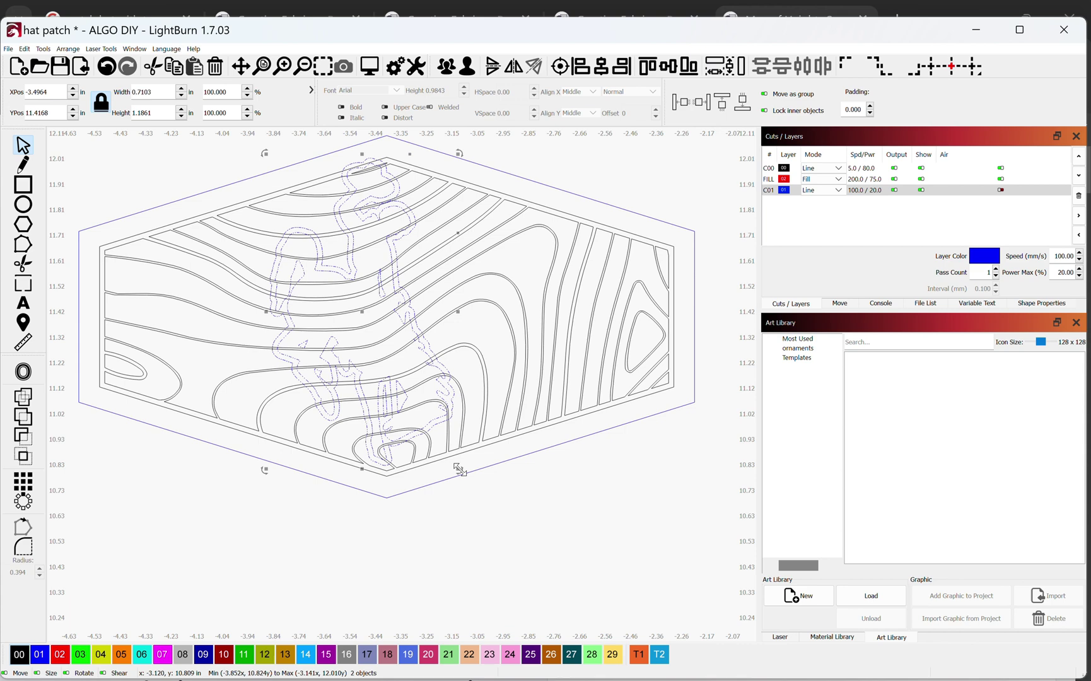
pyautogui.moveTo(459, 469); pyautogui.dragTo(464, 478)
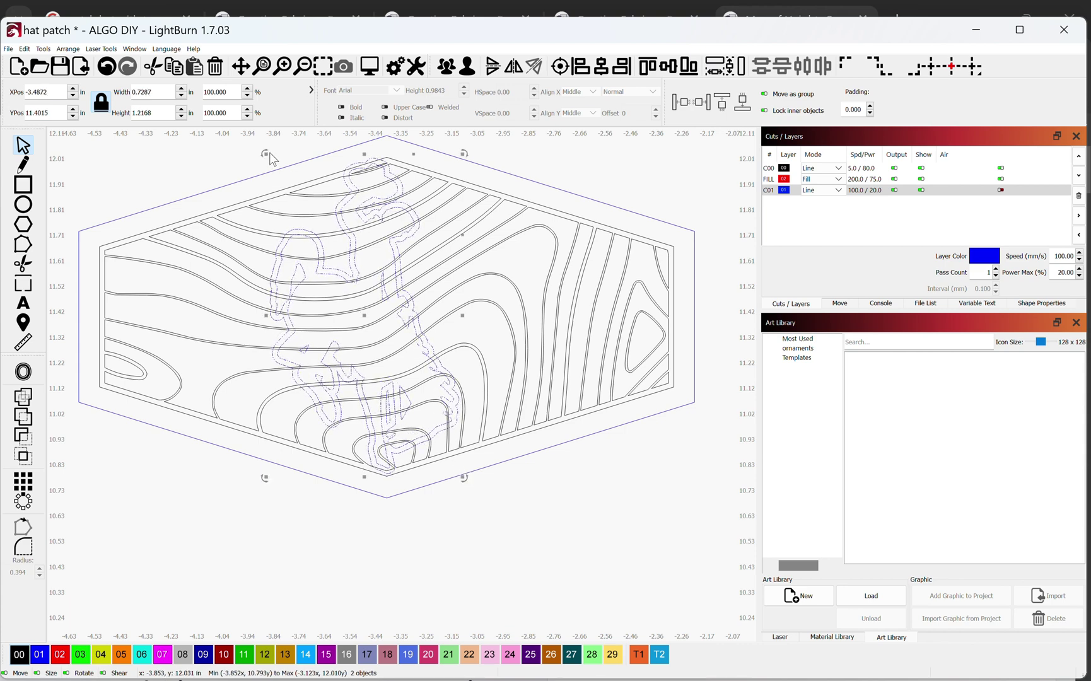
pyautogui.moveTo(267, 155); pyautogui.dragTo(270, 160)
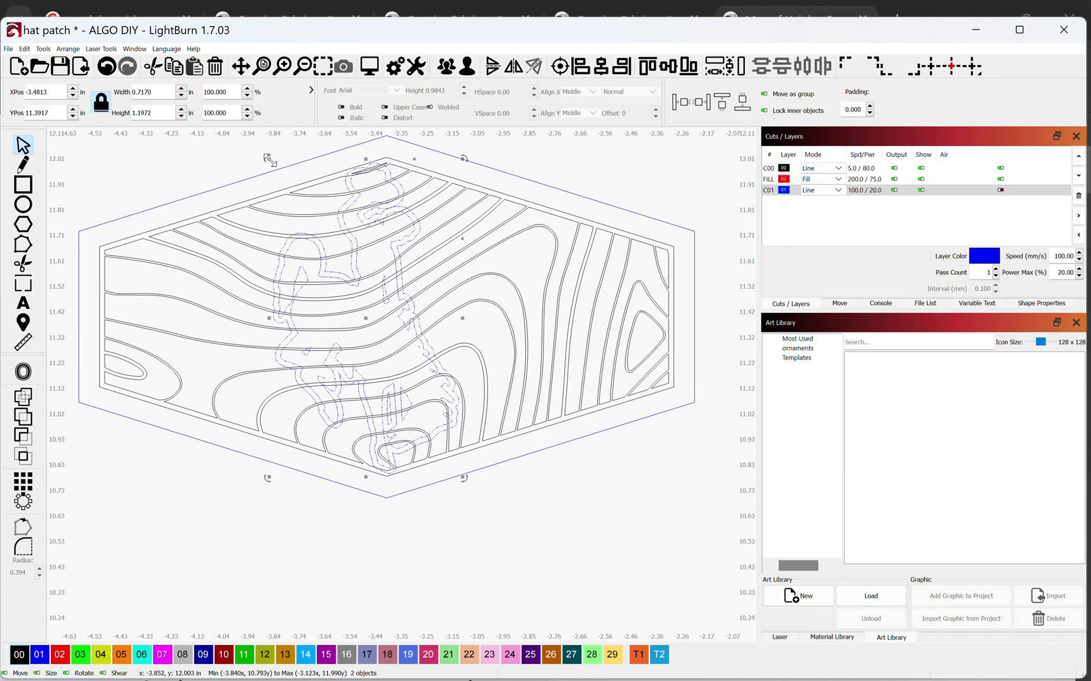
# Step: Subtract the resized figure outline from the topographic lines again
pyautogui.click(433, 352)
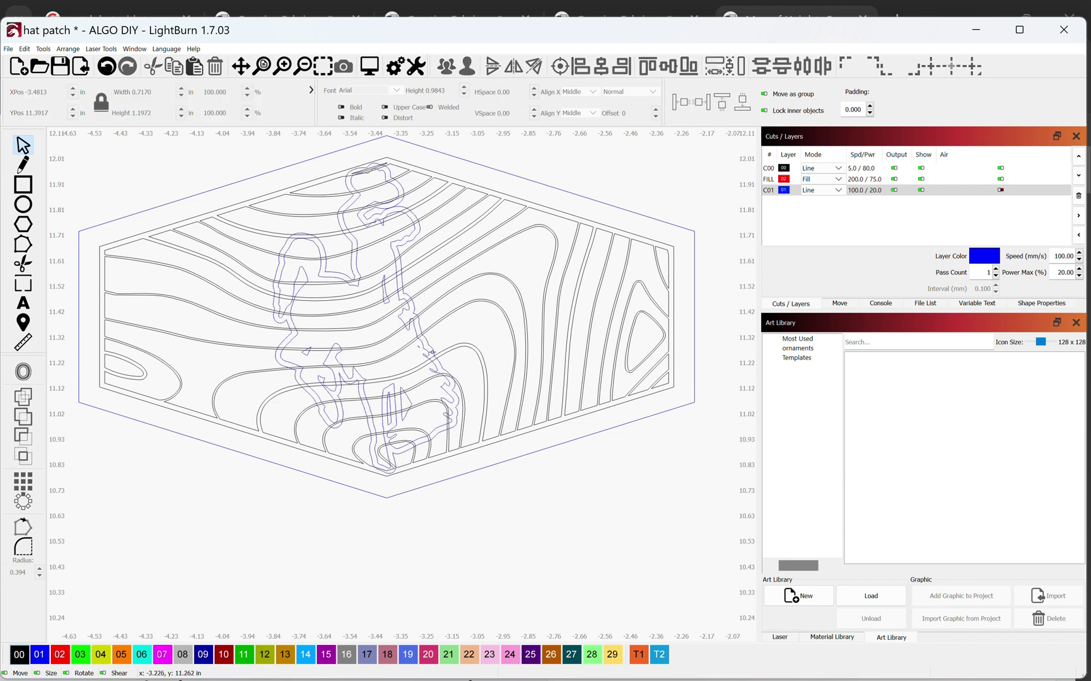
pyautogui.click(441, 353)
pyautogui.keyDown('shift'); pyautogui.click(442, 349); pyautogui.keyUp('shift')
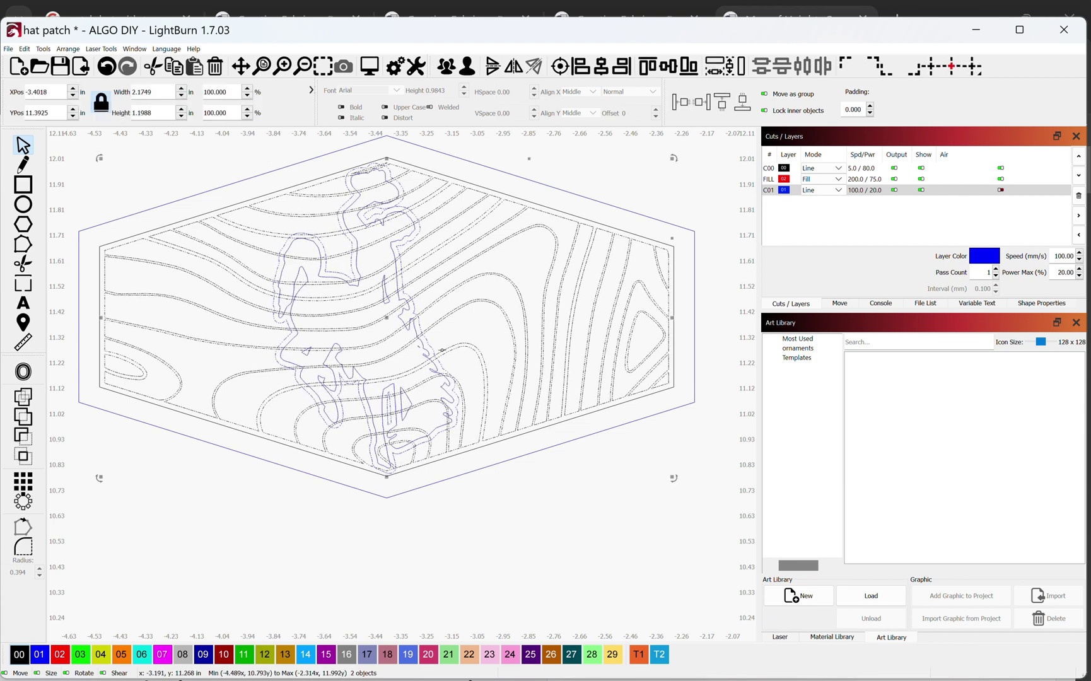
pyautogui.click(24, 439)
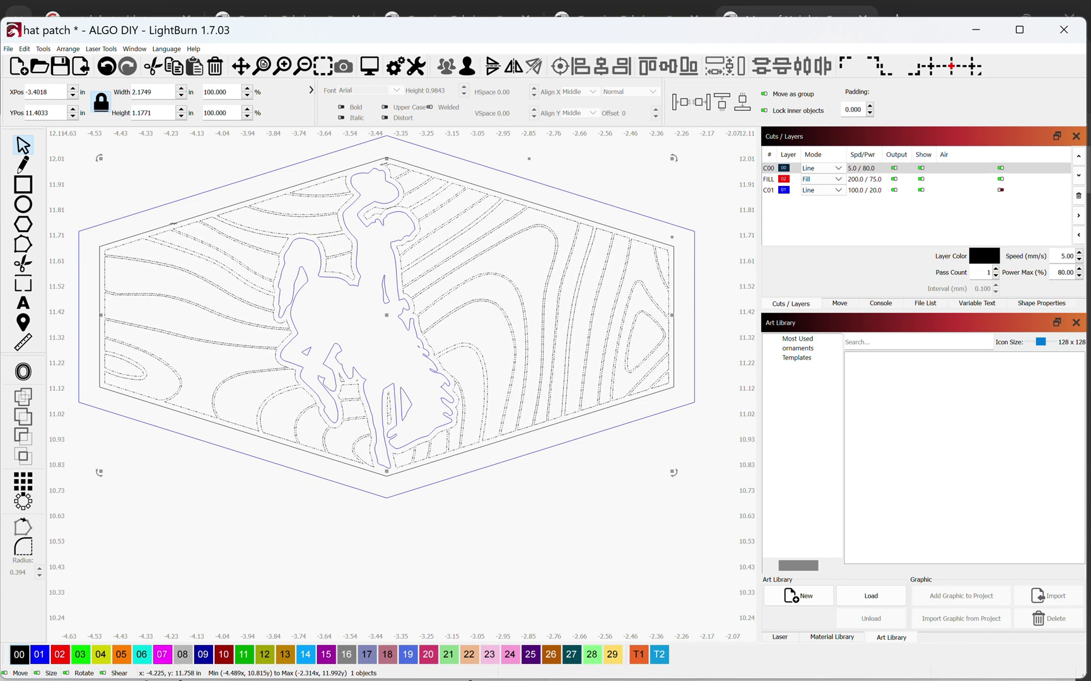
# Step: Put the inner rectangle and cowboy outline on the red 02 FILL layer
pyautogui.keyDown('shift'); pyautogui.click(100, 287); pyautogui.keyUp('shift')
pyautogui.keyDown('shift'); pyautogui.click(327, 285); pyautogui.keyUp('shift')
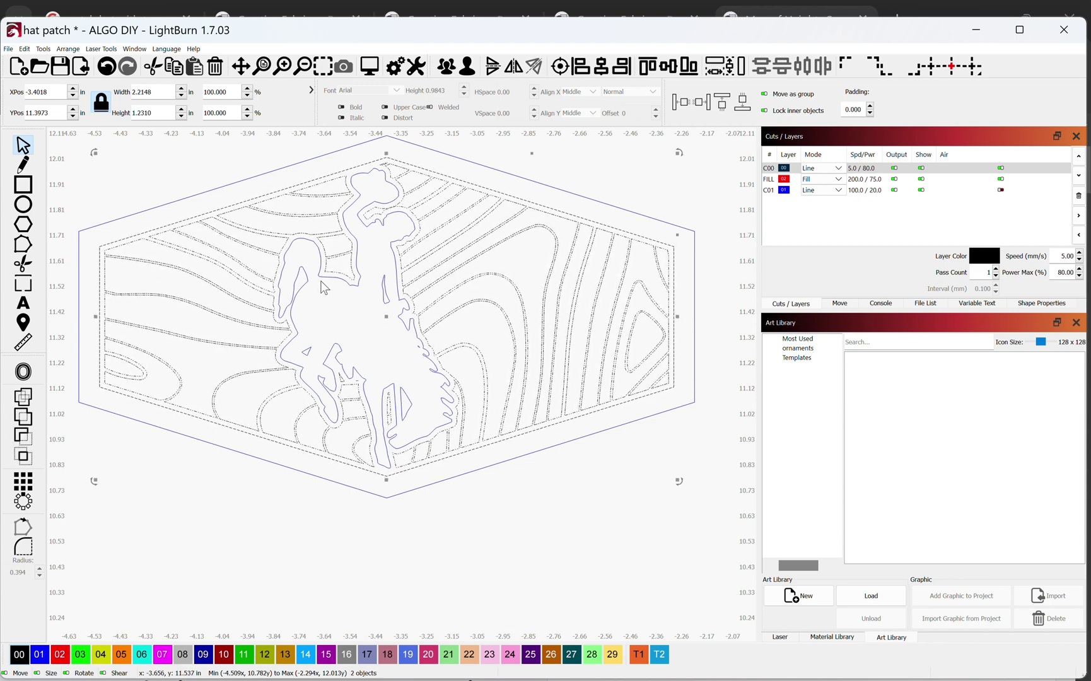
pyautogui.click(59, 655)
# Step: Select the whole second patch design and drag it beside the first red patch
pyautogui.click(492, 519)
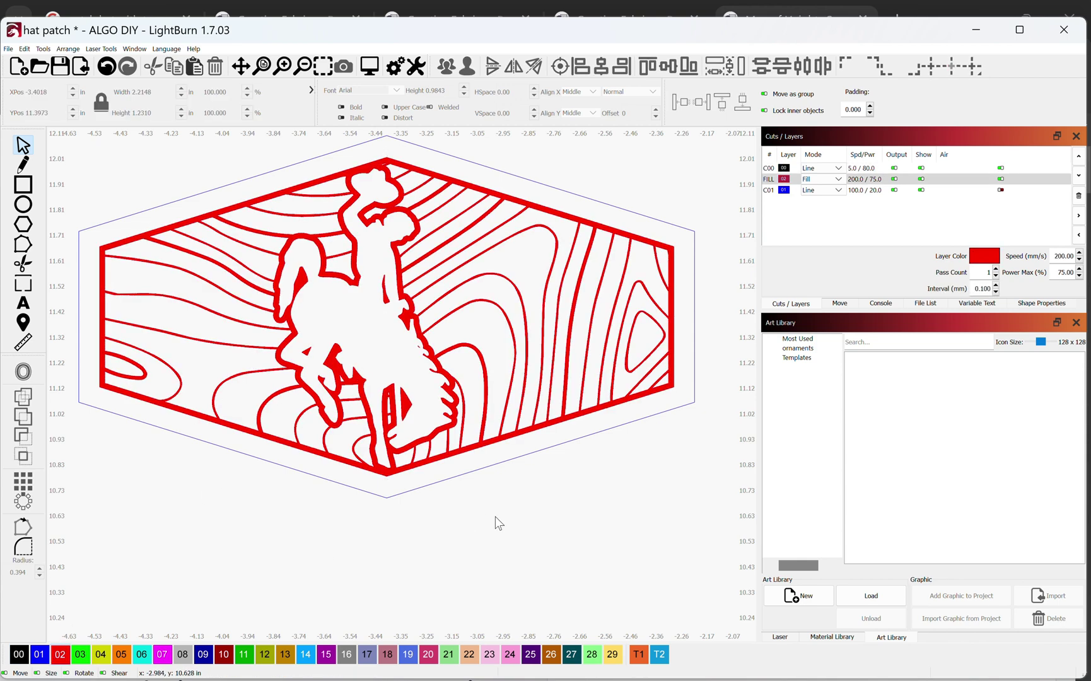
pyautogui.scroll(-2, 492, 517)
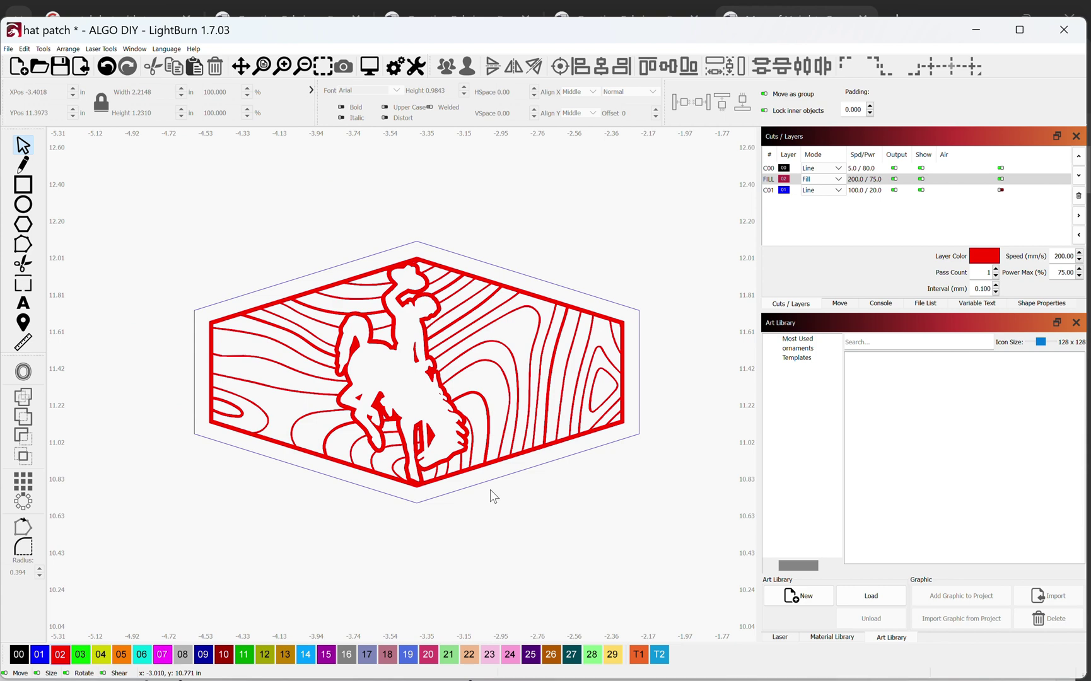
pyautogui.scroll(-4, 491, 492)
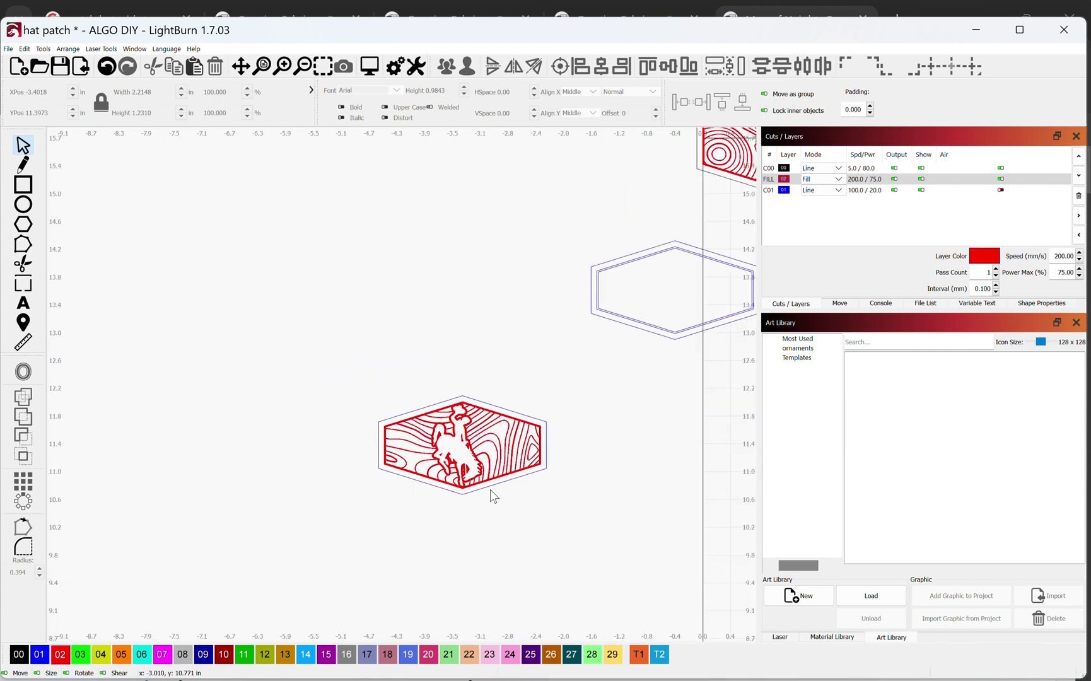
pyautogui.scroll(-2, 490, 490)
pyautogui.moveTo(501, 515); pyautogui.dragTo(399, 422)
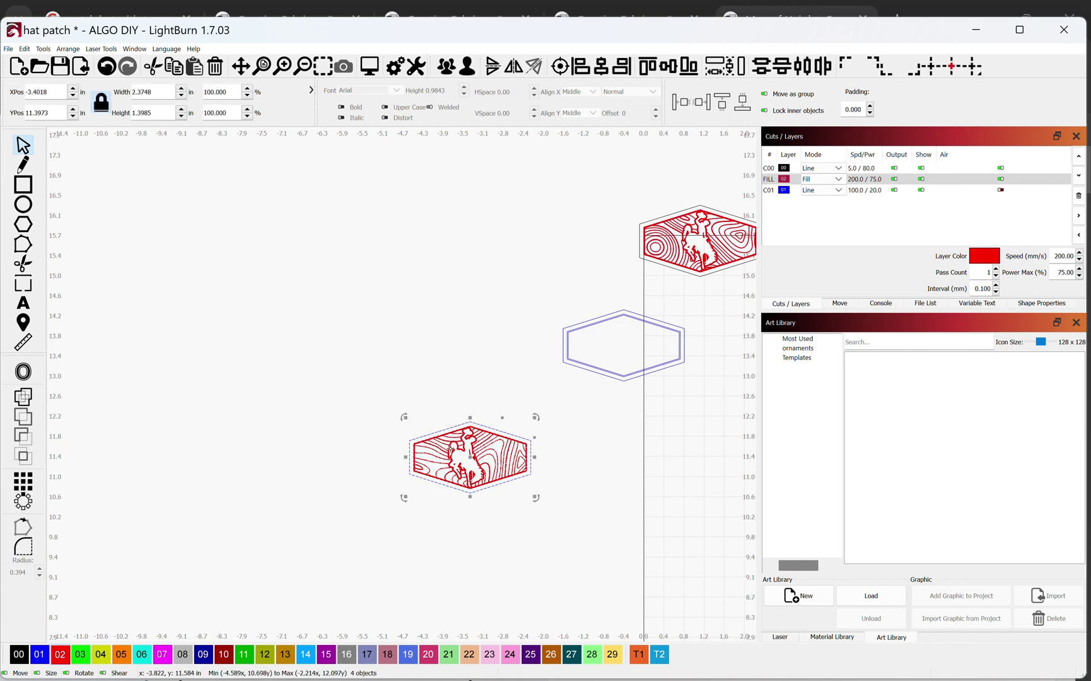
pyautogui.moveTo(473, 462); pyautogui.dragTo(481, 334)
pyautogui.click(577, 247)
pyautogui.scroll(2, 665, 232)
pyautogui.scroll(1, 560, 281)
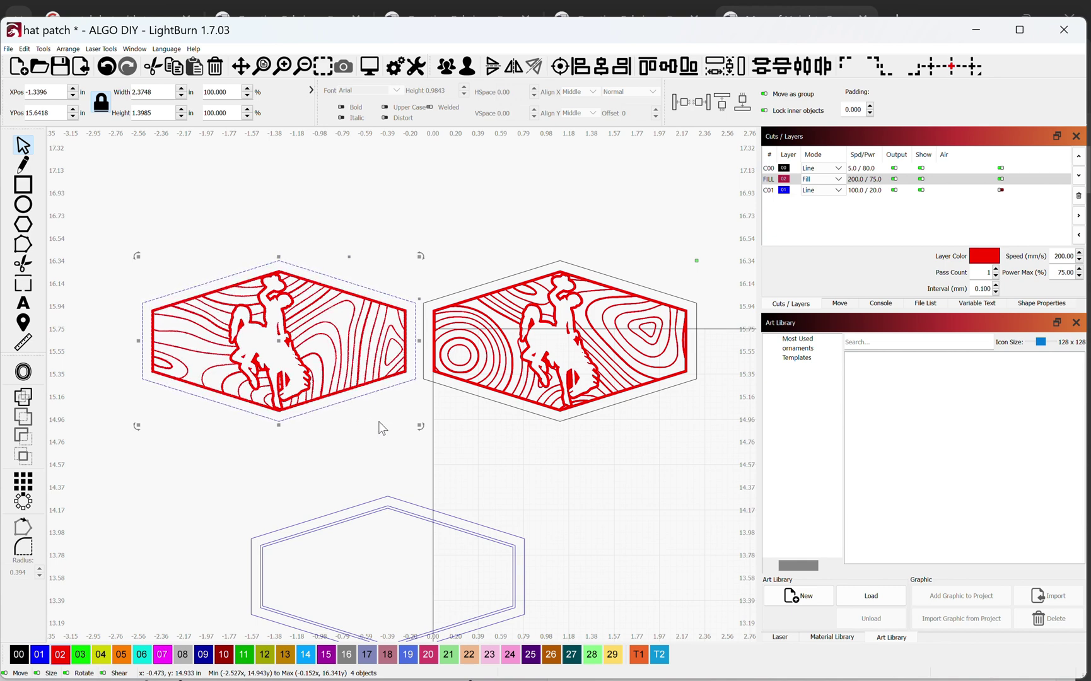
# Step: Cut and paste the patch to return it to its earlier position
pyautogui.hotkey('ctrl', 'x')
pyautogui.scroll(-2, 326, 357)
pyautogui.scroll(-2, 125, 559)
pyautogui.hotkey('ctrl', 'v')
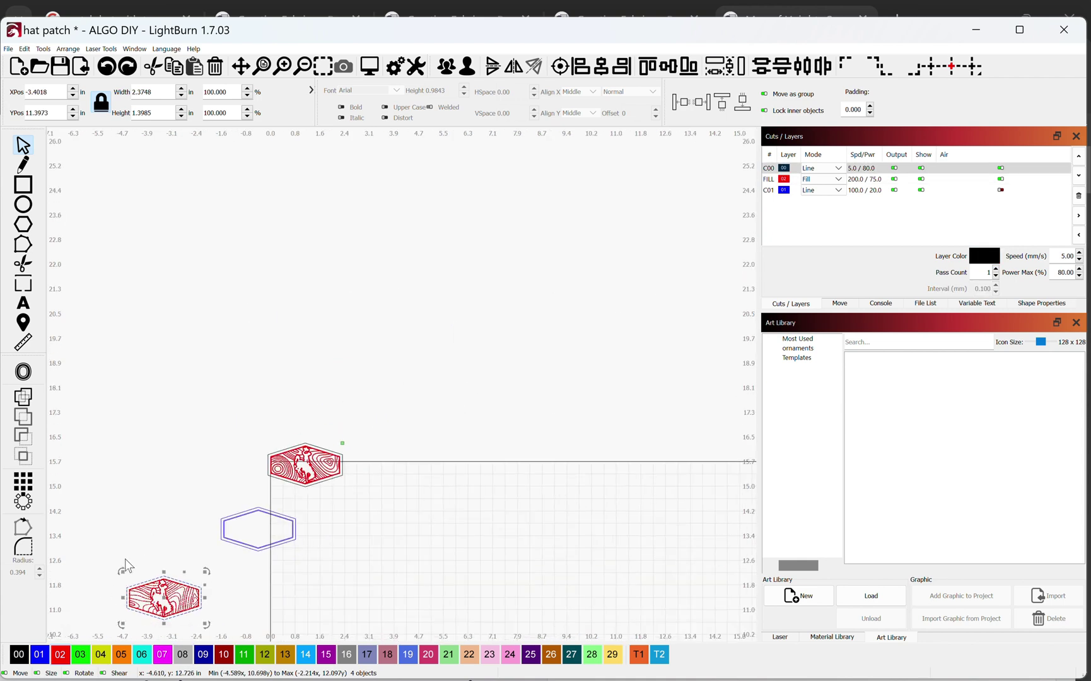
pyautogui.scroll(6, 364, 423)
# Step: Move the design to black layer 00 and drag the rider silhouette out of the hexagon
pyautogui.click(364, 423)
pyautogui.click(19, 654)
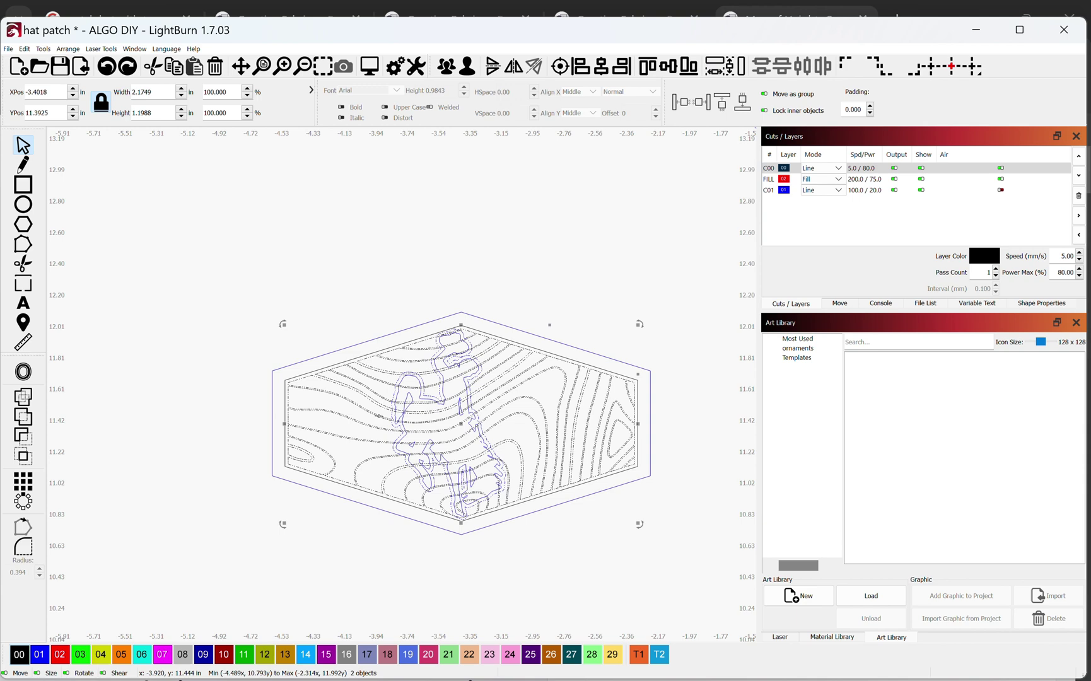
pyautogui.click(511, 483)
pyautogui.click(510, 482)
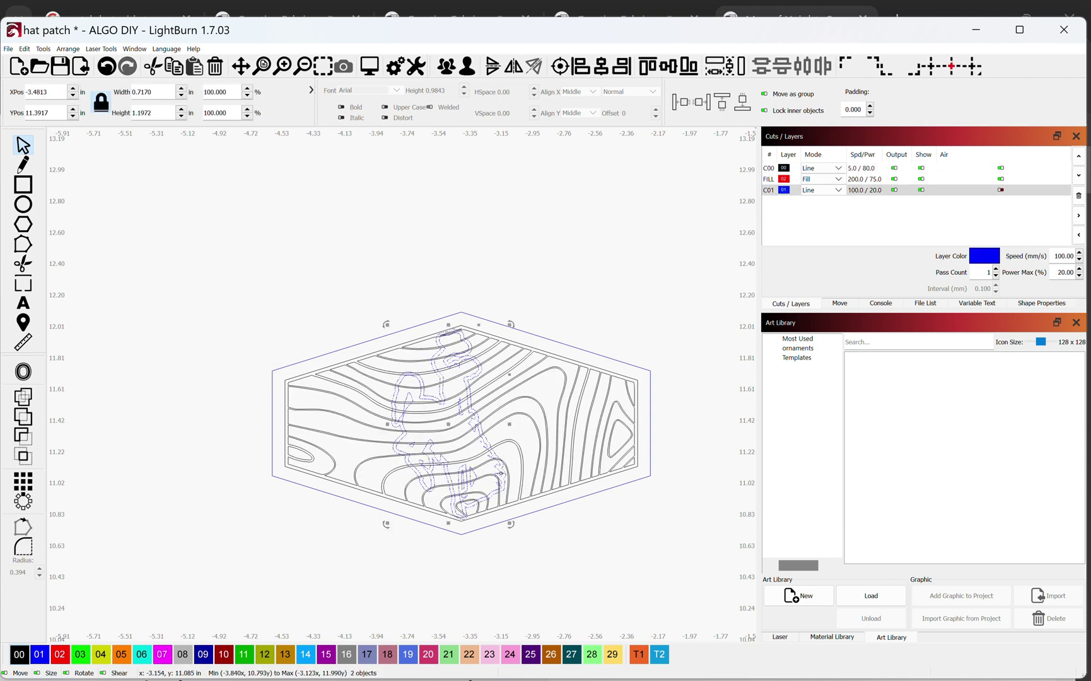
pyautogui.moveTo(450, 434); pyautogui.dragTo(686, 541)
pyautogui.scroll(-5, 656, 499)
# Step: Add the text 'WYOMING' and set it in the Wyoming font
pyautogui.press('t')
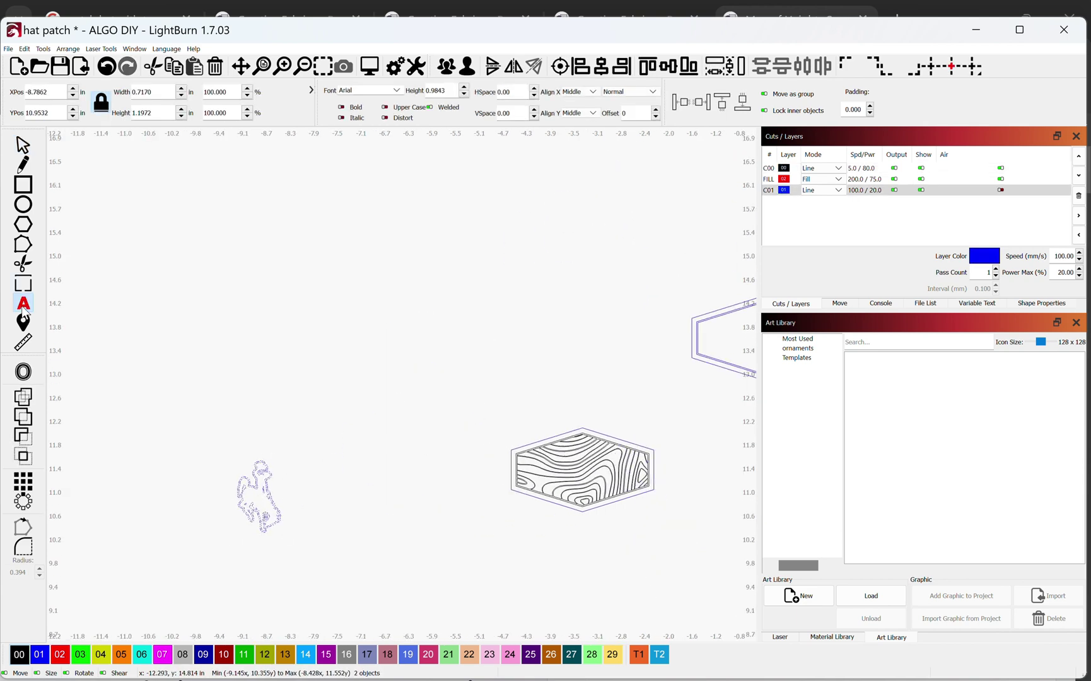
pyautogui.click(393, 405)
pyautogui.write('WYOMING')
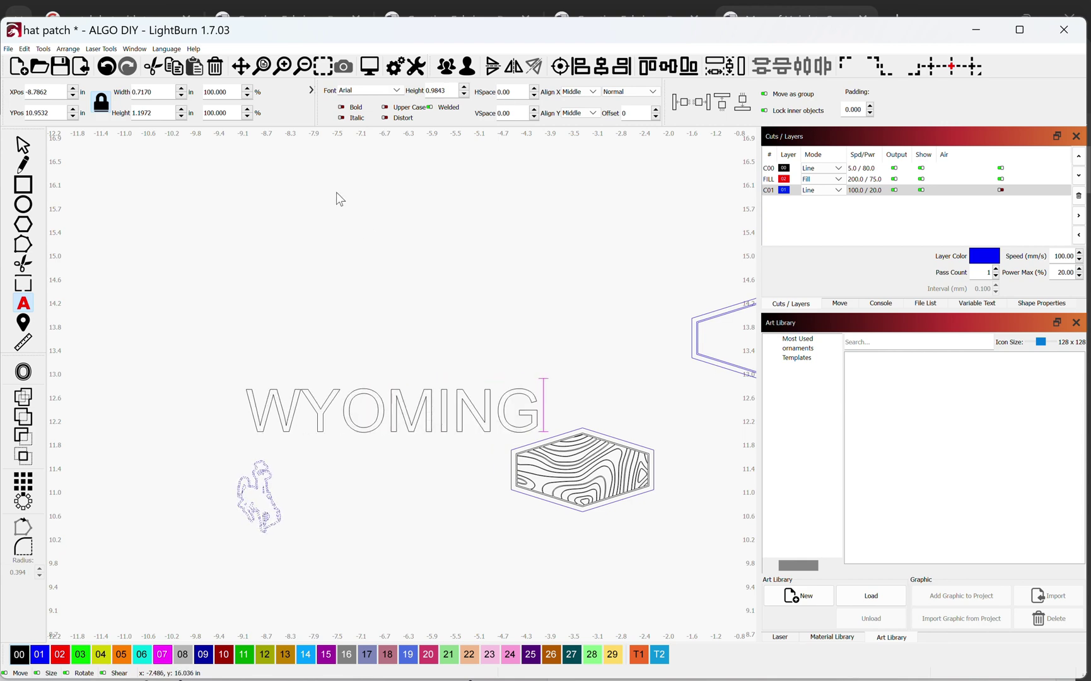
pyautogui.press('Escape')
pyautogui.click(396, 90)
pyautogui.click(355, 271)
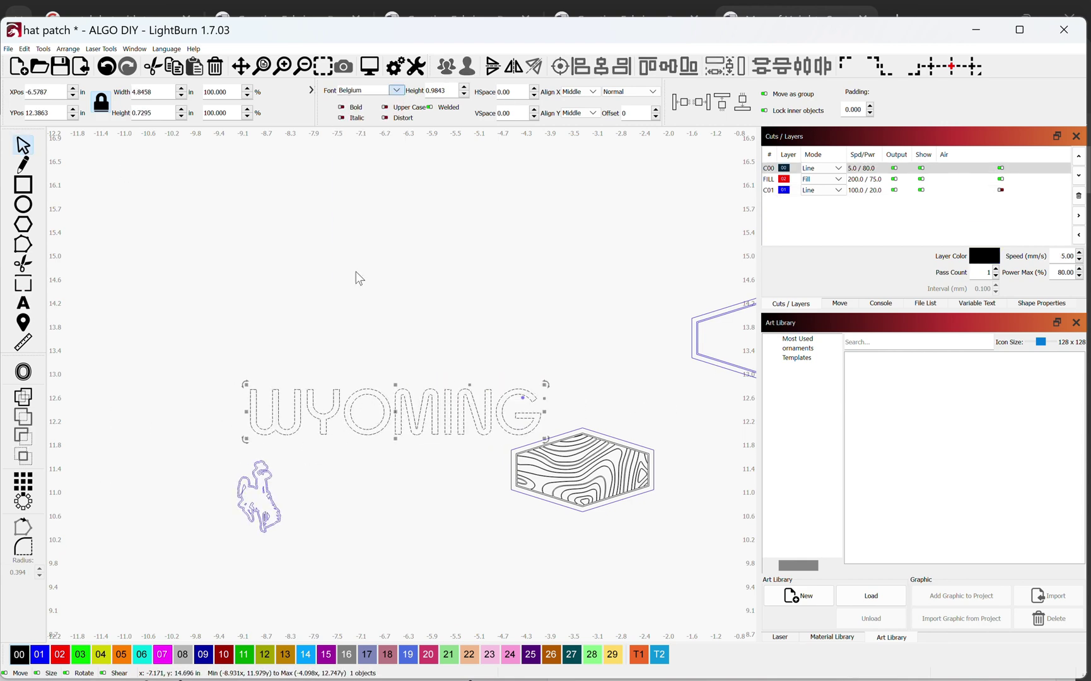
pyautogui.click(396, 90)
pyautogui.scroll(-15, 377, 220)
pyautogui.click(378, 218)
pyautogui.scroll(4, 621, 437)
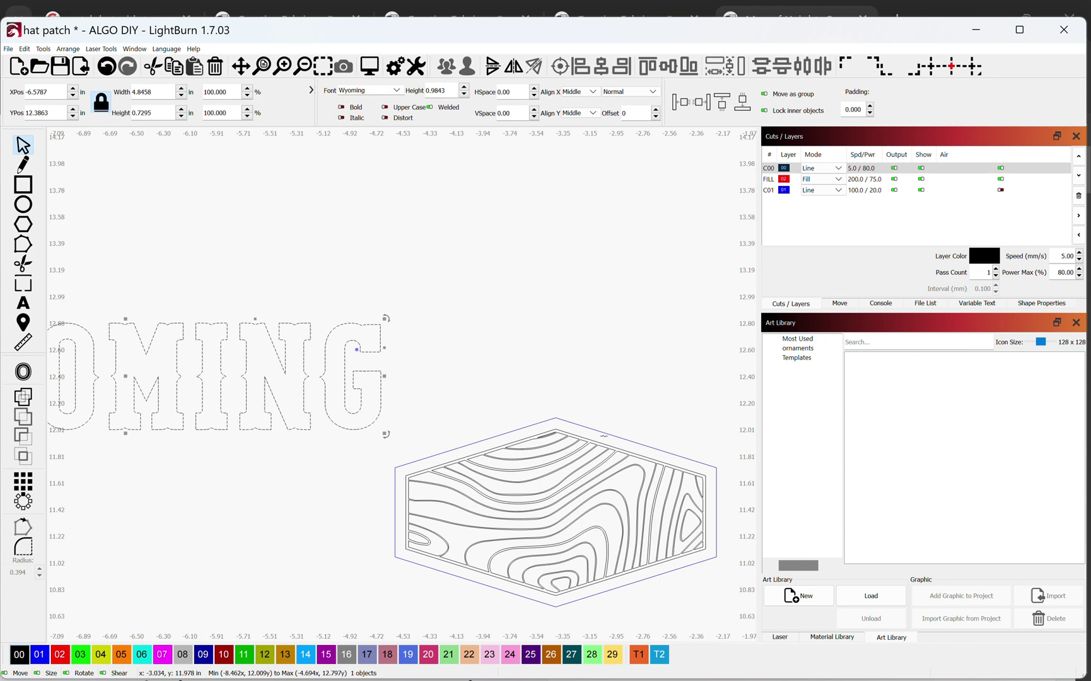
pyautogui.click(604, 441)
# Step: Move the WYOMING text onto the middle of the hexagon
pyautogui.click(367, 371)
pyautogui.moveTo(368, 372); pyautogui.dragTo(623, 446)
pyautogui.scroll(-3, 505, 391)
pyautogui.scroll(5, 552, 469)
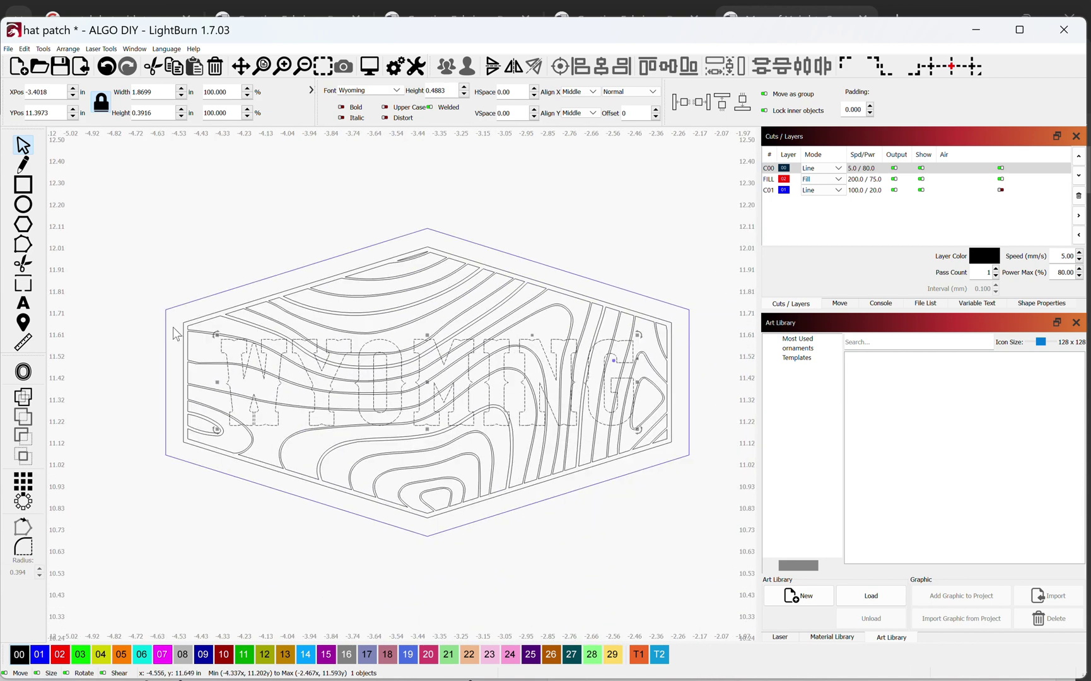
# Step: Offset the WYOMING text outward by 0.08 with round corners, then select the new outline
pyautogui.hotkey('alt', 'o')
pyautogui.click(514, 387)
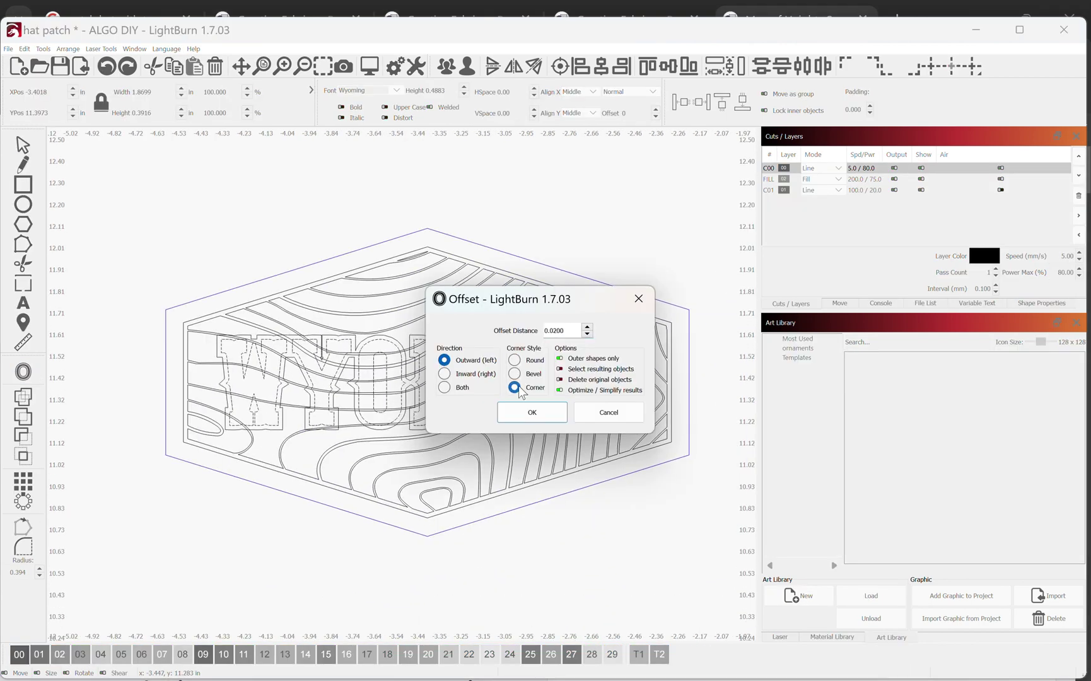
pyautogui.click(581, 331)
pyautogui.press('BackSpace')
pyautogui.press('BackSpace')
pyautogui.press('BackSpace')
pyautogui.write('5')
pyautogui.moveTo(536, 298); pyautogui.dragTo(731, 161)
pyautogui.click(710, 222)
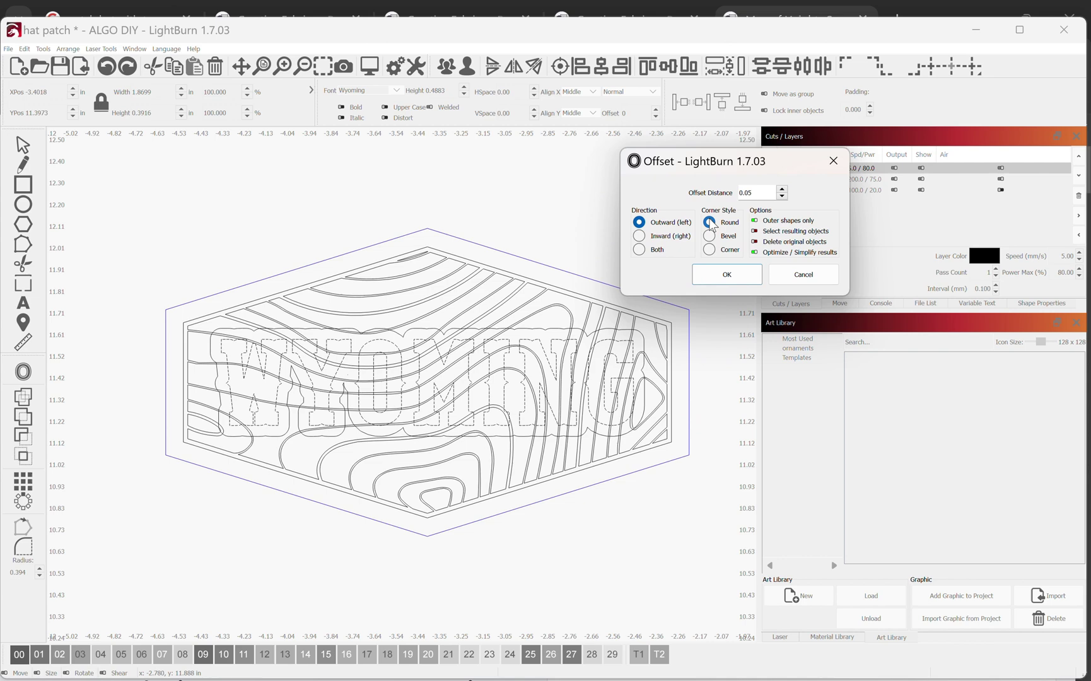
pyautogui.click(759, 194)
pyautogui.press('BackSpace')
pyautogui.write('7')
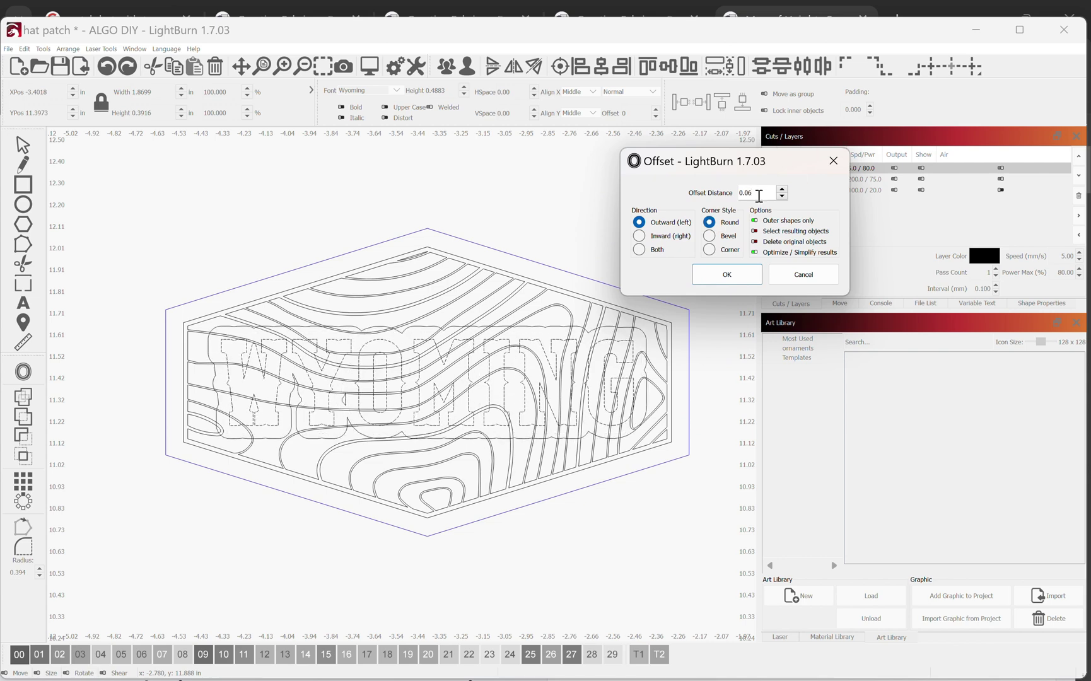
pyautogui.press('BackSpace')
pyautogui.write('8')
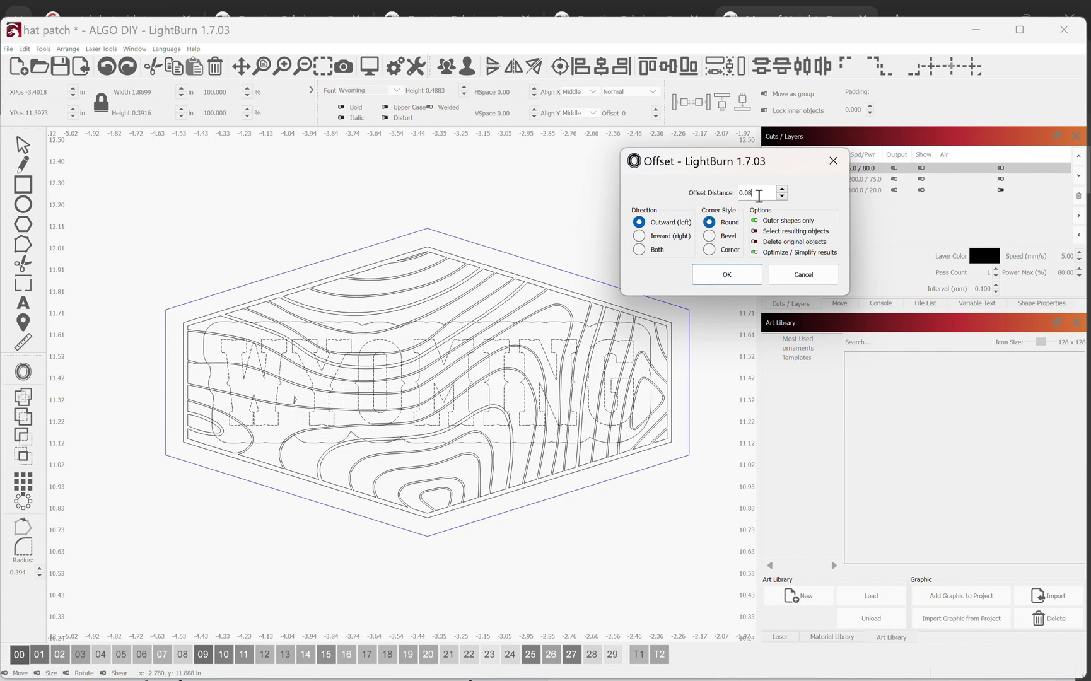
pyautogui.press('Return')
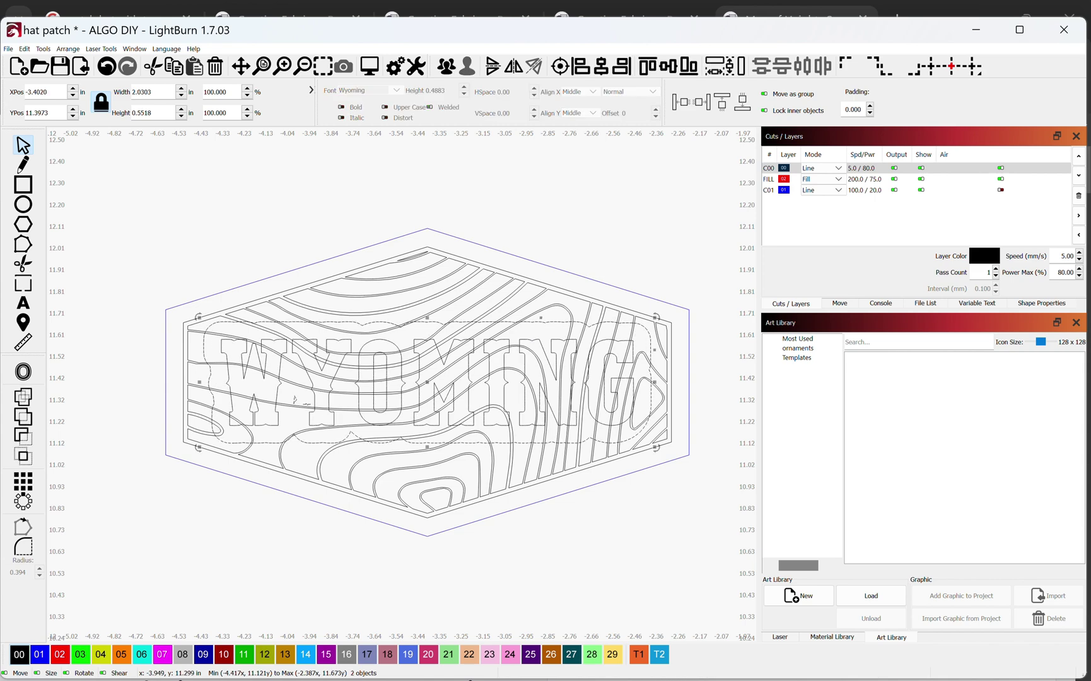
pyautogui.click(298, 401)
pyautogui.click(299, 401)
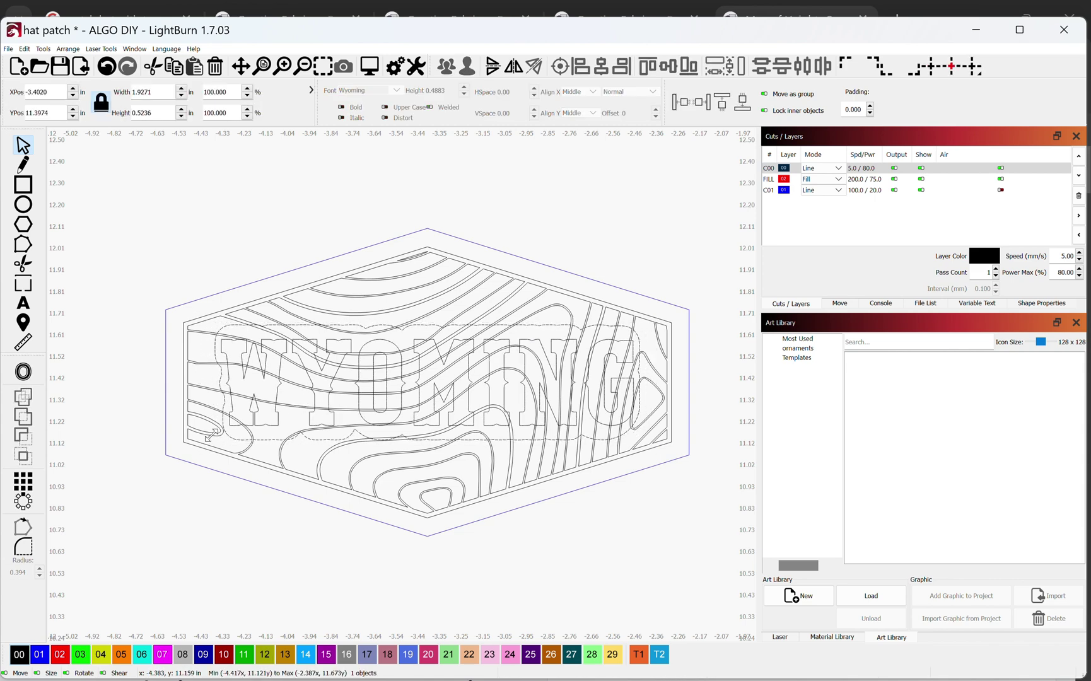
# Step: Subtract the WYOMING outline from the topo lines and put the badge on red 02 FILL
pyautogui.keyDown('shift'); pyautogui.click(278, 332); pyautogui.keyUp('shift')
pyautogui.click(23, 435)
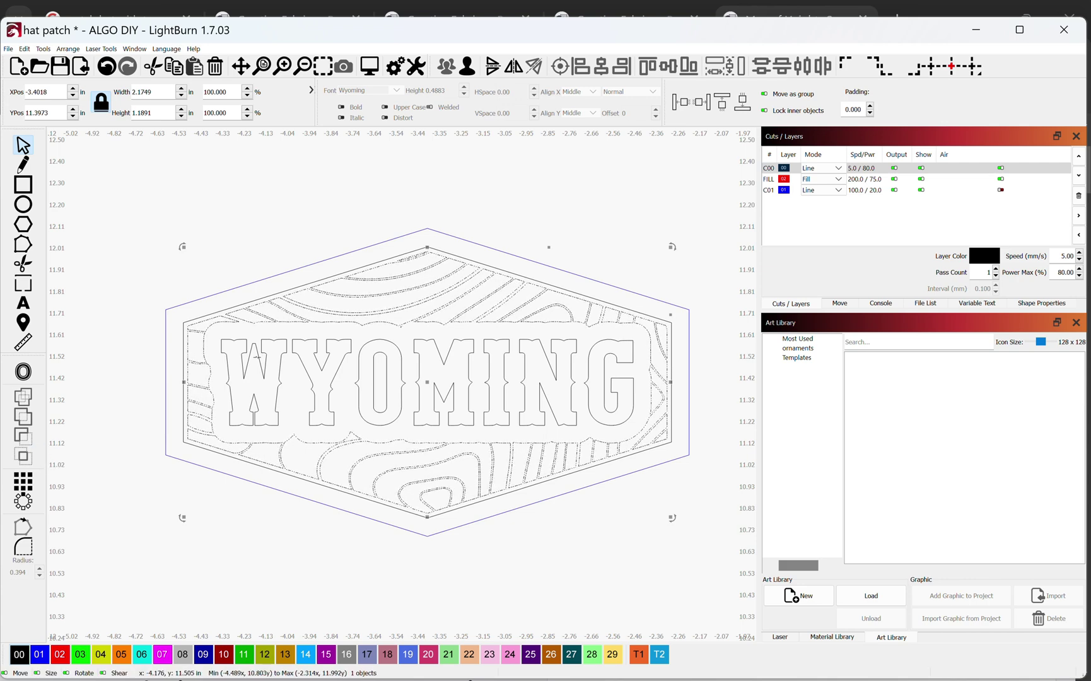
pyautogui.click(60, 654)
pyautogui.click(71, 656)
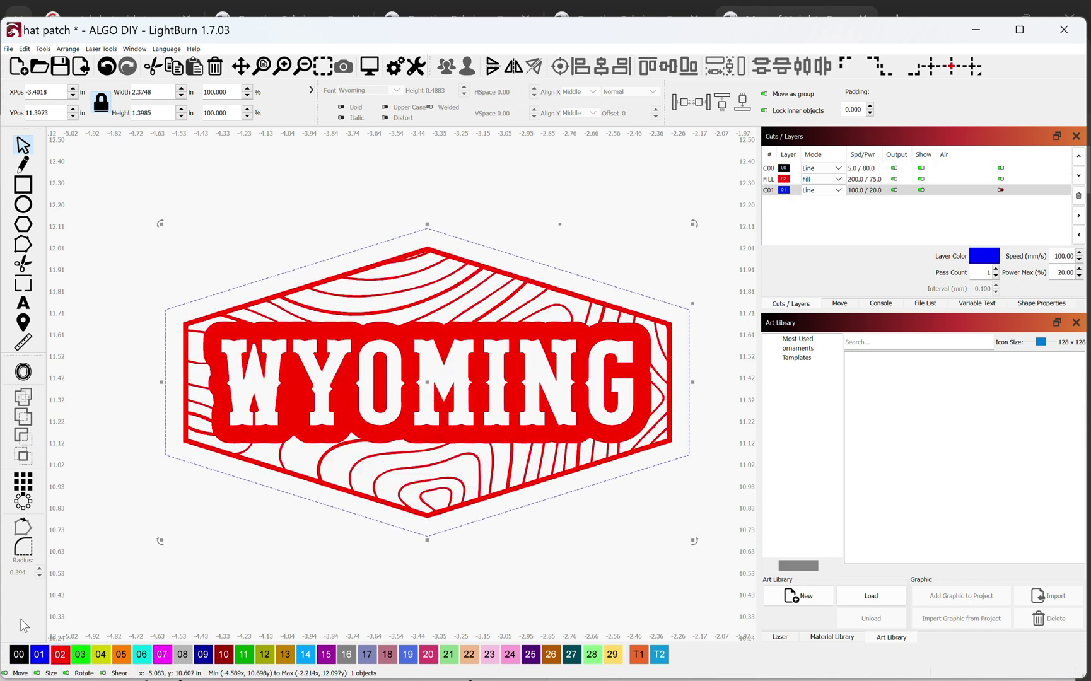
pyautogui.click(464, 397)
pyautogui.scroll(6, 339, 410)
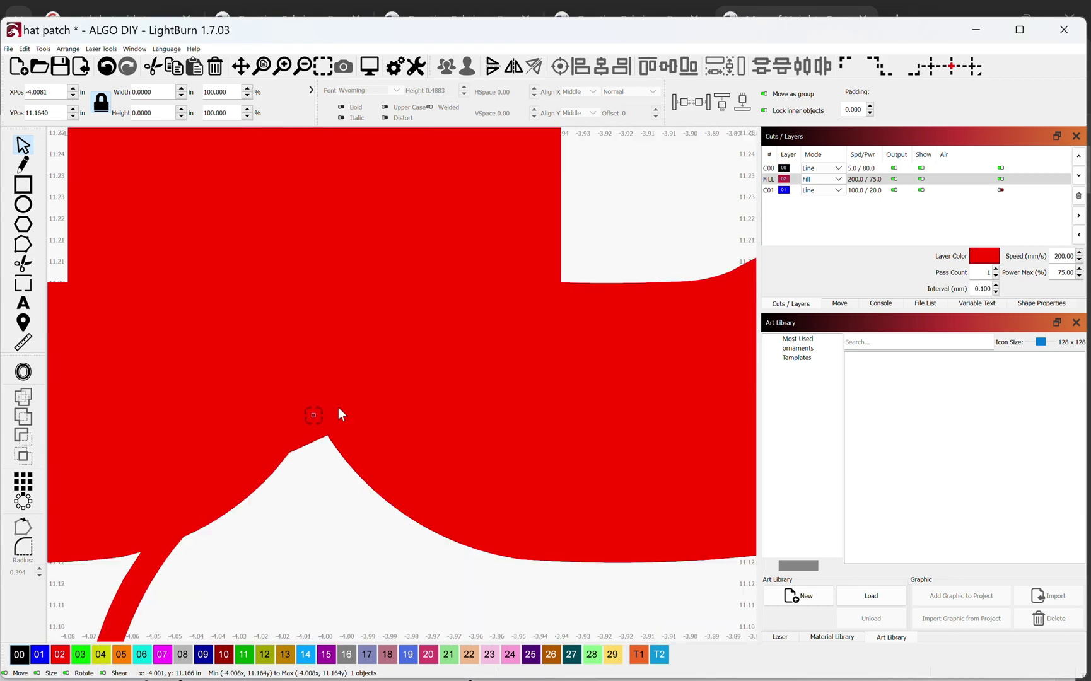
# Step: Preview the WYOMING badge's cut past the open-shapes warning, then move it beside the rider patch
pyautogui.scroll(-6, 489, 437)
pyautogui.hotkey('alt', 'p')
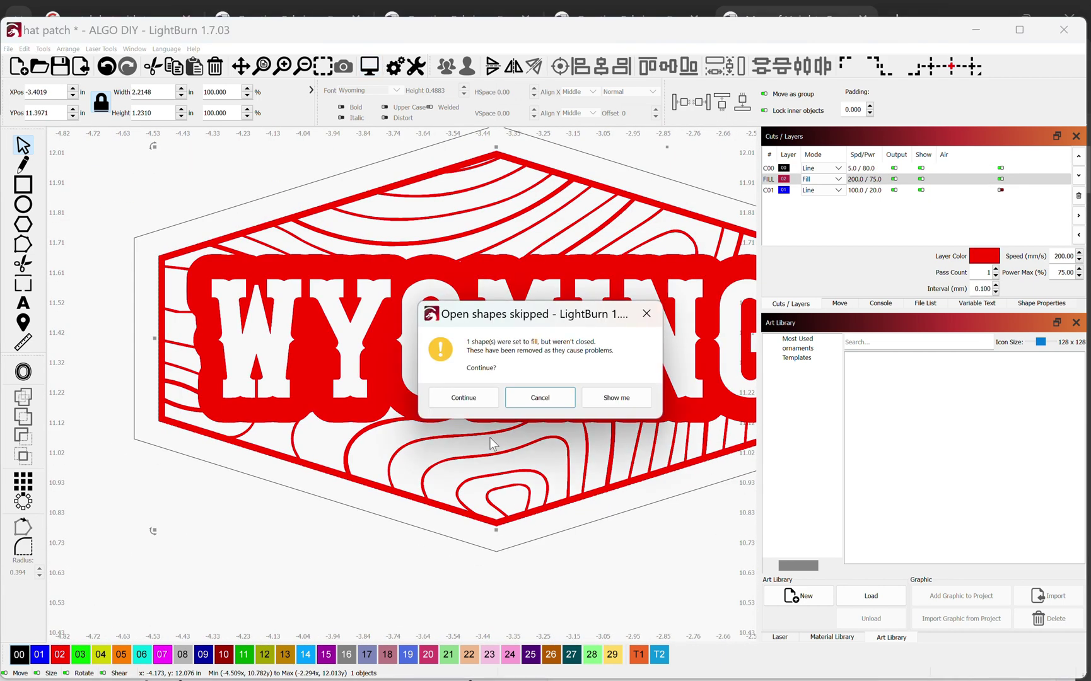
pyautogui.click(452, 398)
pyautogui.scroll(3, 487, 466)
pyautogui.scroll(-2, 515, 271)
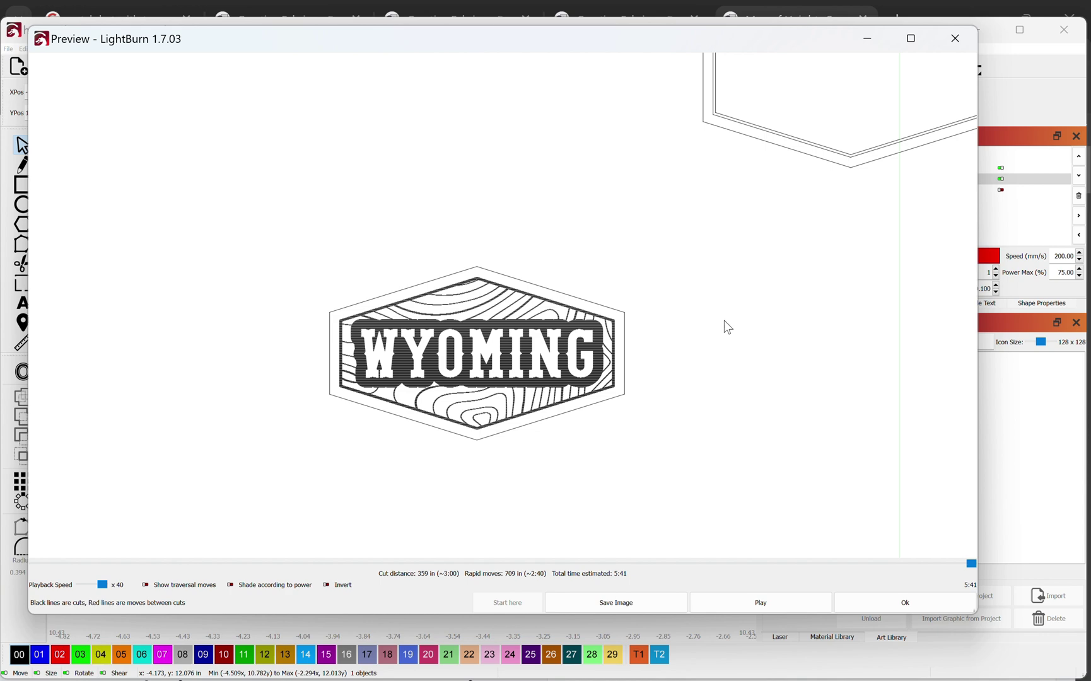
pyautogui.scroll(-3, 724, 322)
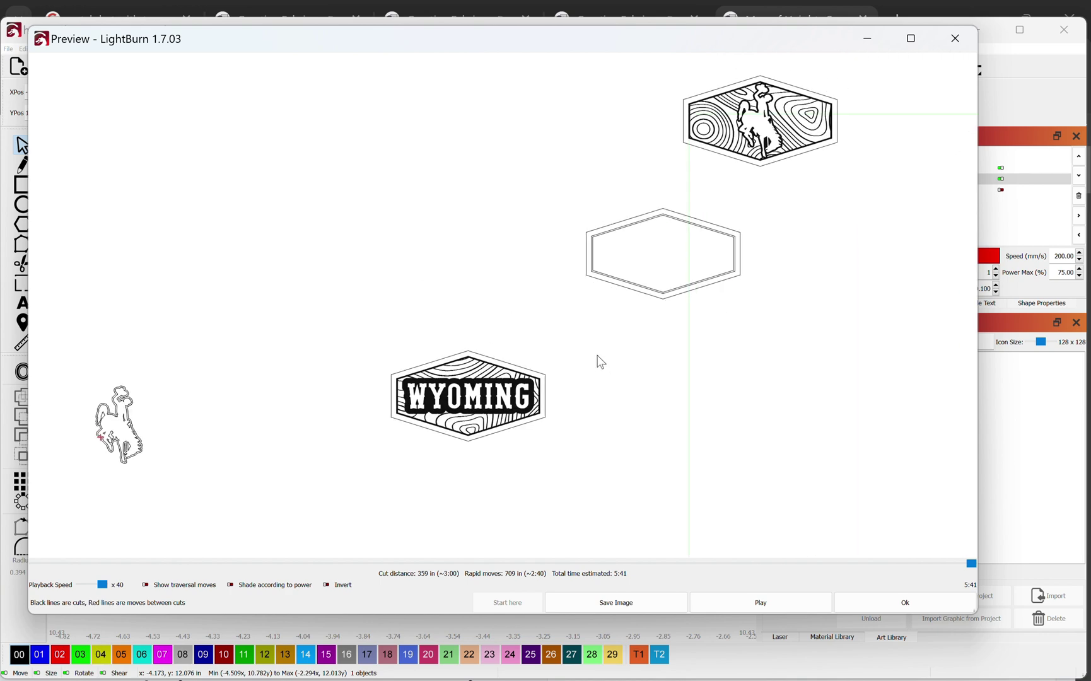
pyautogui.click(955, 39)
pyautogui.scroll(-3, 299, 429)
pyautogui.moveTo(273, 477); pyautogui.dragTo(363, 299)
pyautogui.scroll(4, 470, 285)
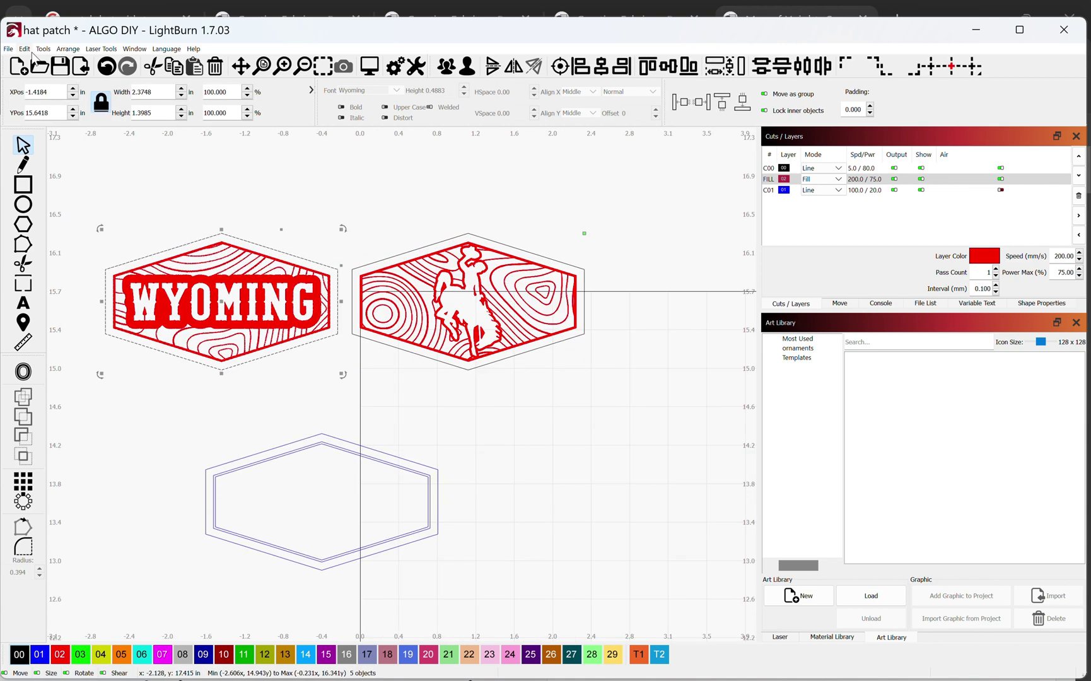